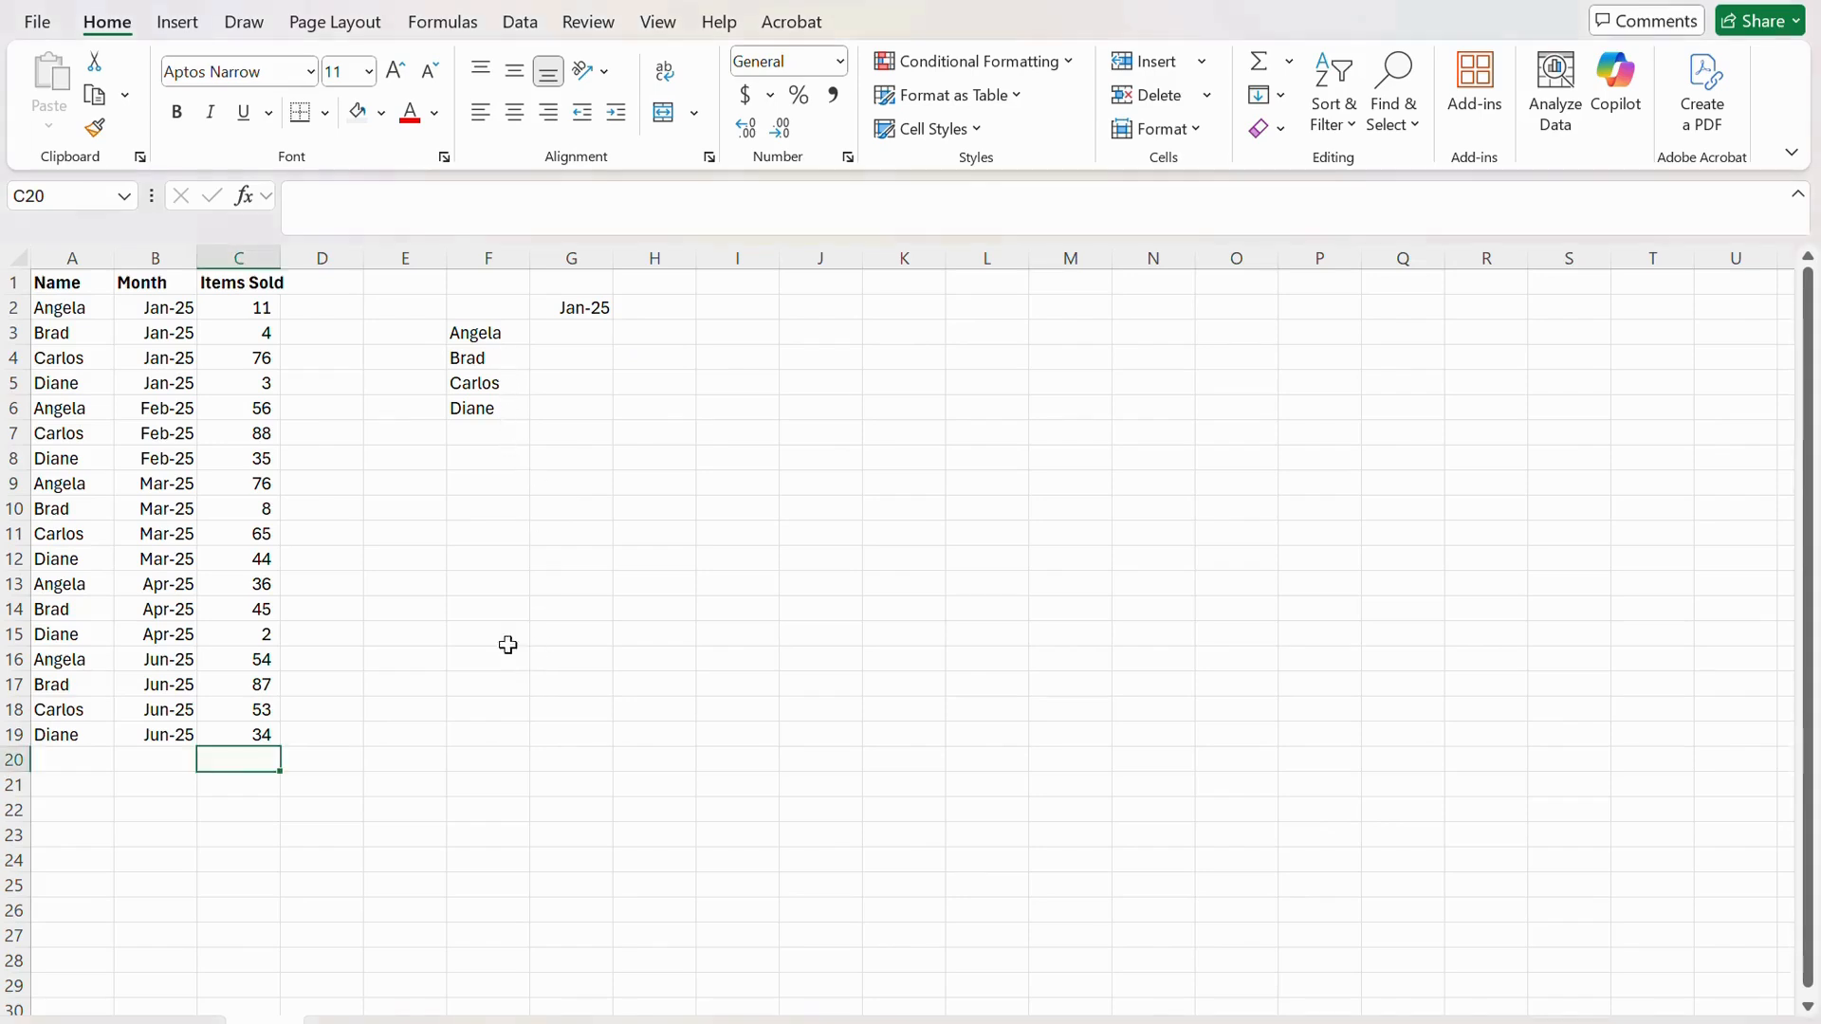
Insert a PivotTable at cell F14 of the existing worksheet using the sales data in A1:C19
left_click(482, 615)
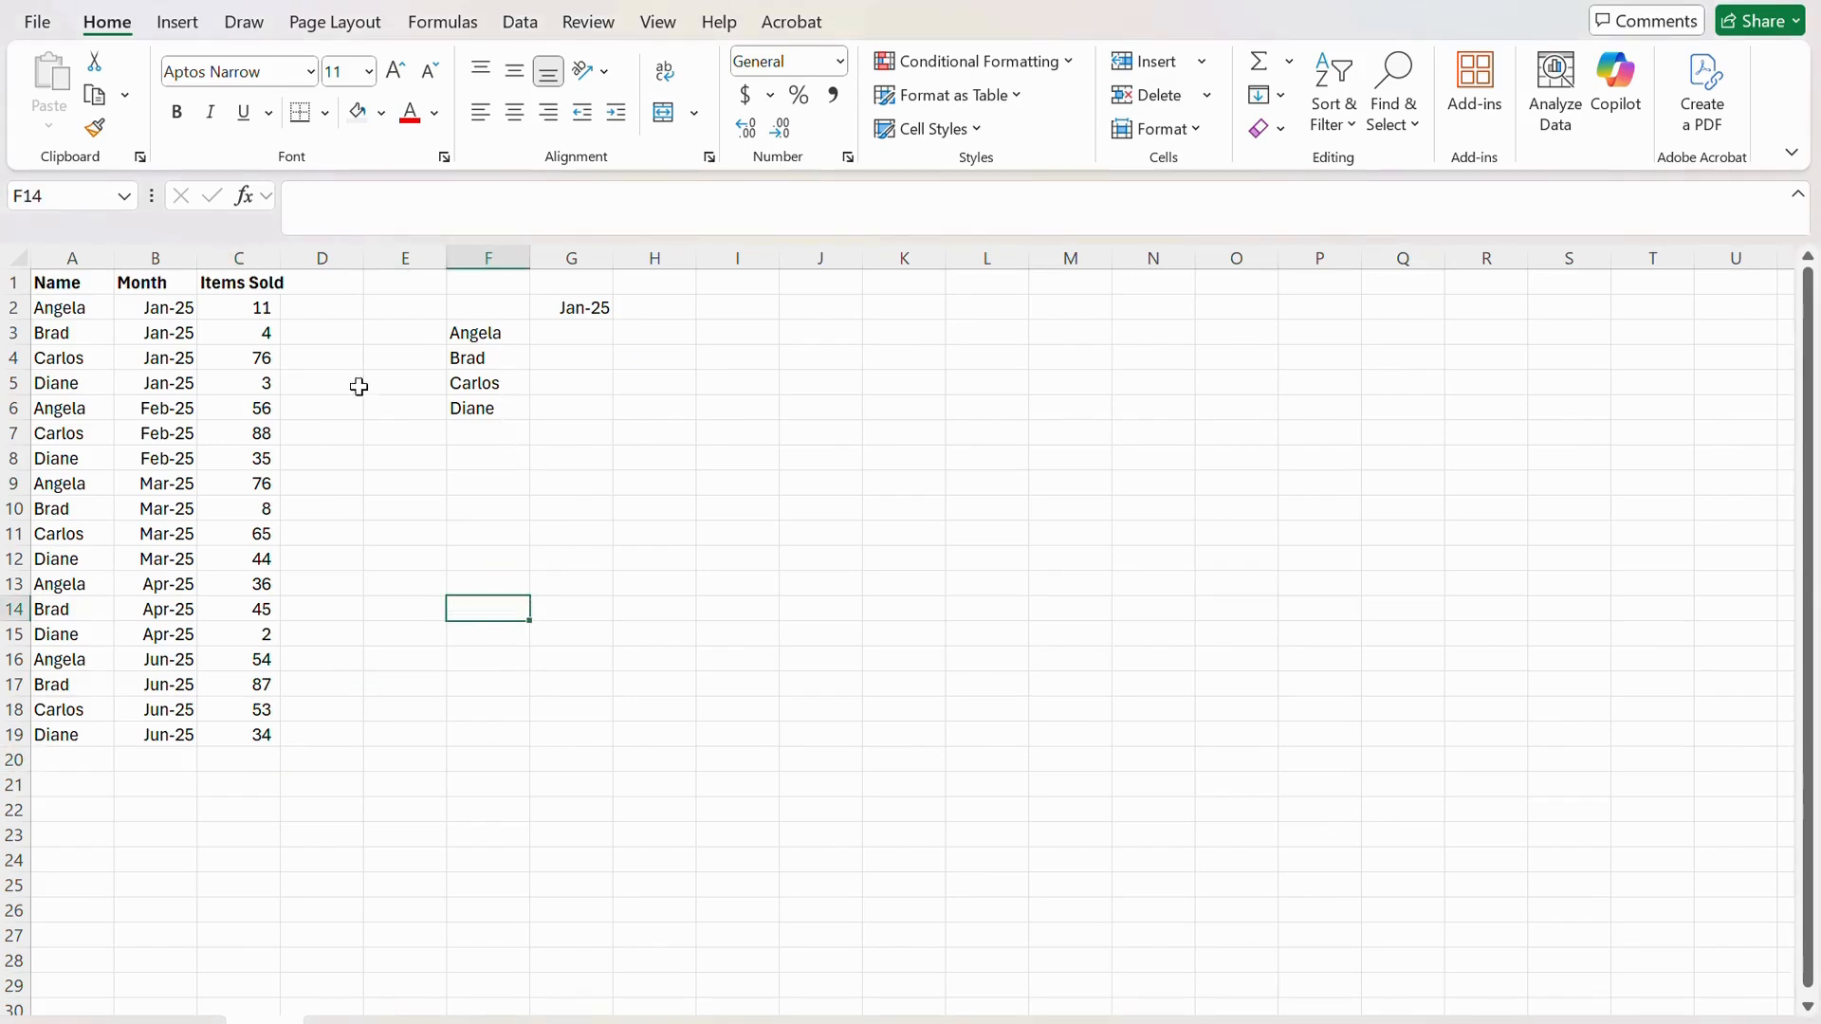
left_click(188, 25)
left_click(62, 81)
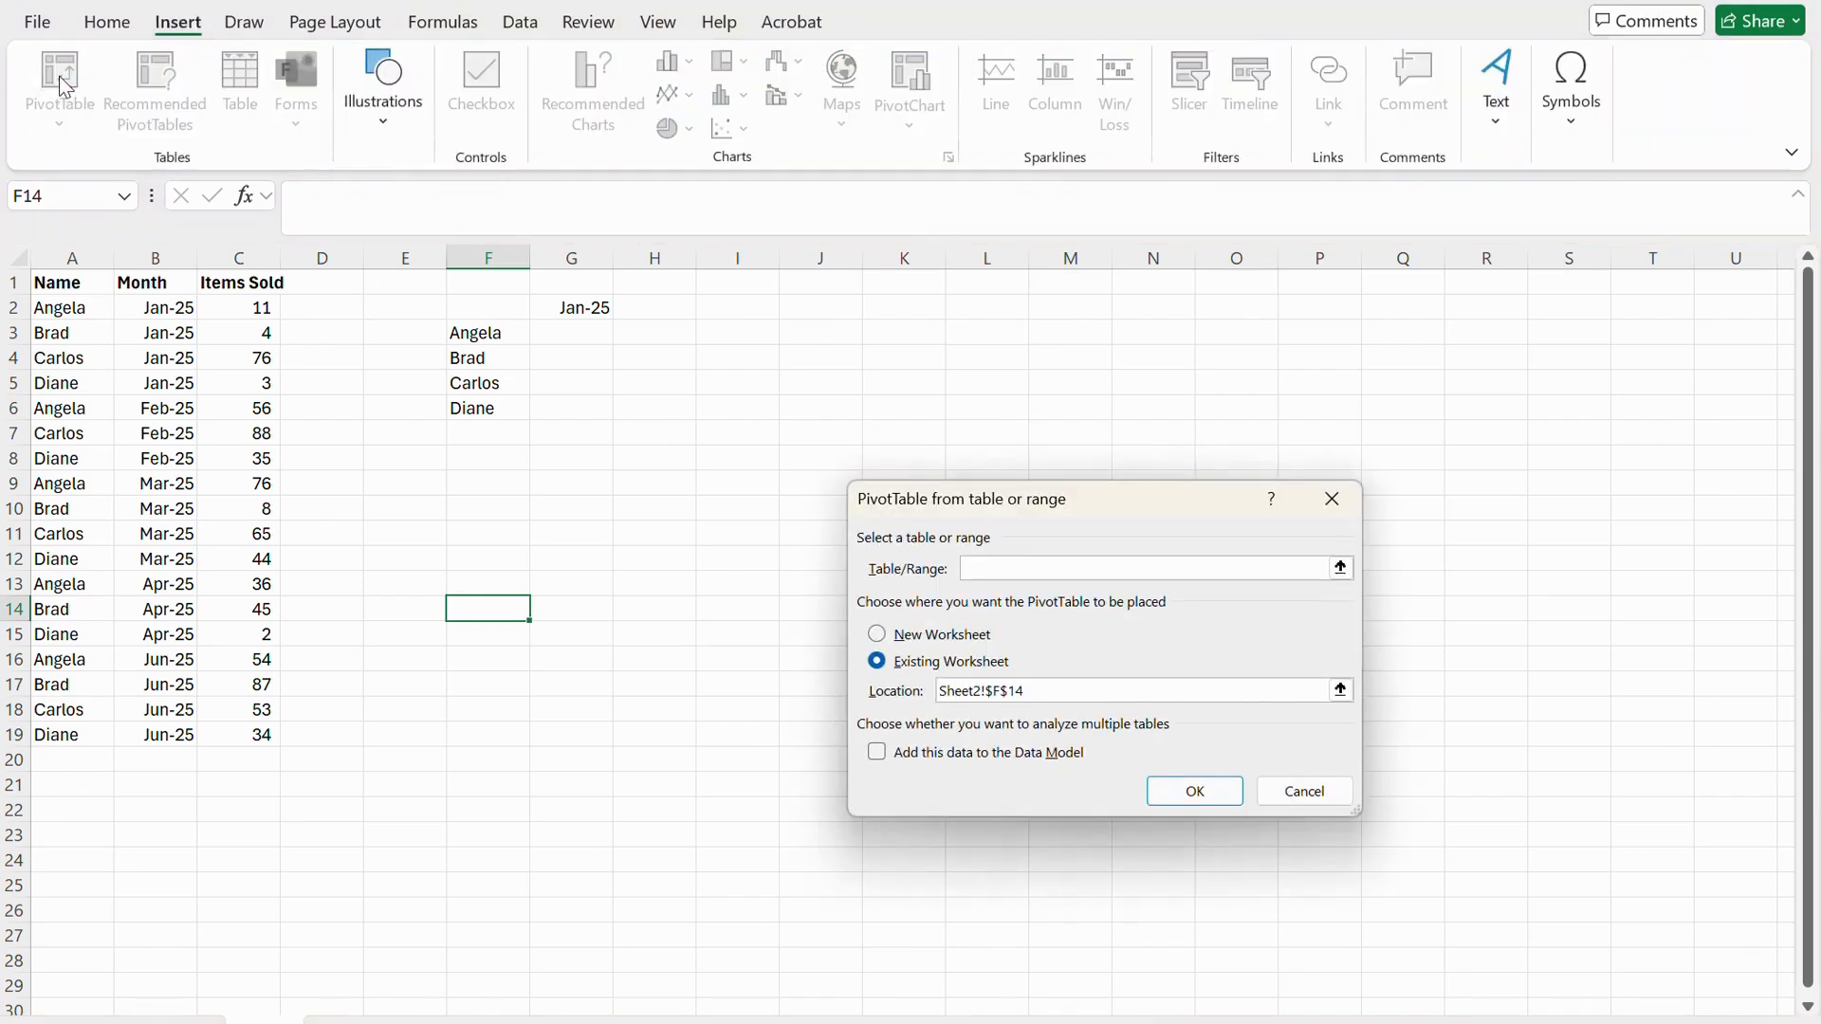
left_click_drag(52, 281, 234, 733)
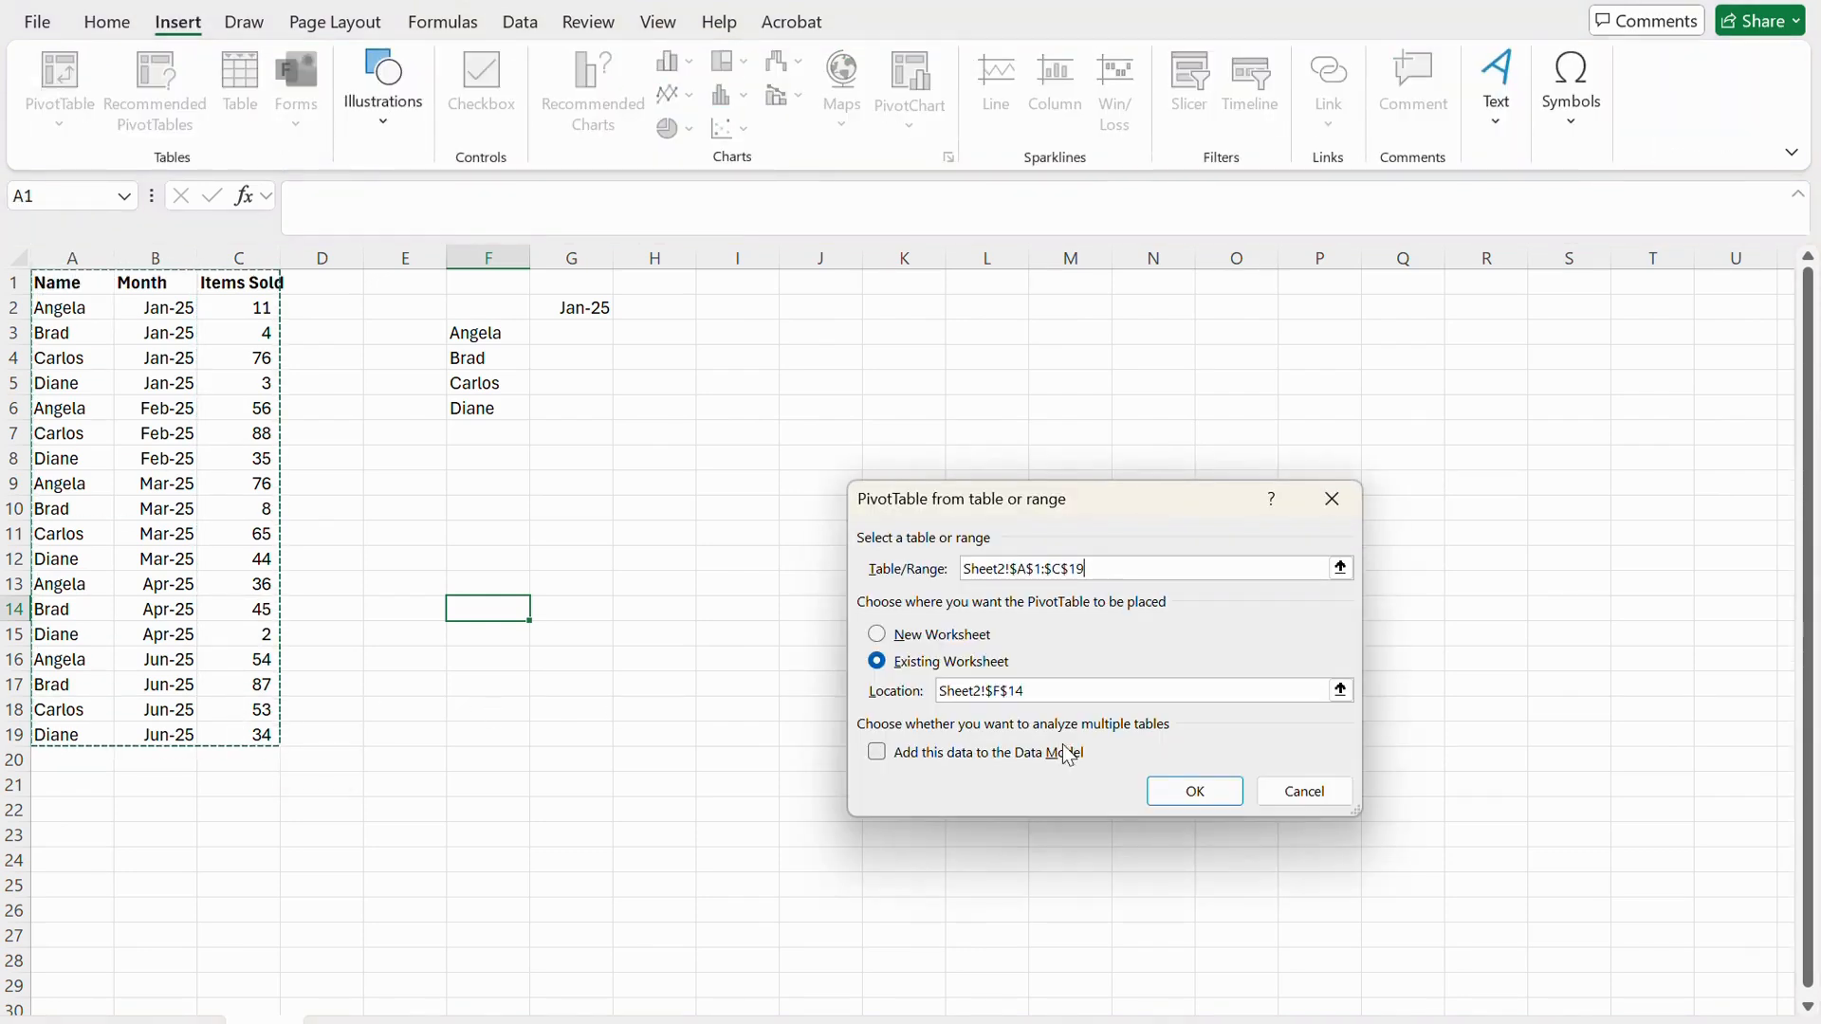
left_click(1173, 795)
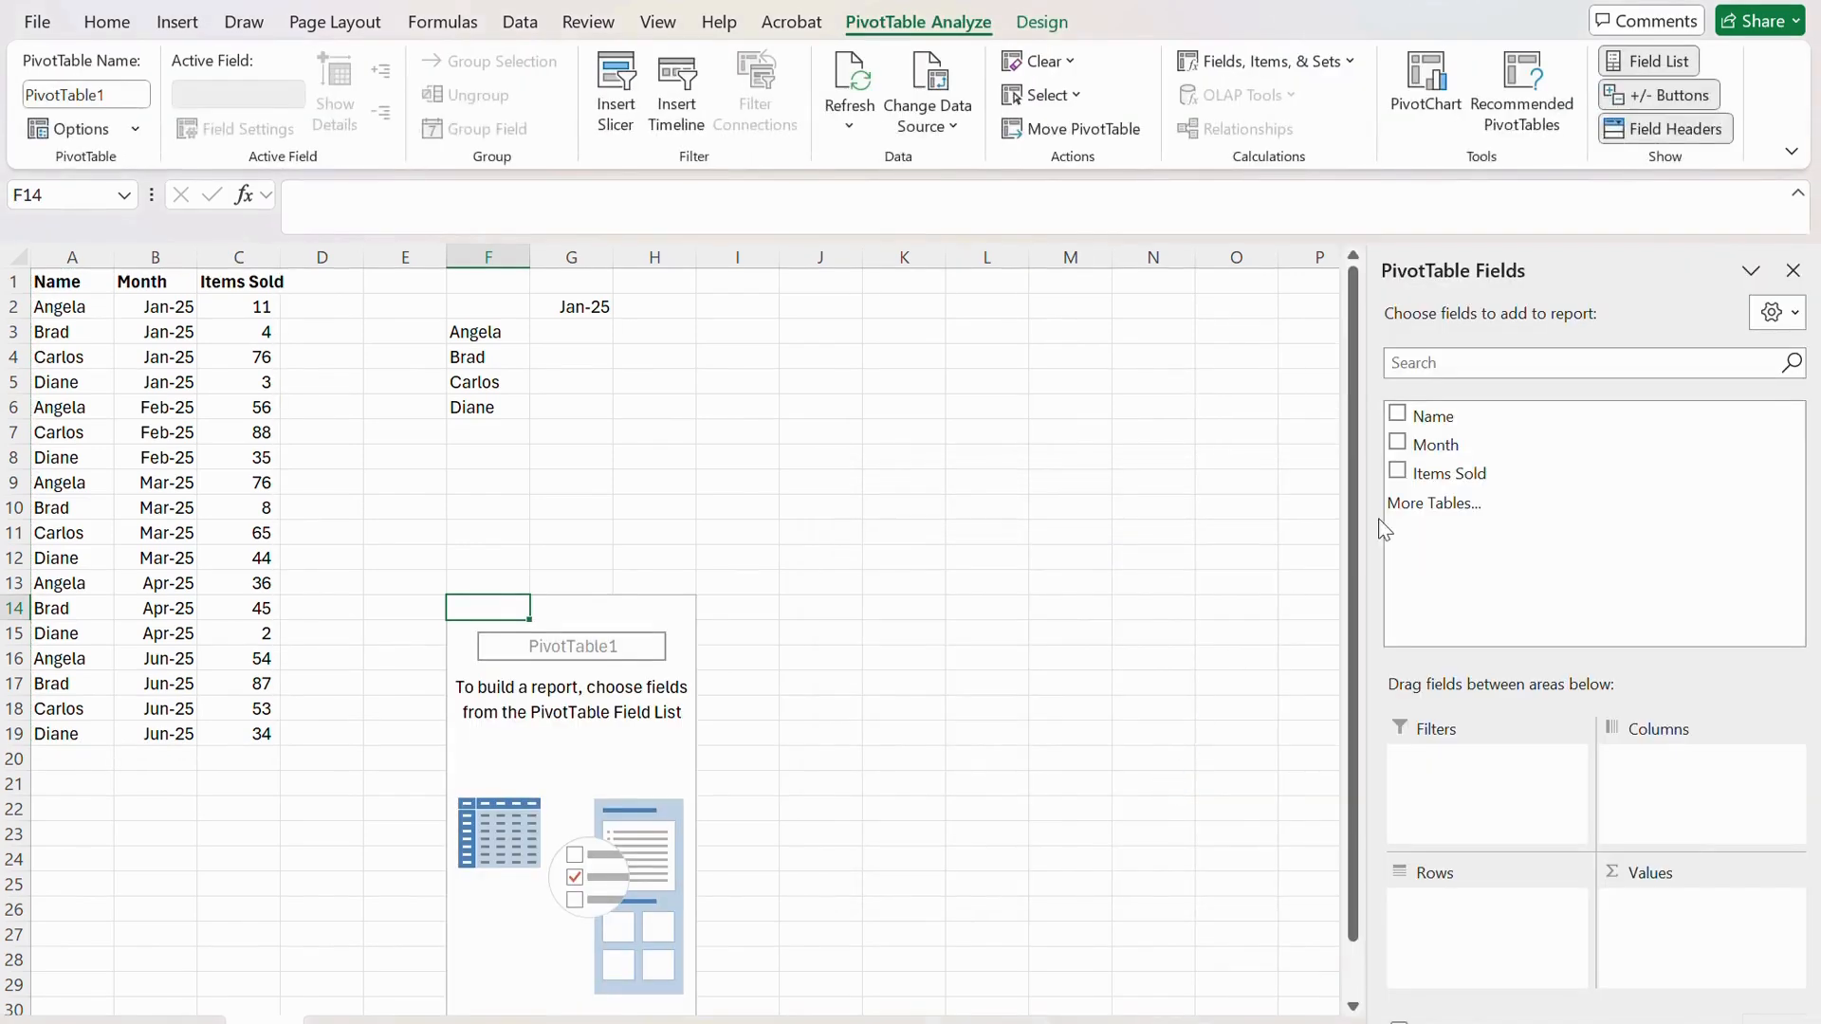
Set the PivotTable layout with Name as rows, Month as columns and the sum of Items Sold as values
left_click_drag(1424, 424, 1436, 920)
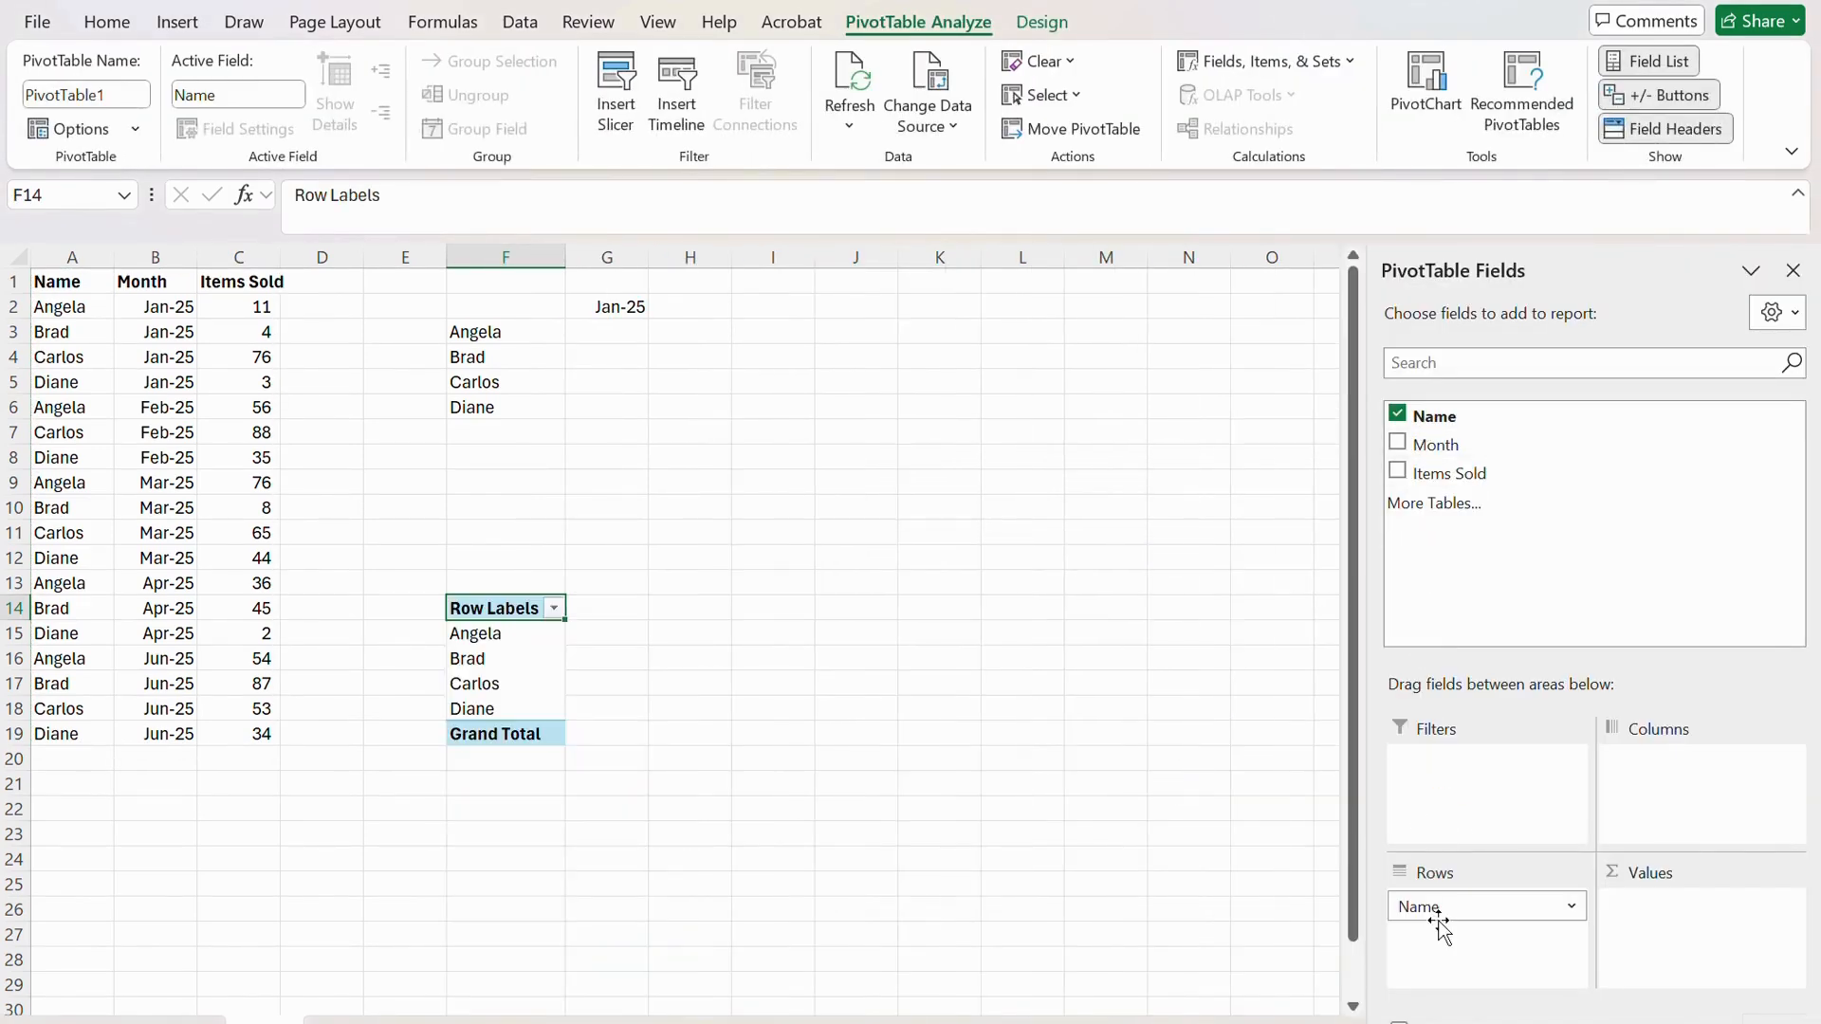
left_click_drag(1435, 447, 1652, 780)
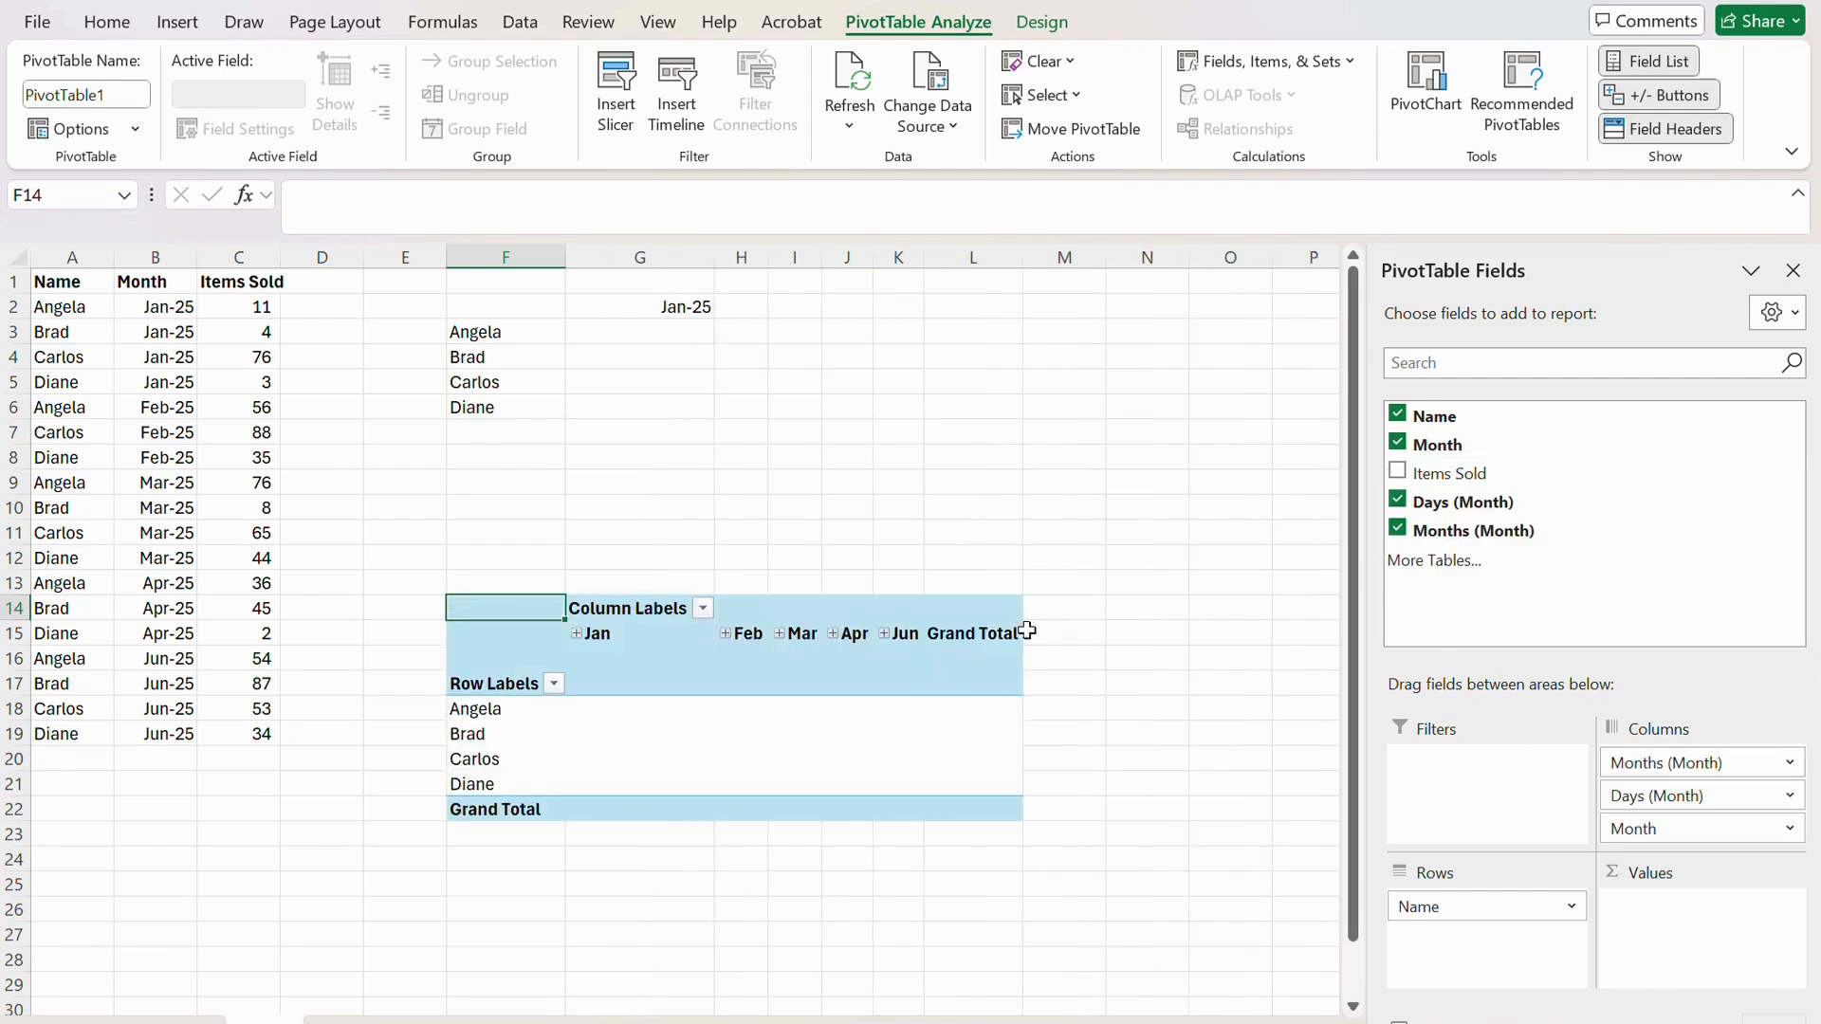
left_click_drag(1465, 479, 1707, 935)
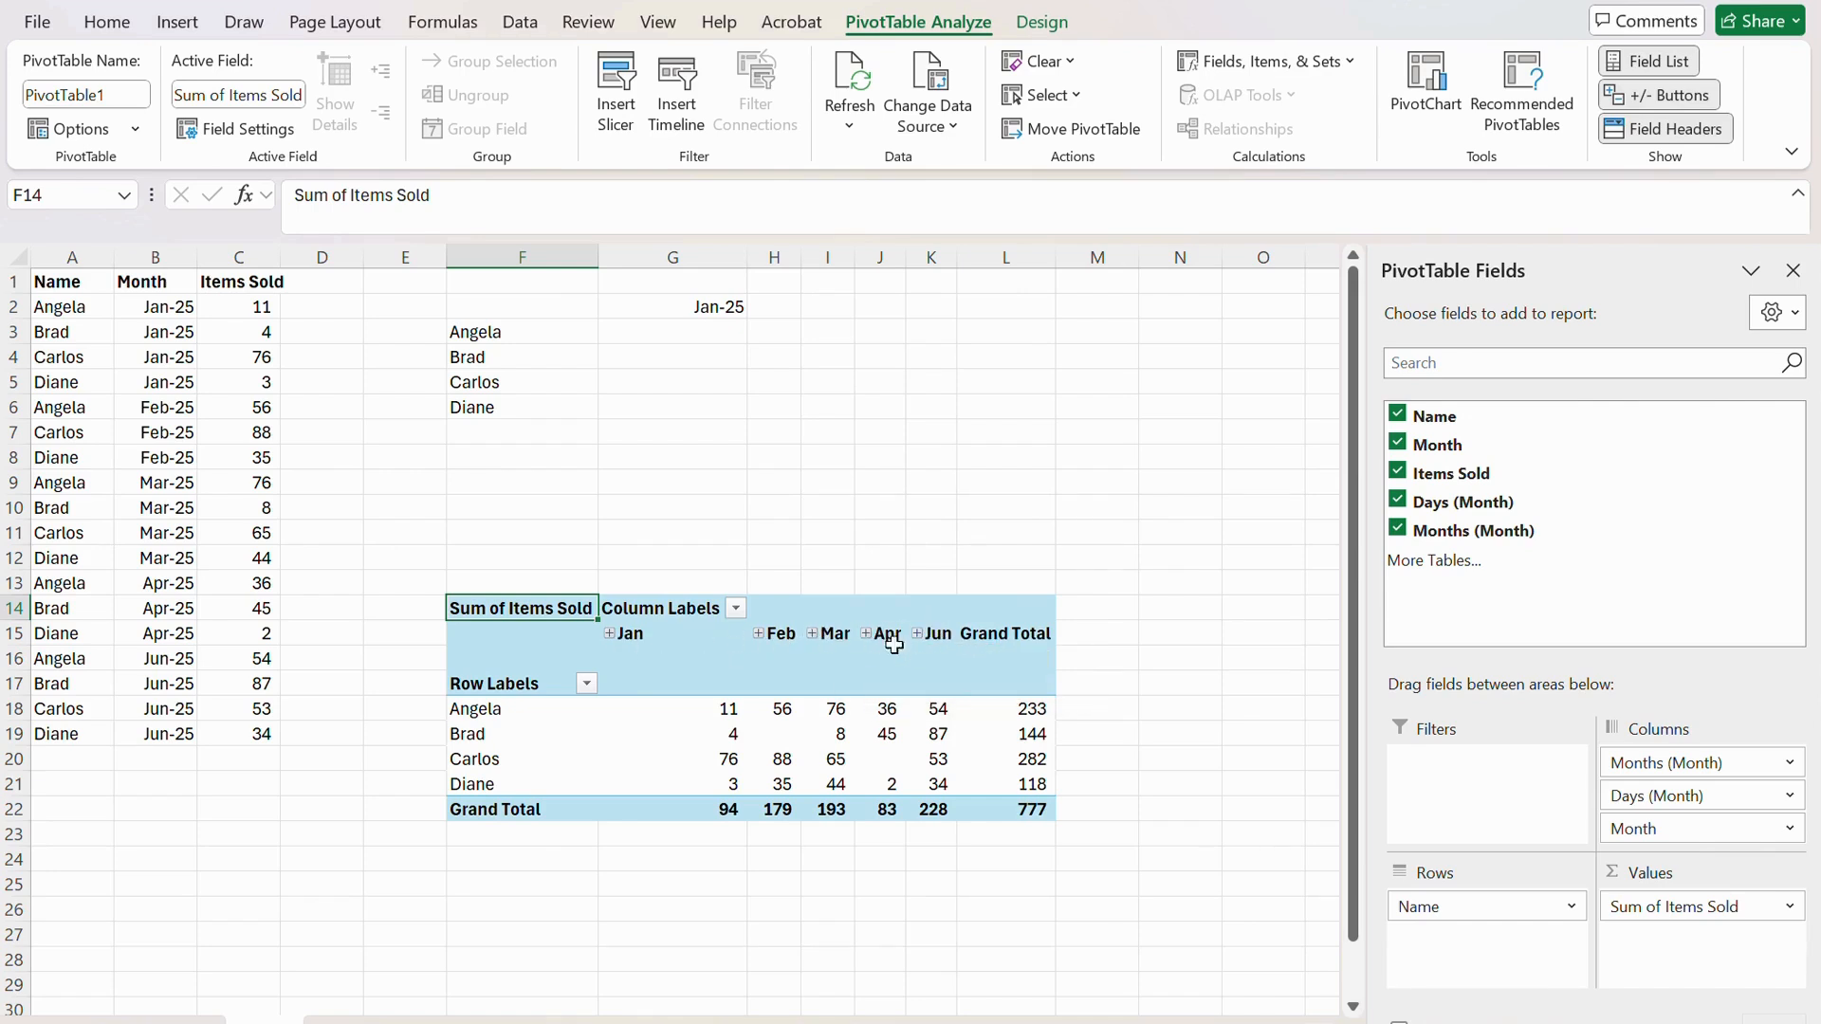
Ungroup the PivotTable's month column labels so each column uses the original Month dates
left_click(946, 636)
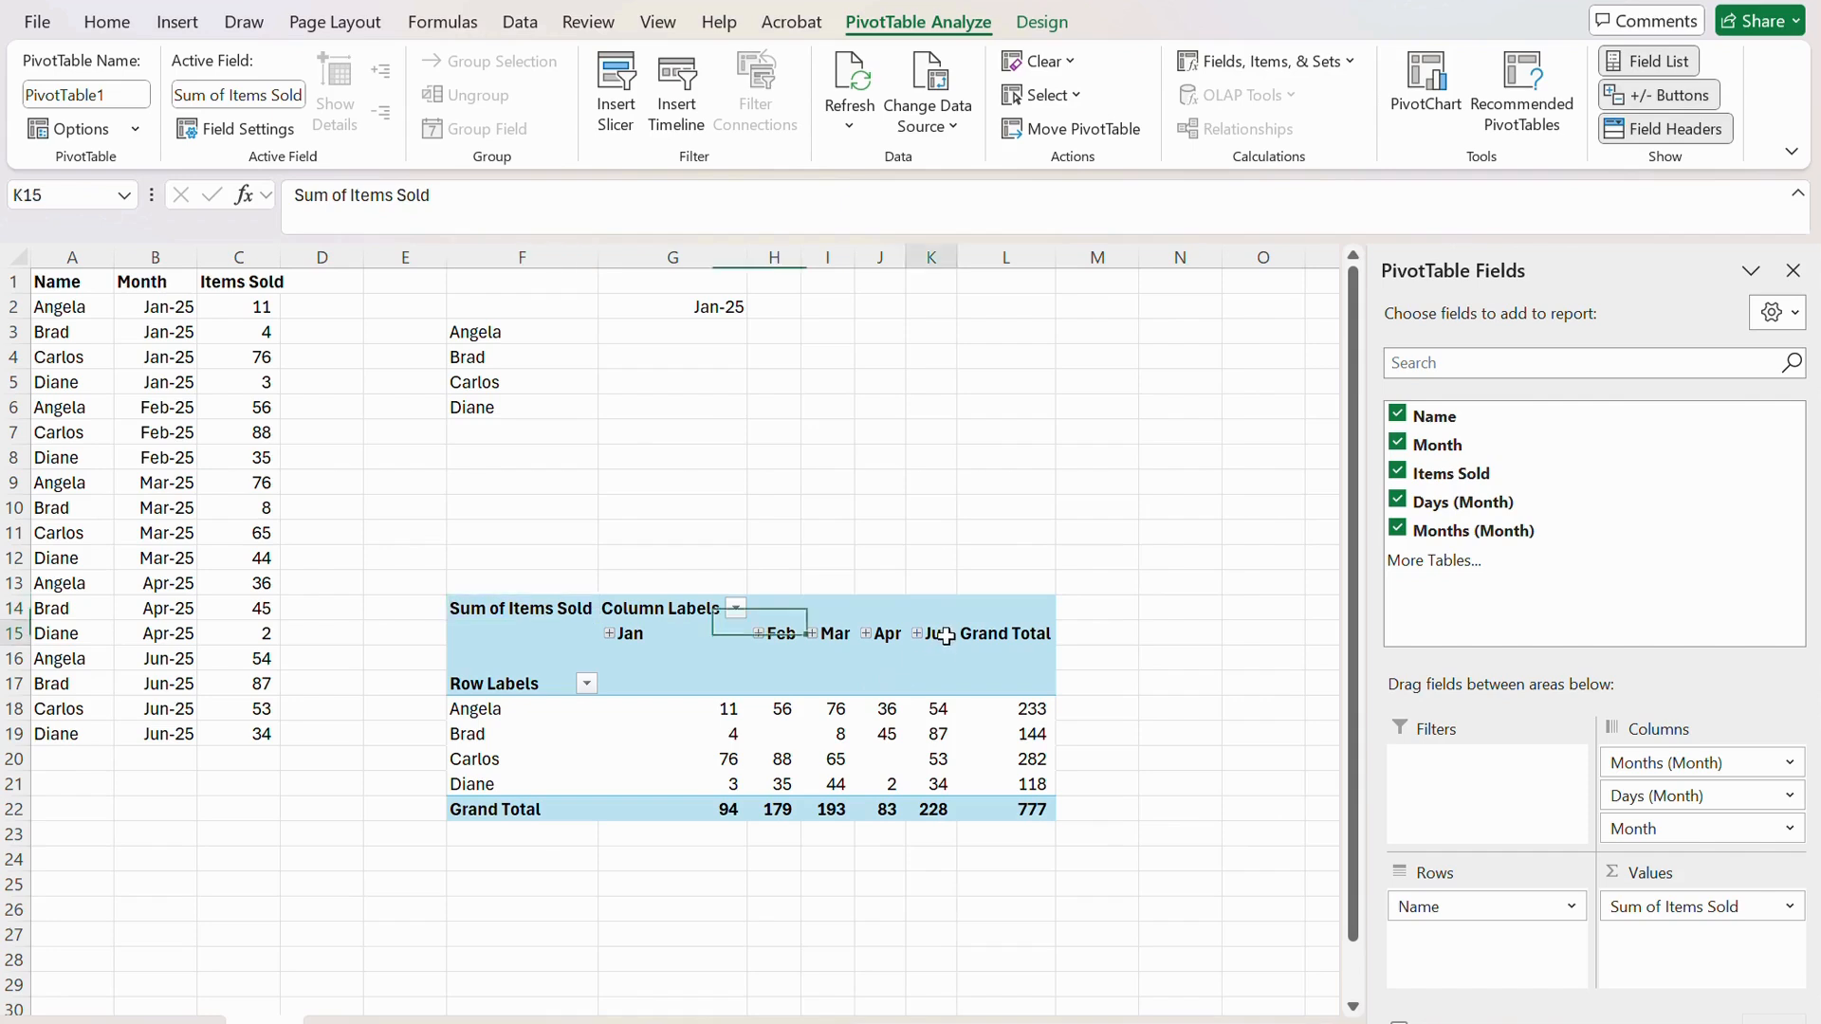
right_click(948, 638)
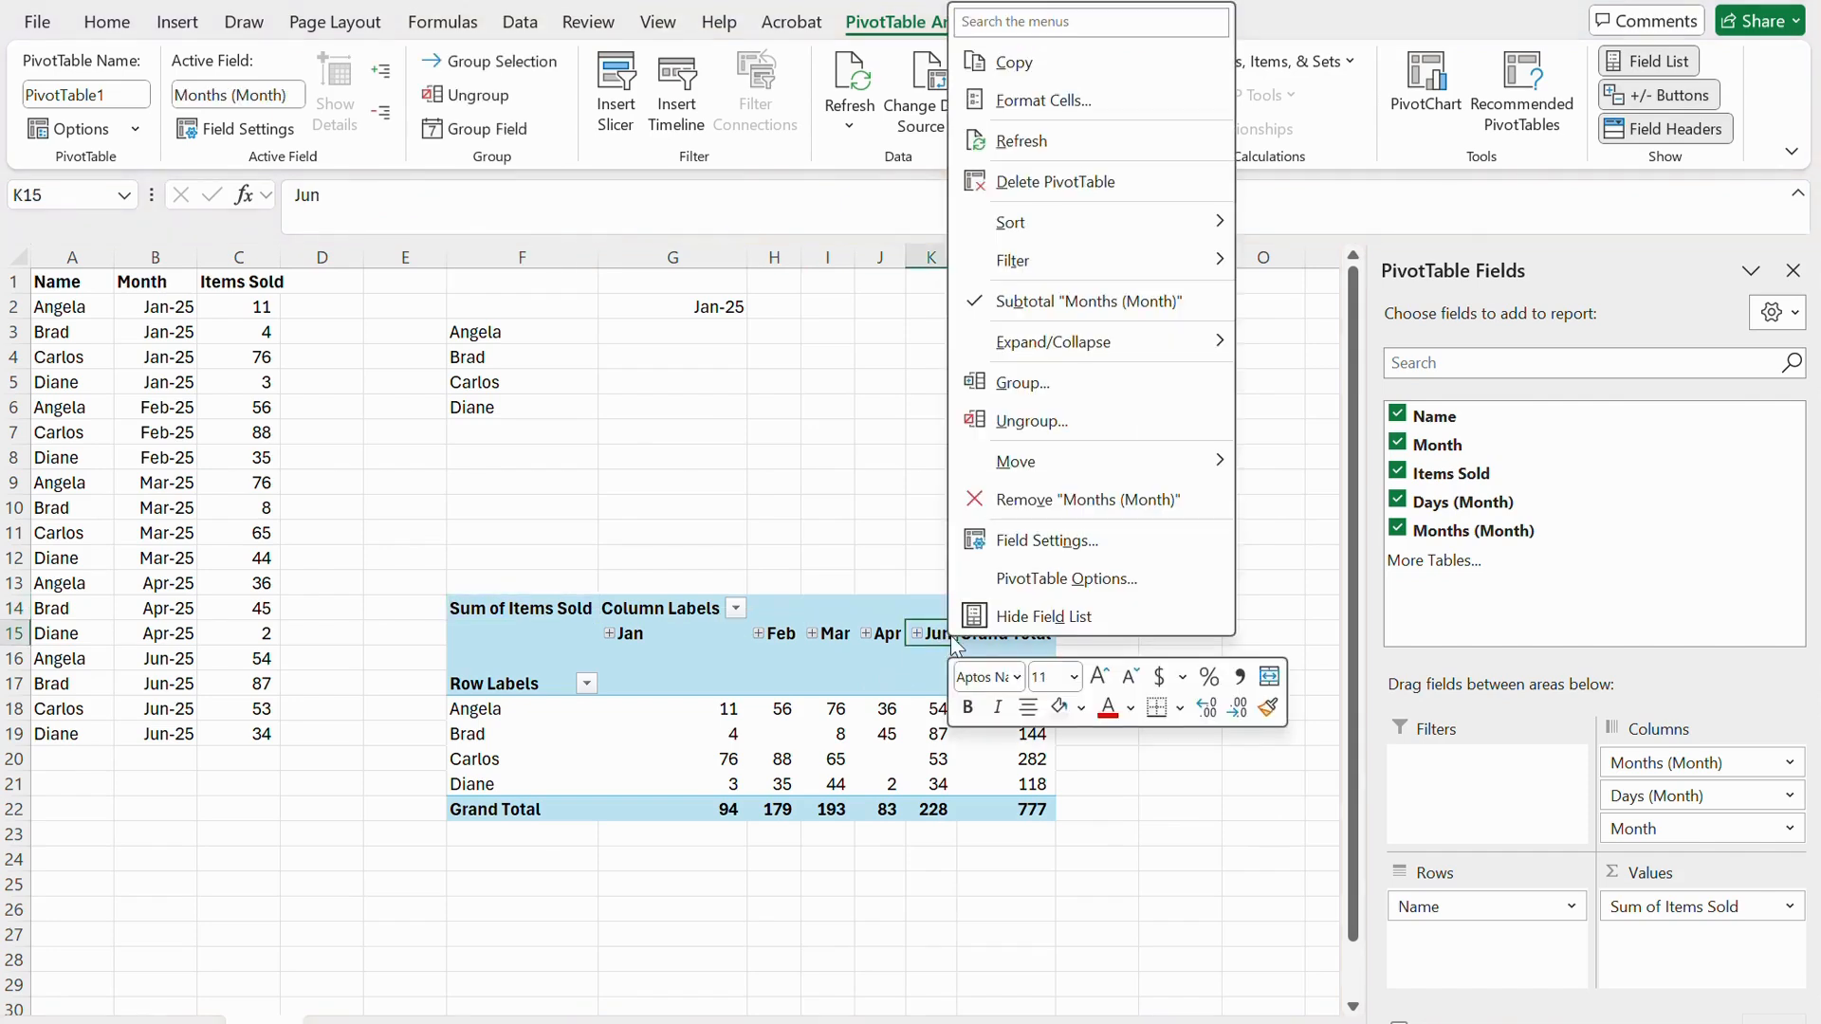
left_click(1024, 421)
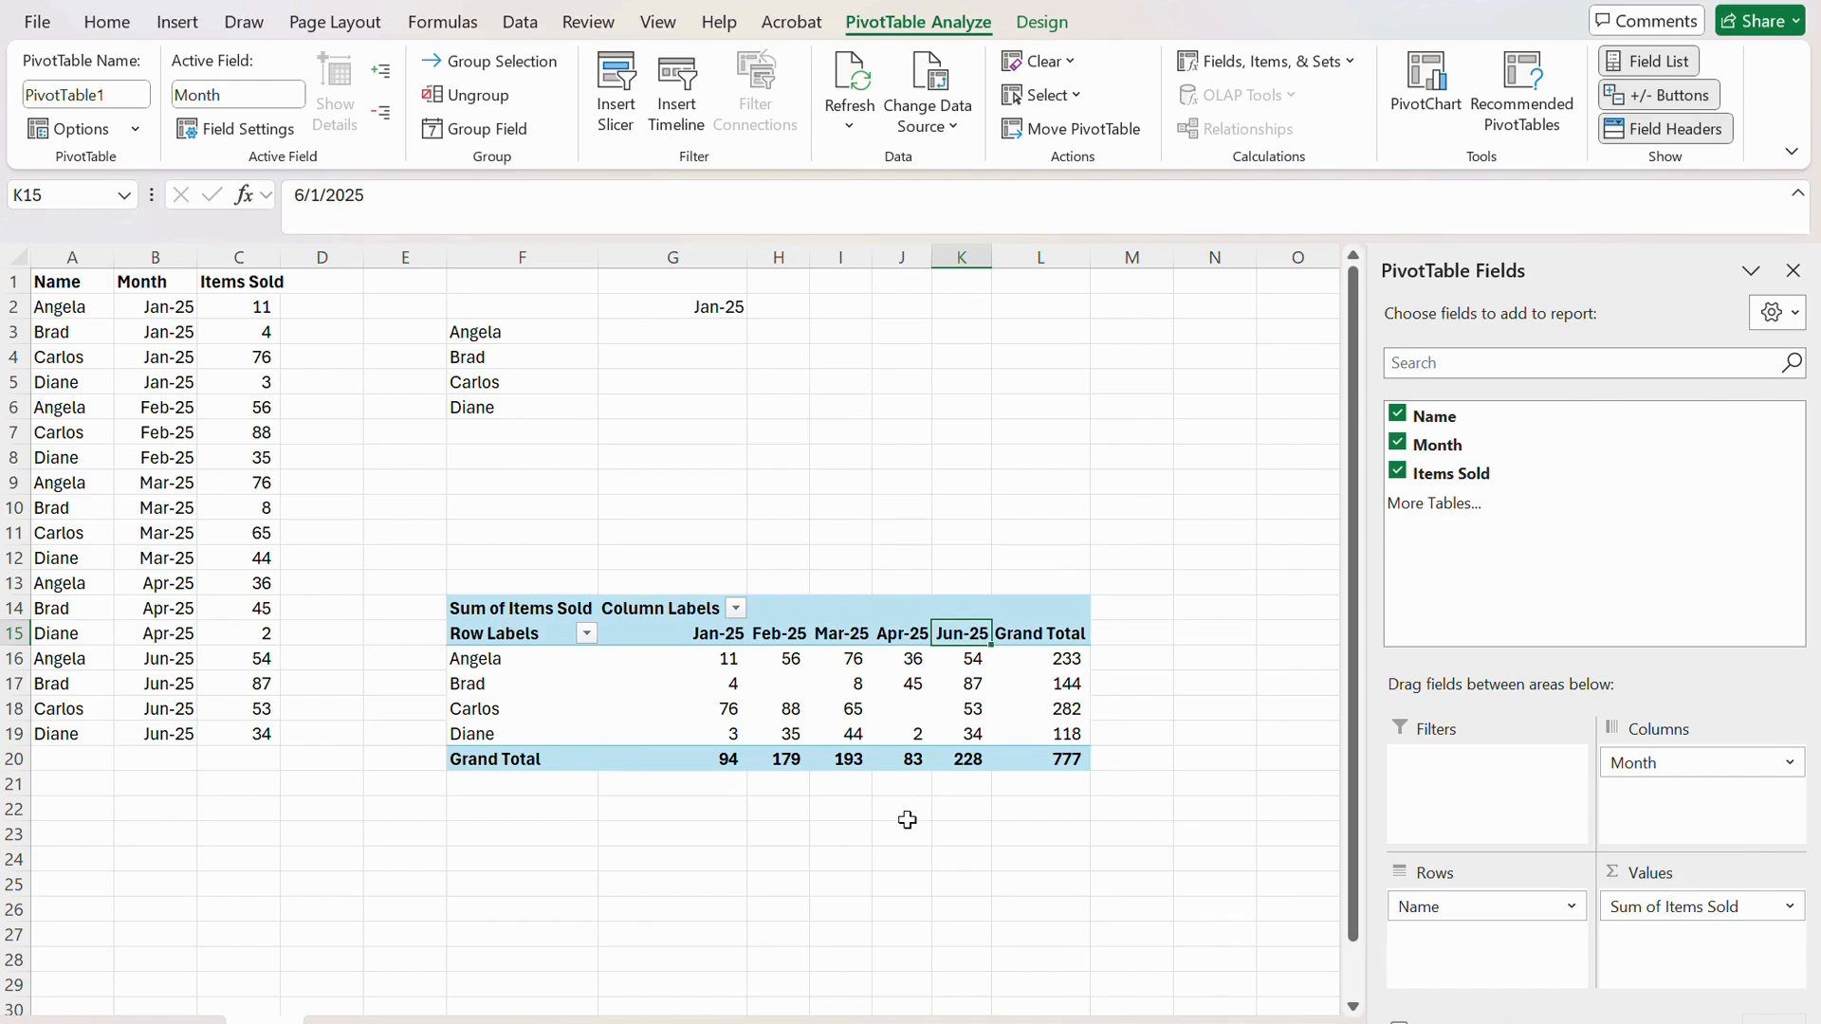
left_click(694, 861)
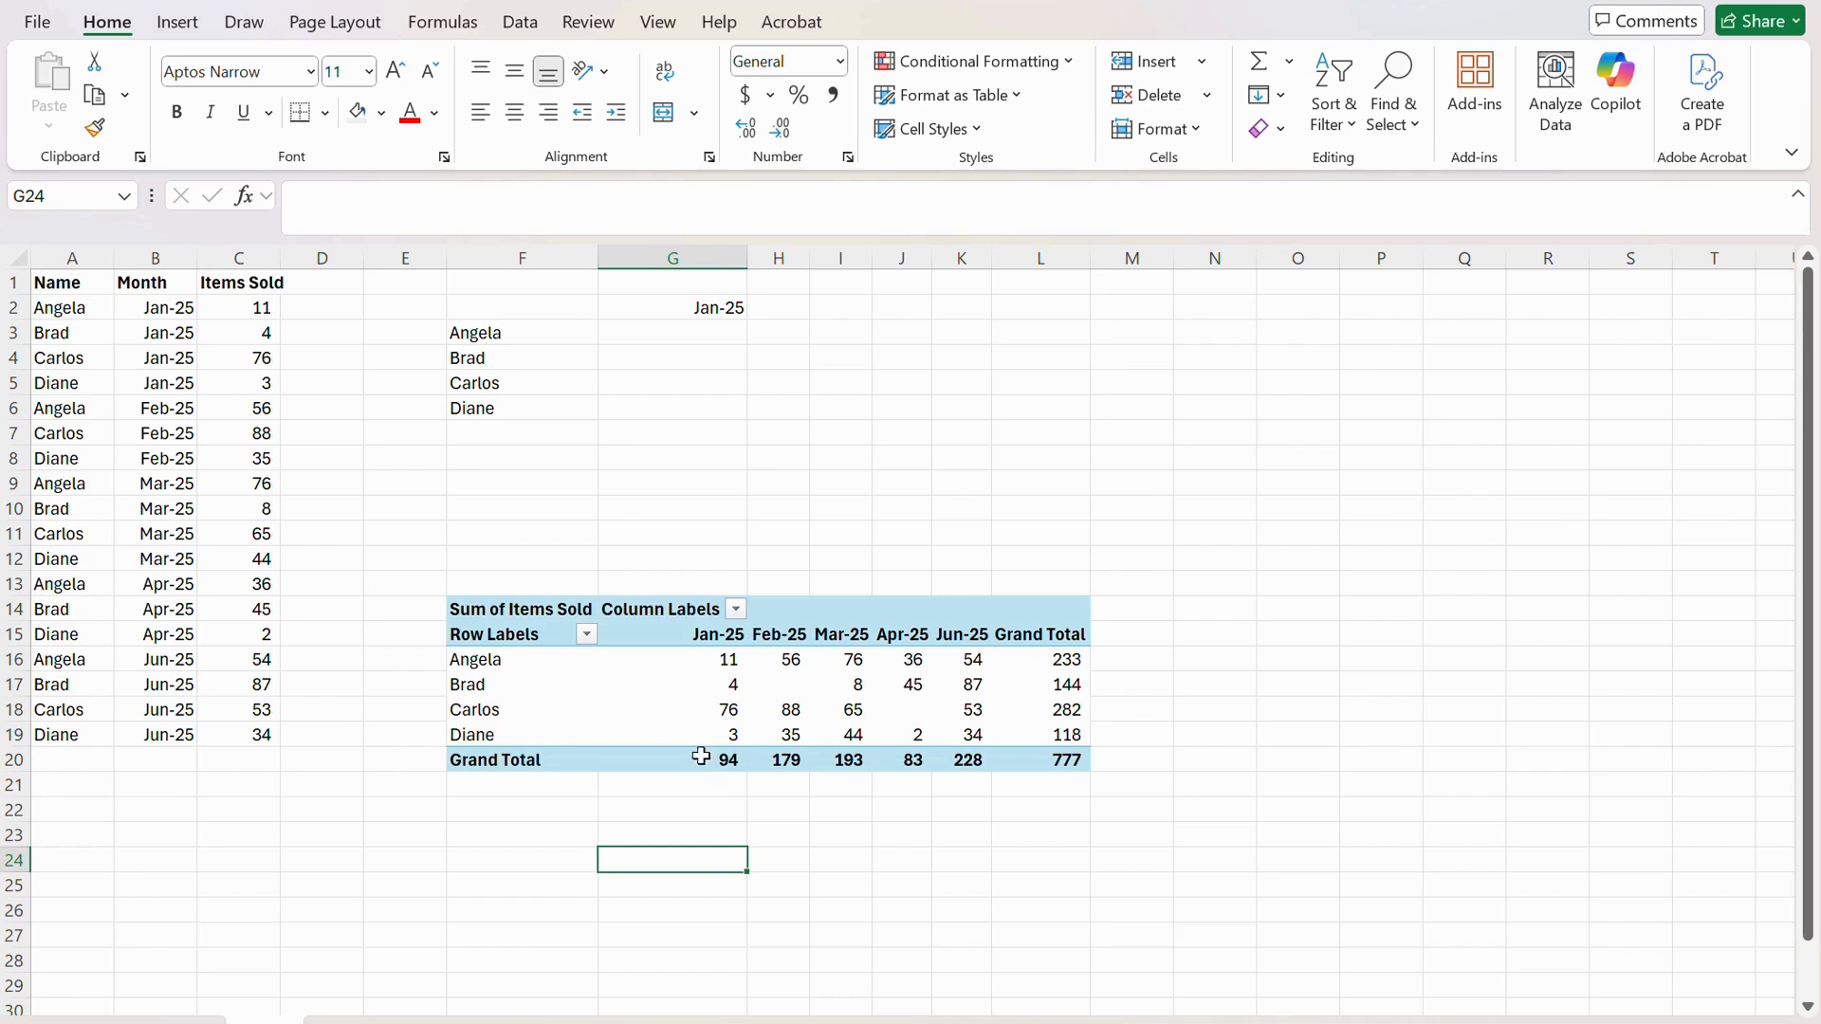
left_click(1072, 664)
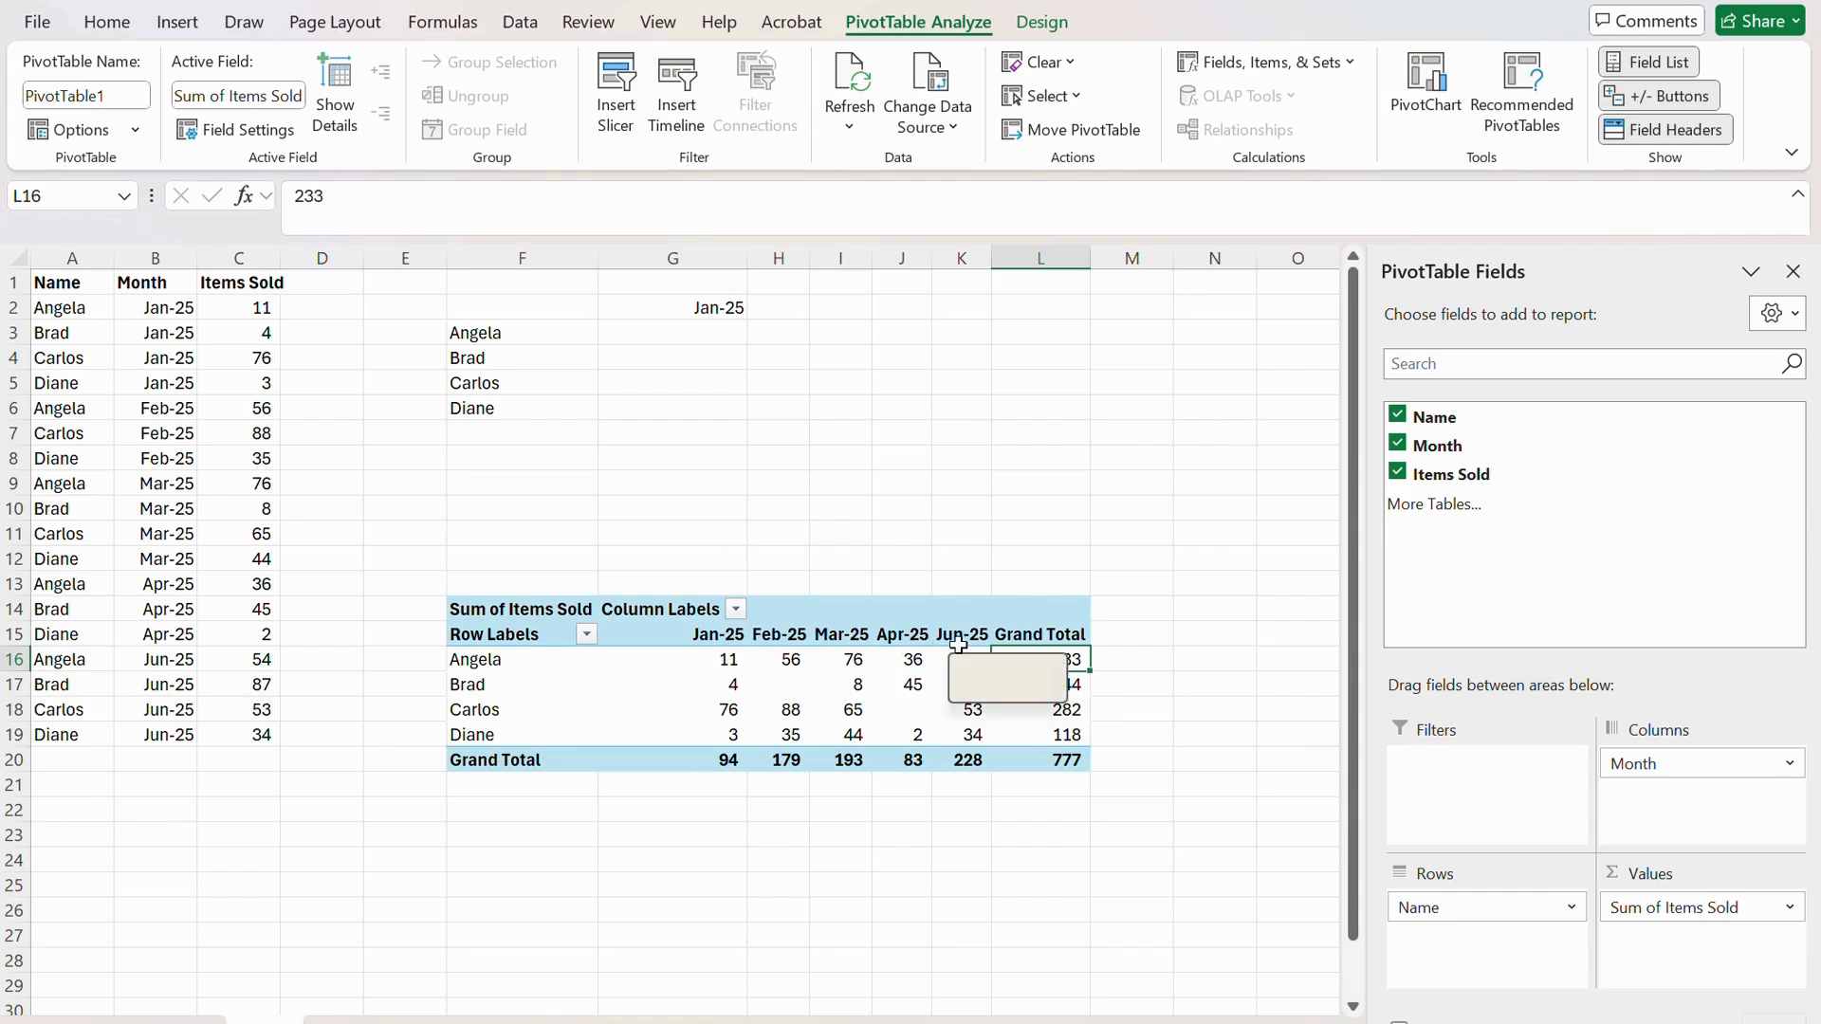
mouse_move(951, 660)
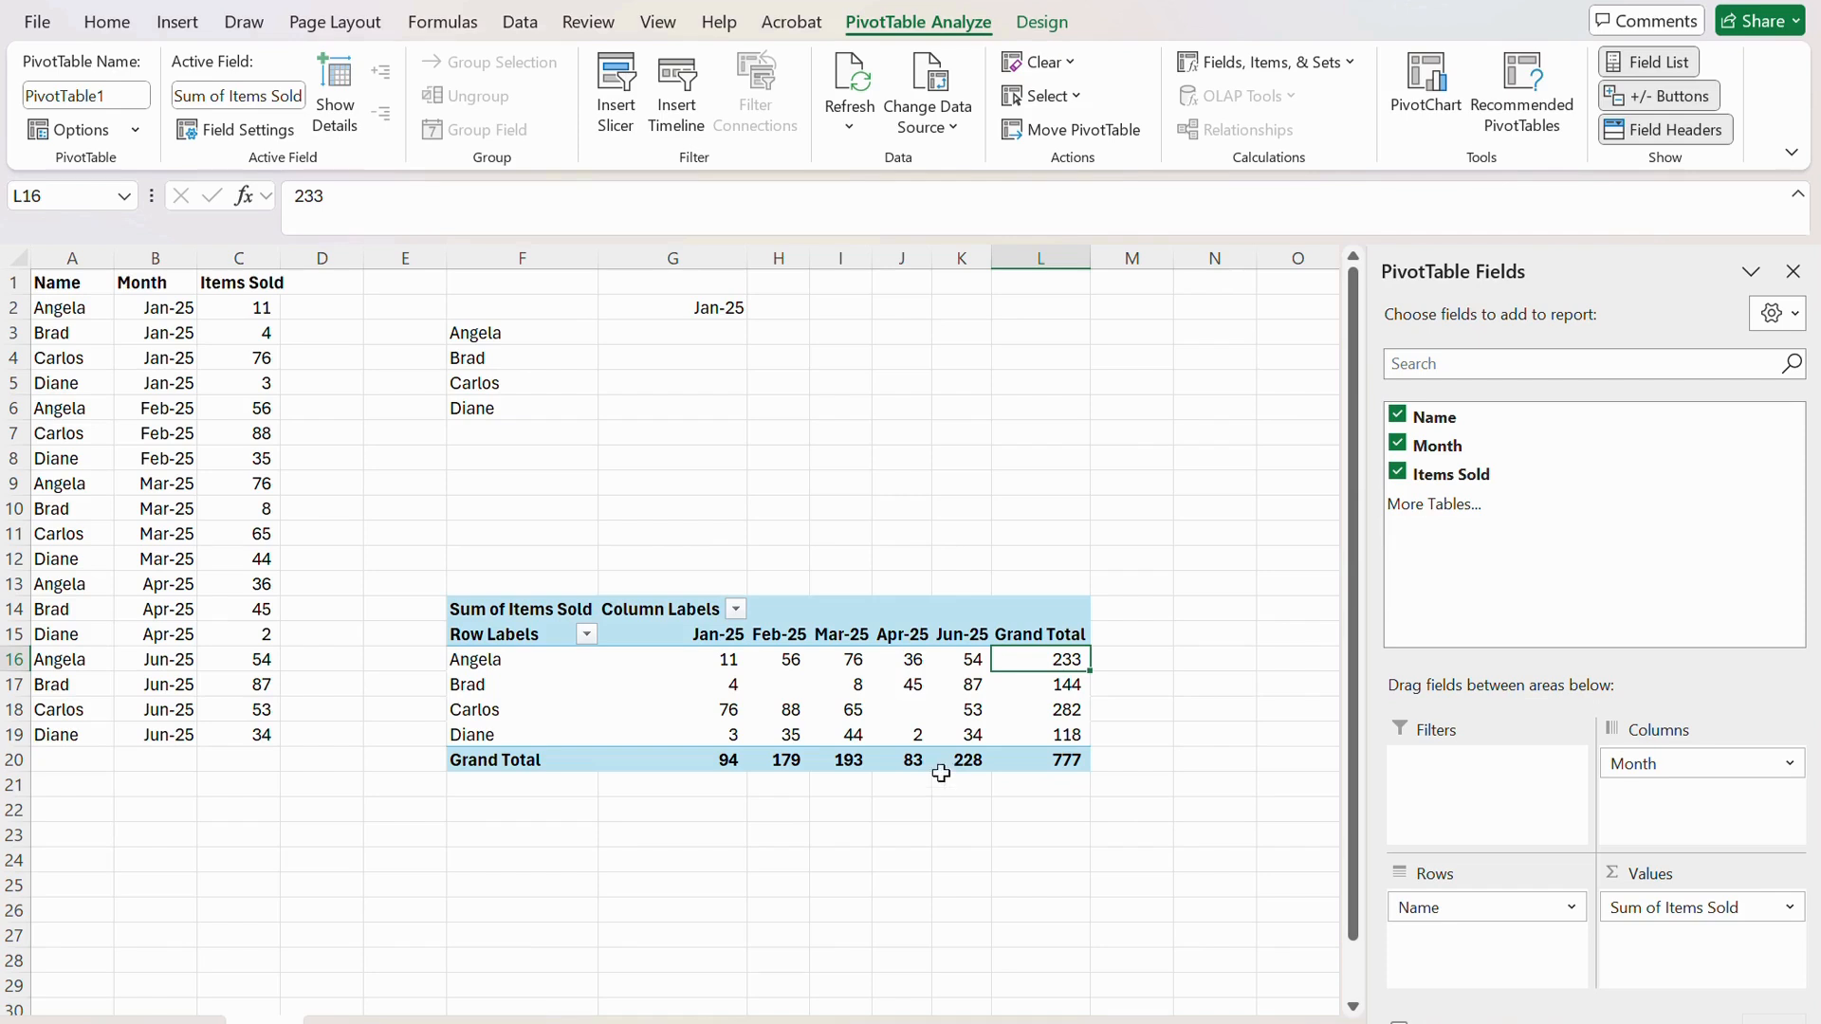
left_click(839, 434)
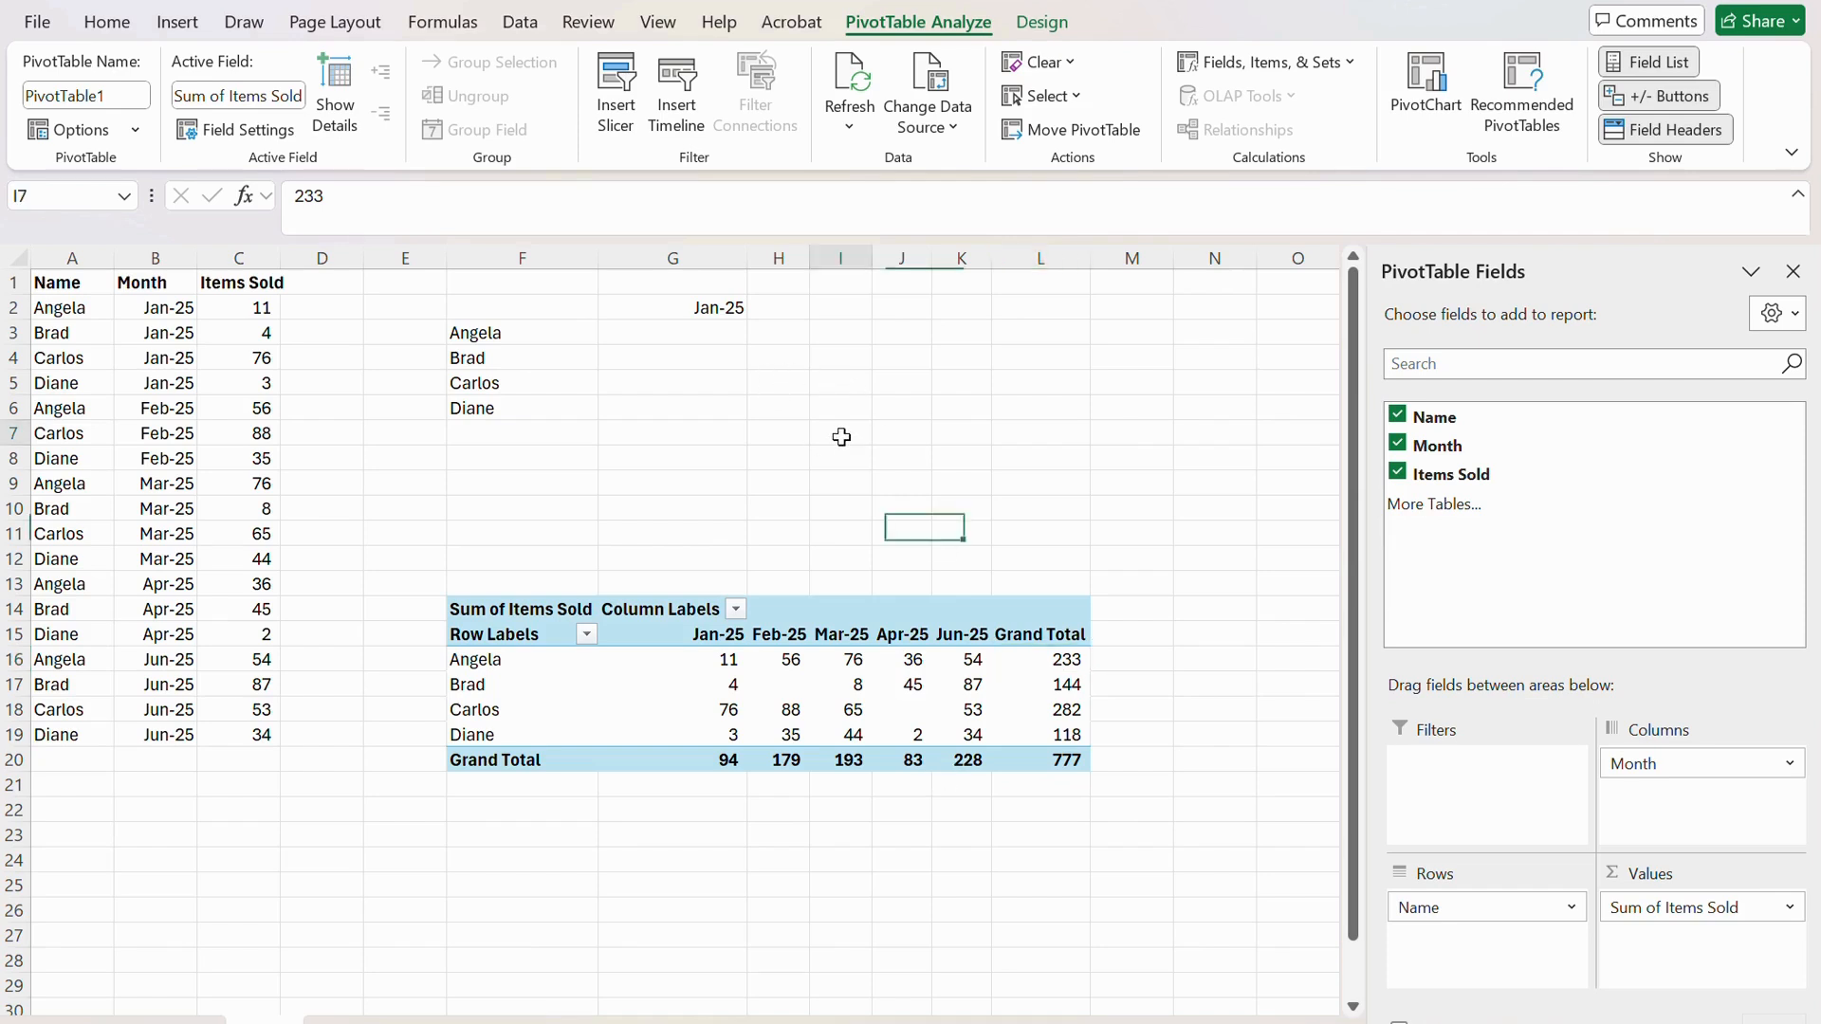
Fill the month series from Jan-25 in G2 across to Jun-25 in L2 and autofit columns G through L
left_click(716, 295)
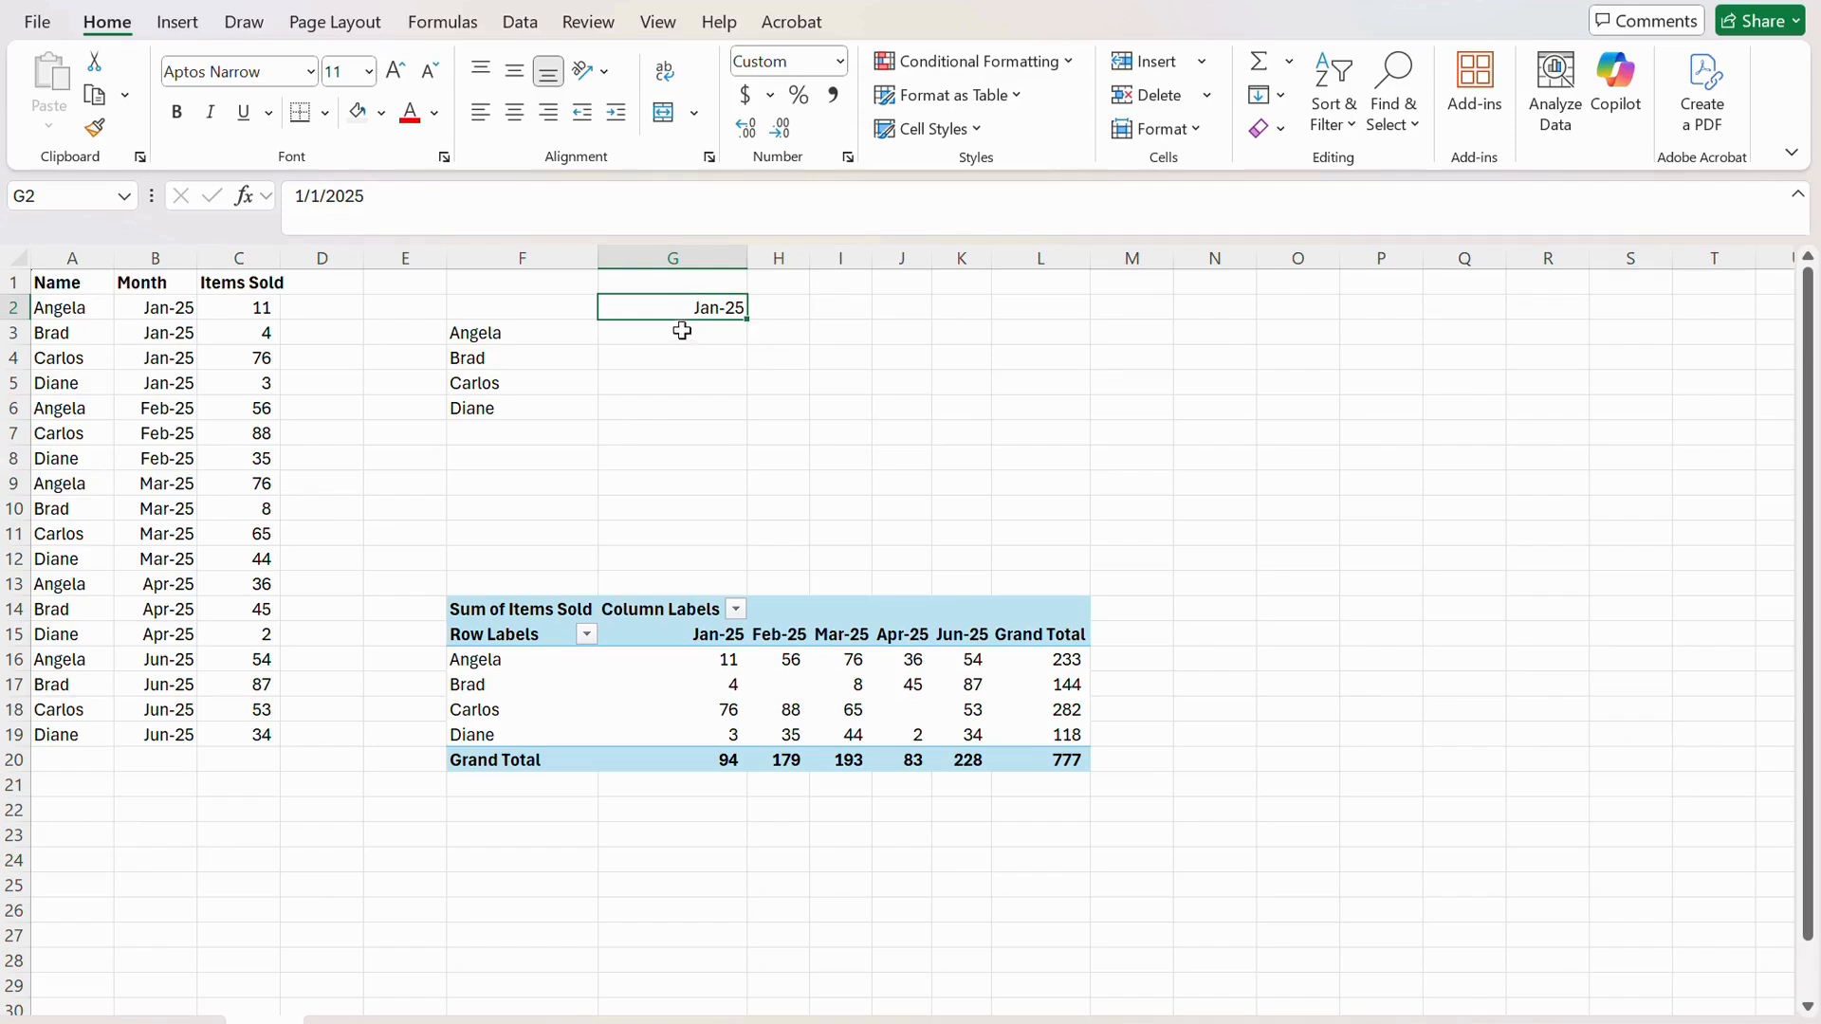
left_click_drag(752, 322, 1045, 321)
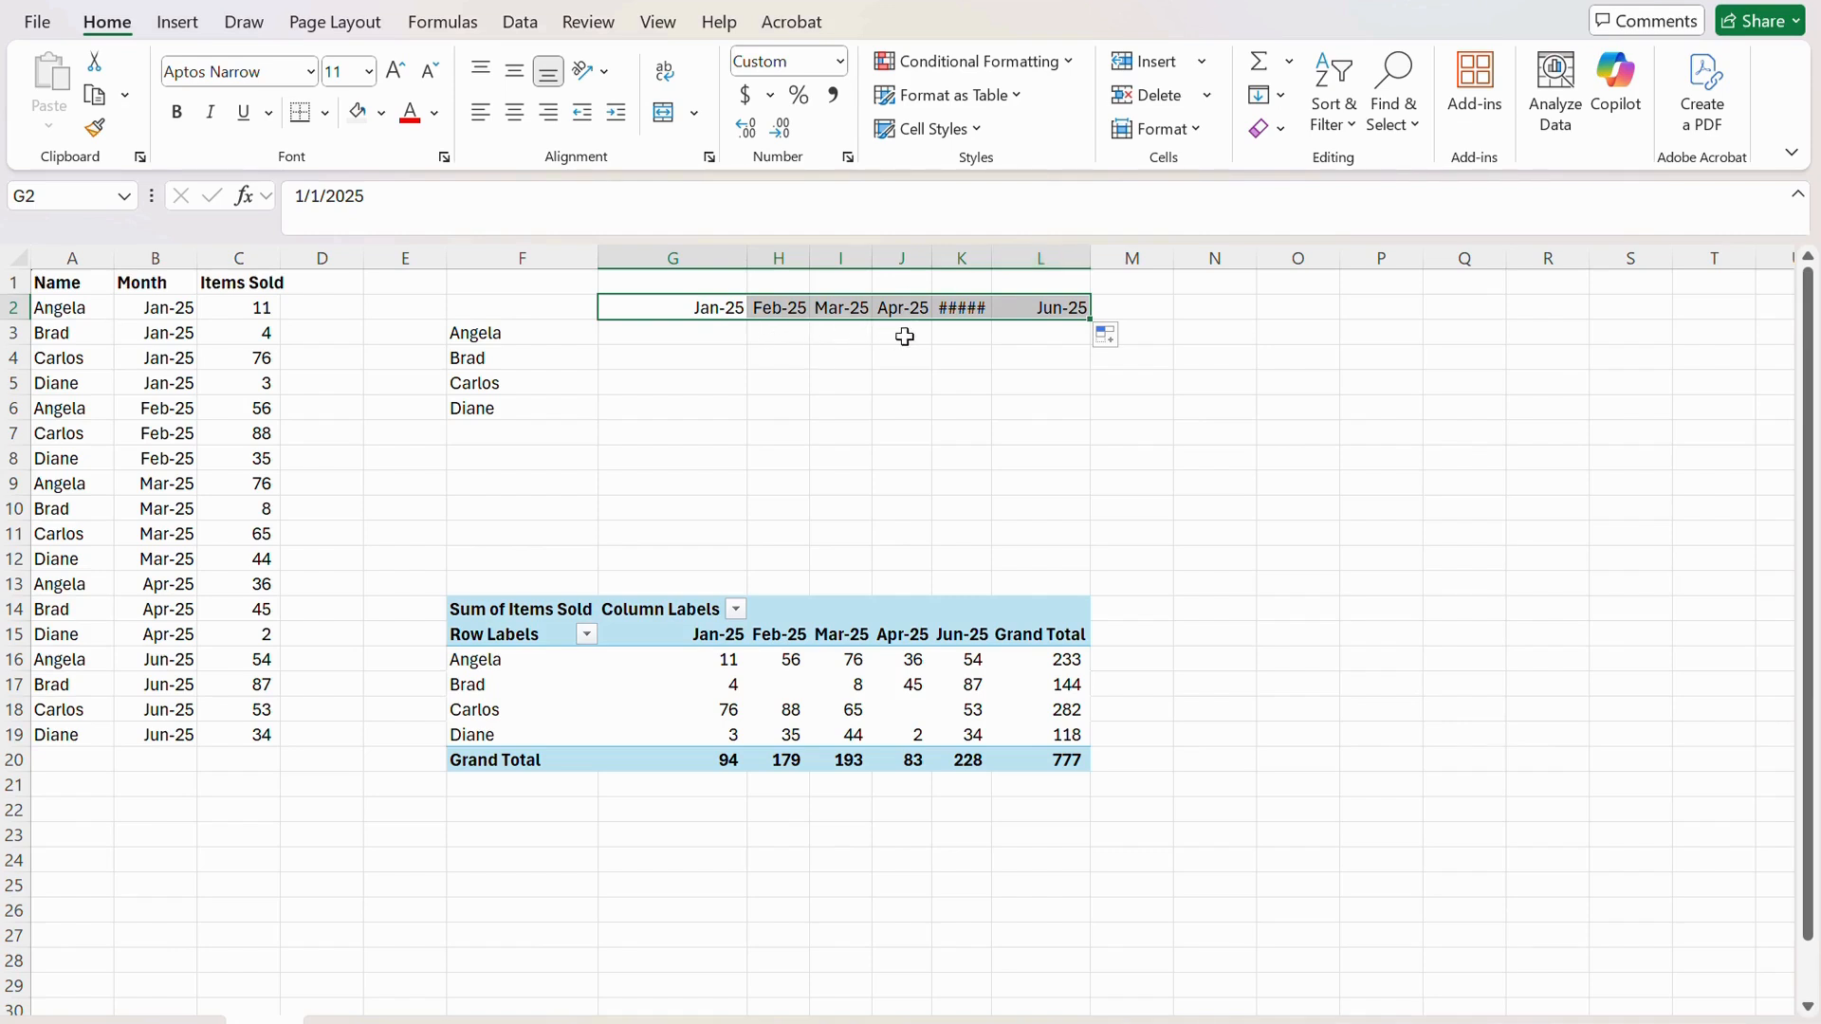
left_click_drag(1041, 257, 703, 253)
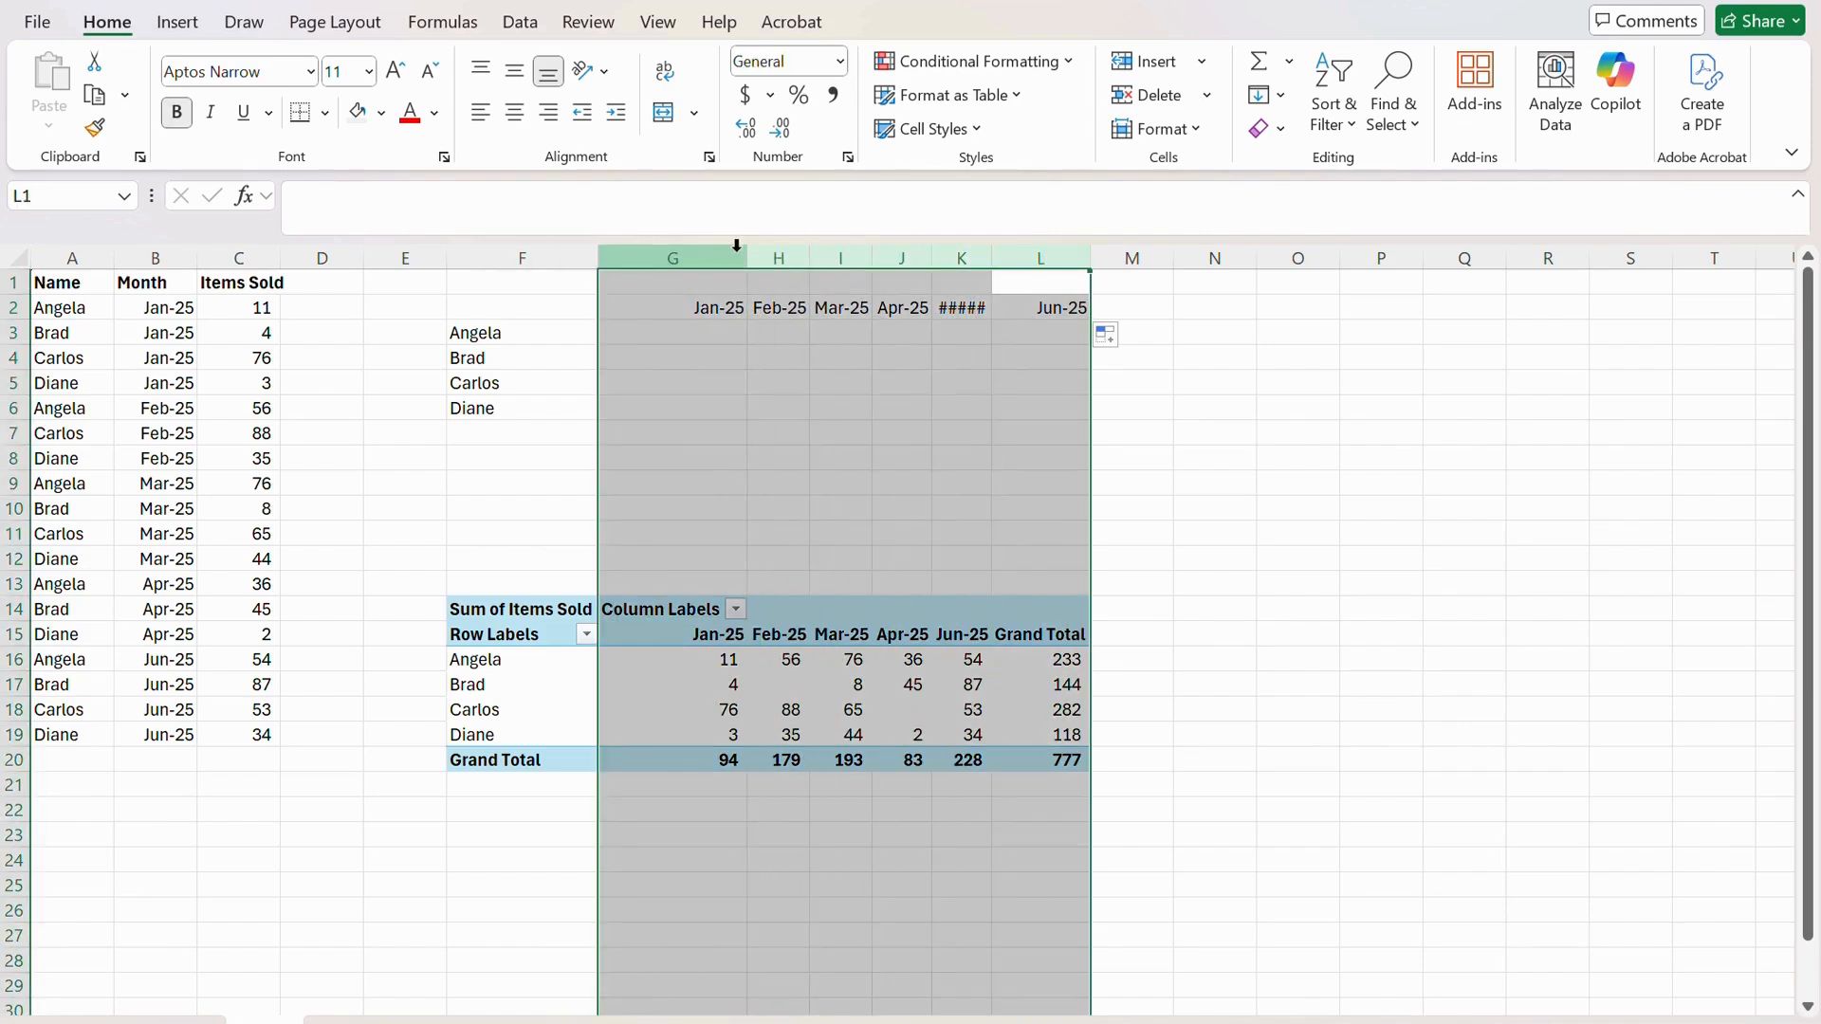
double_click(748, 255)
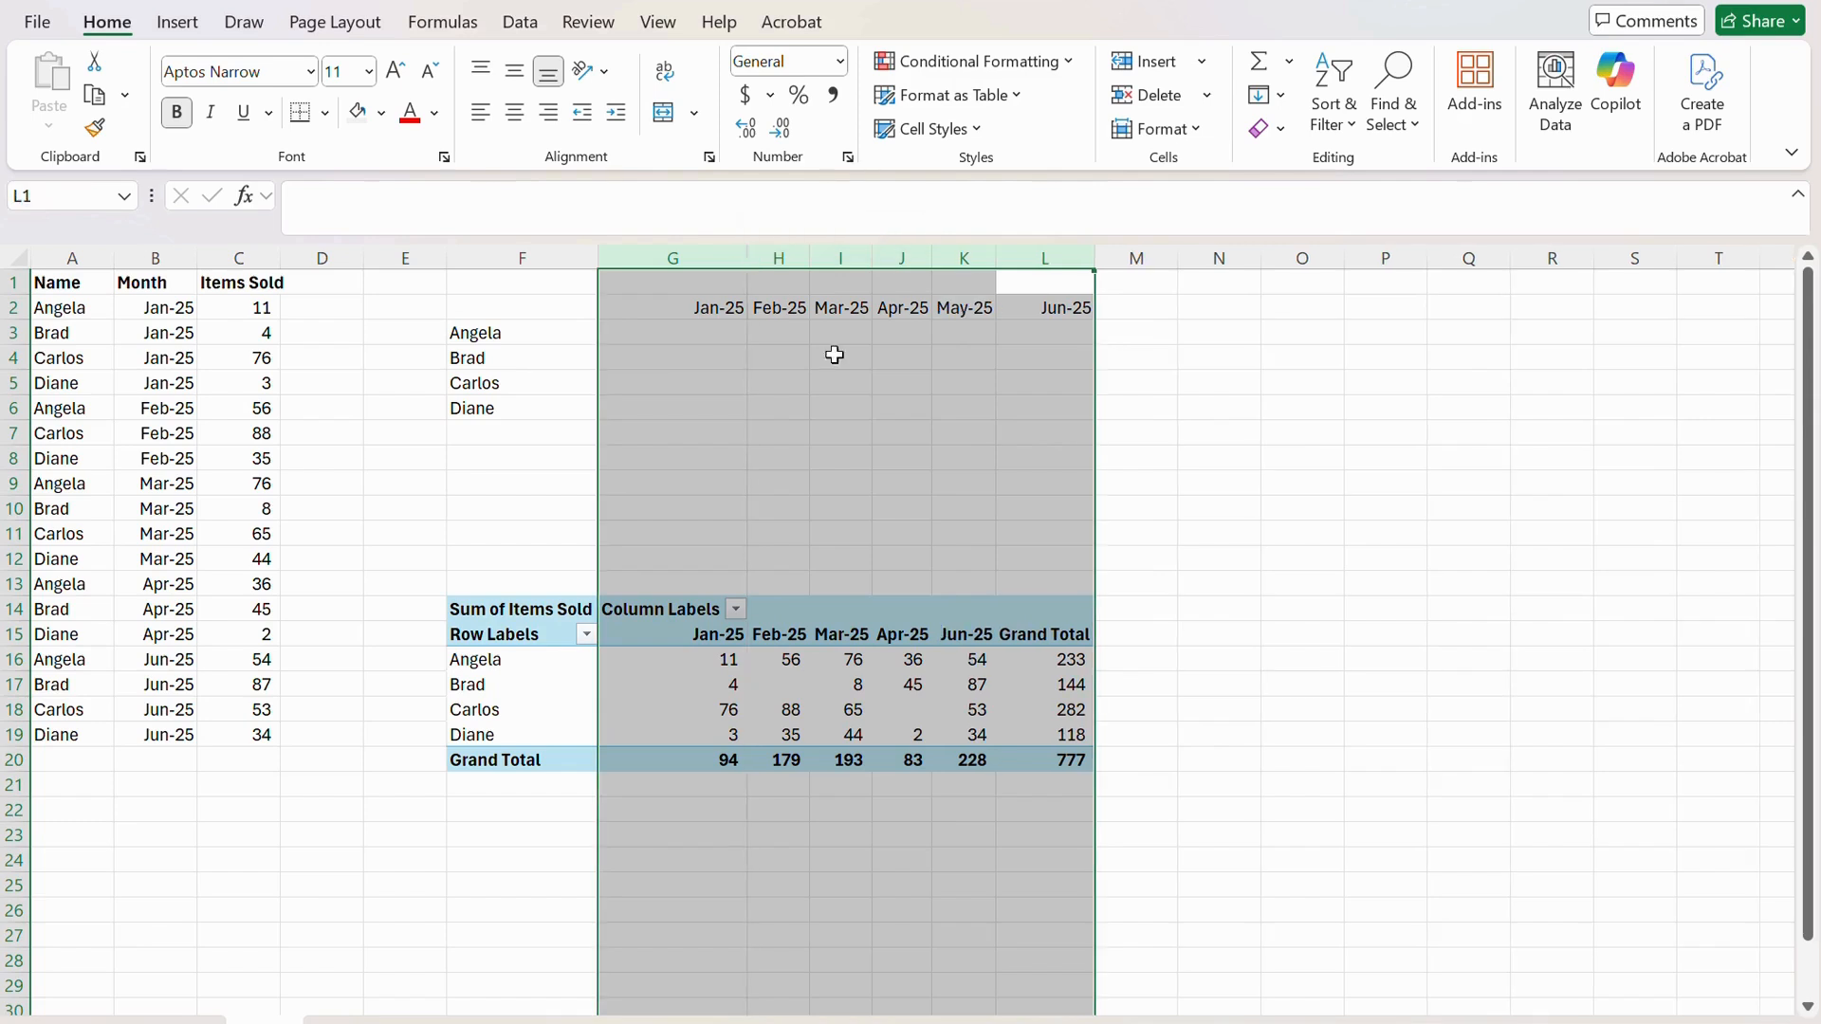
Move the PivotTable so it starts at cell N2, and autofit columns F through L
left_click(500, 590)
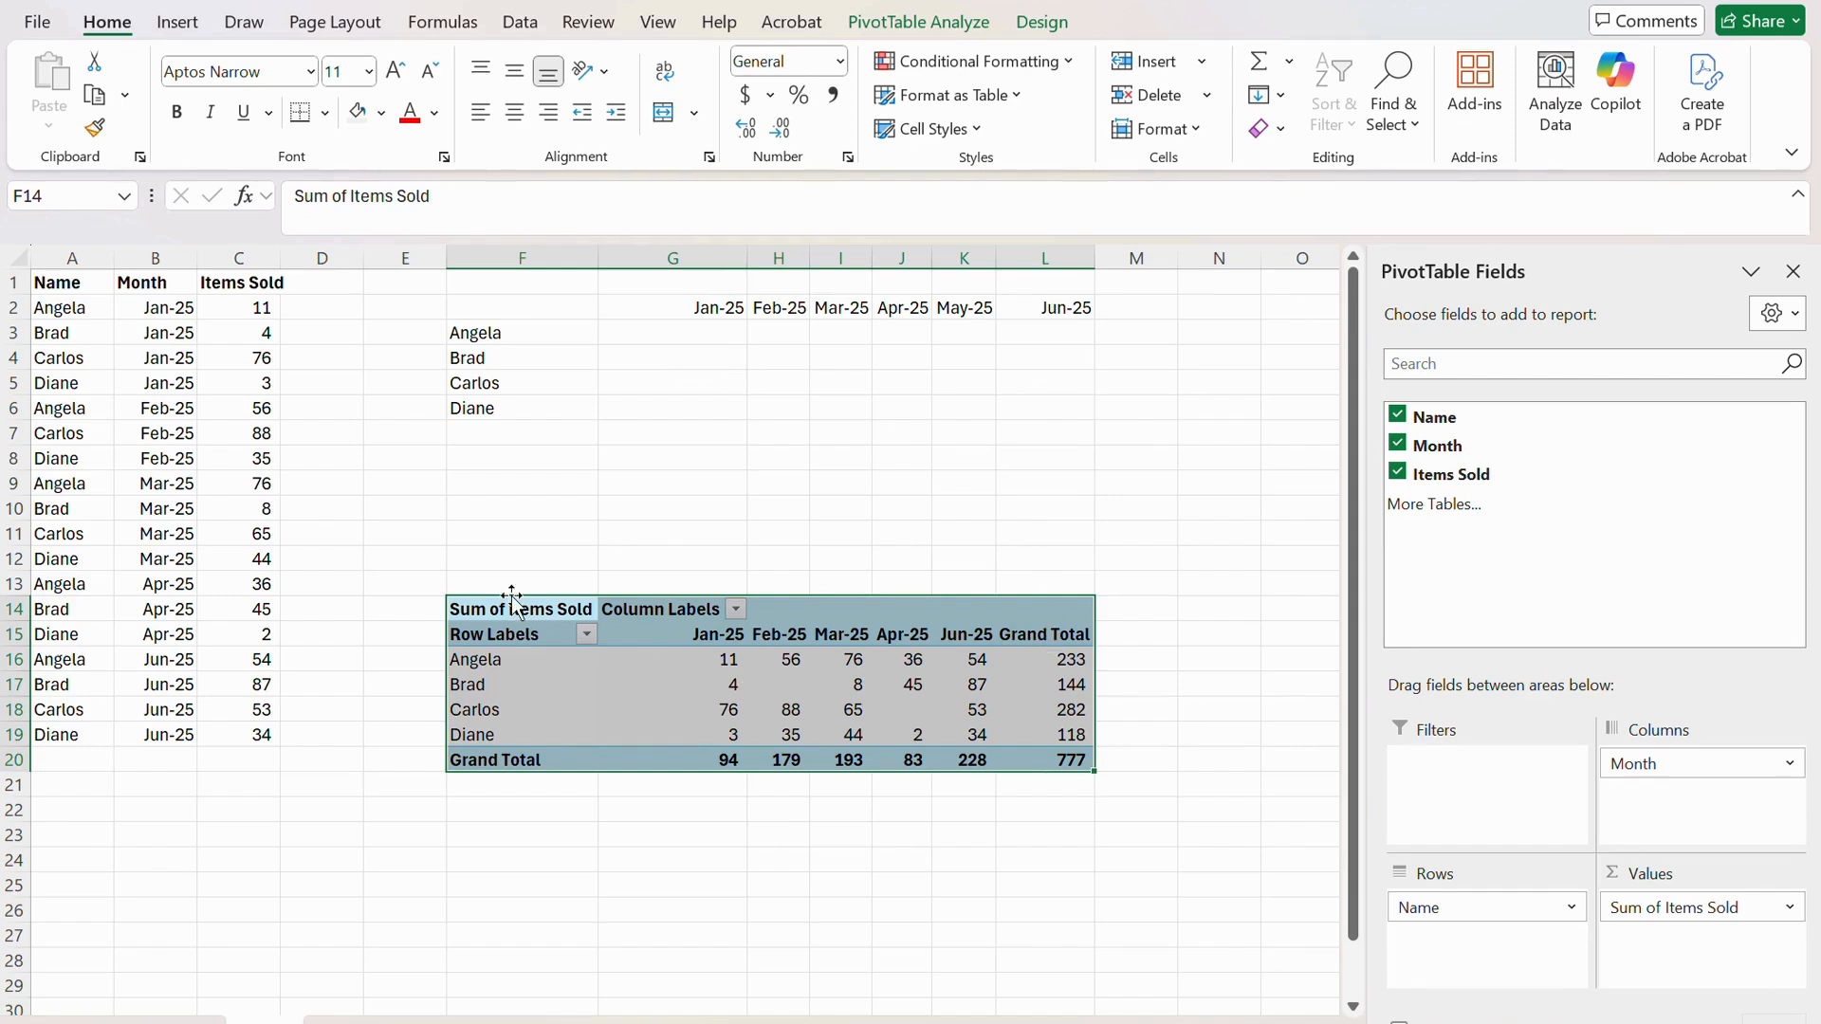
left_click_drag(513, 605, 1262, 325)
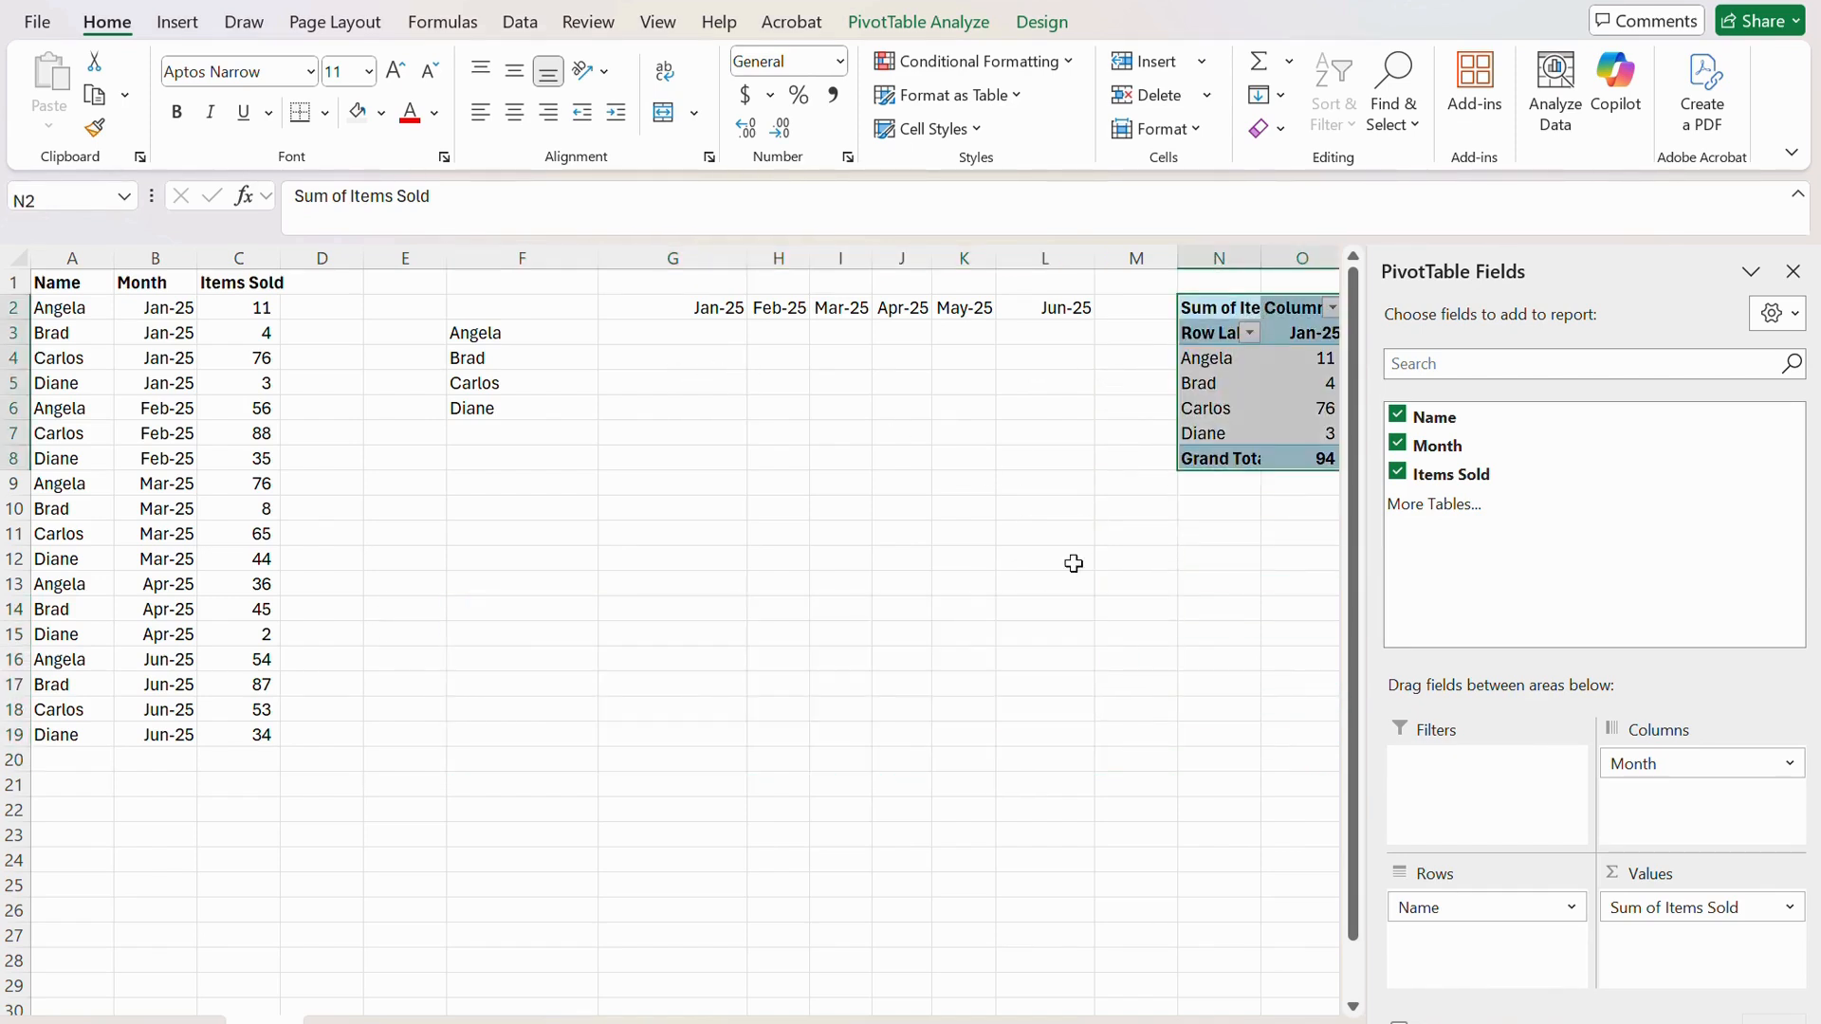
left_click(1042, 258)
left_click_drag(1043, 258, 700, 244)
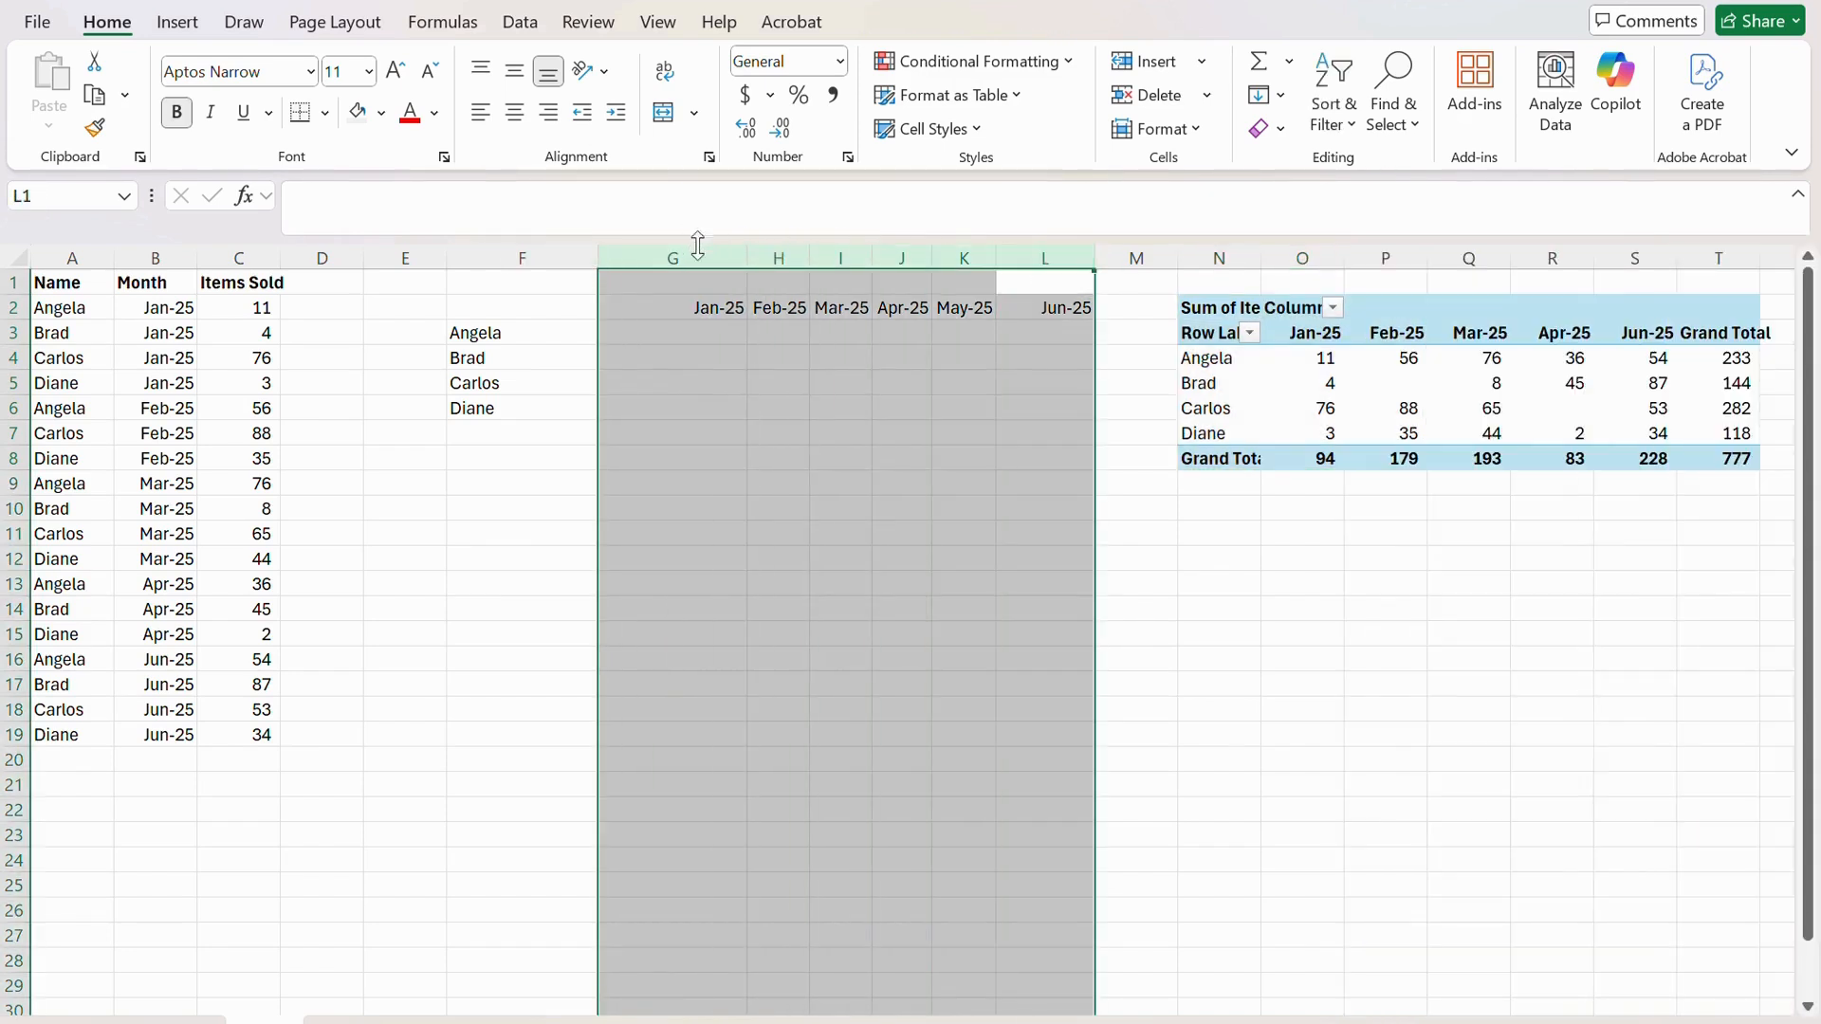
left_click_drag(579, 254, 1052, 258)
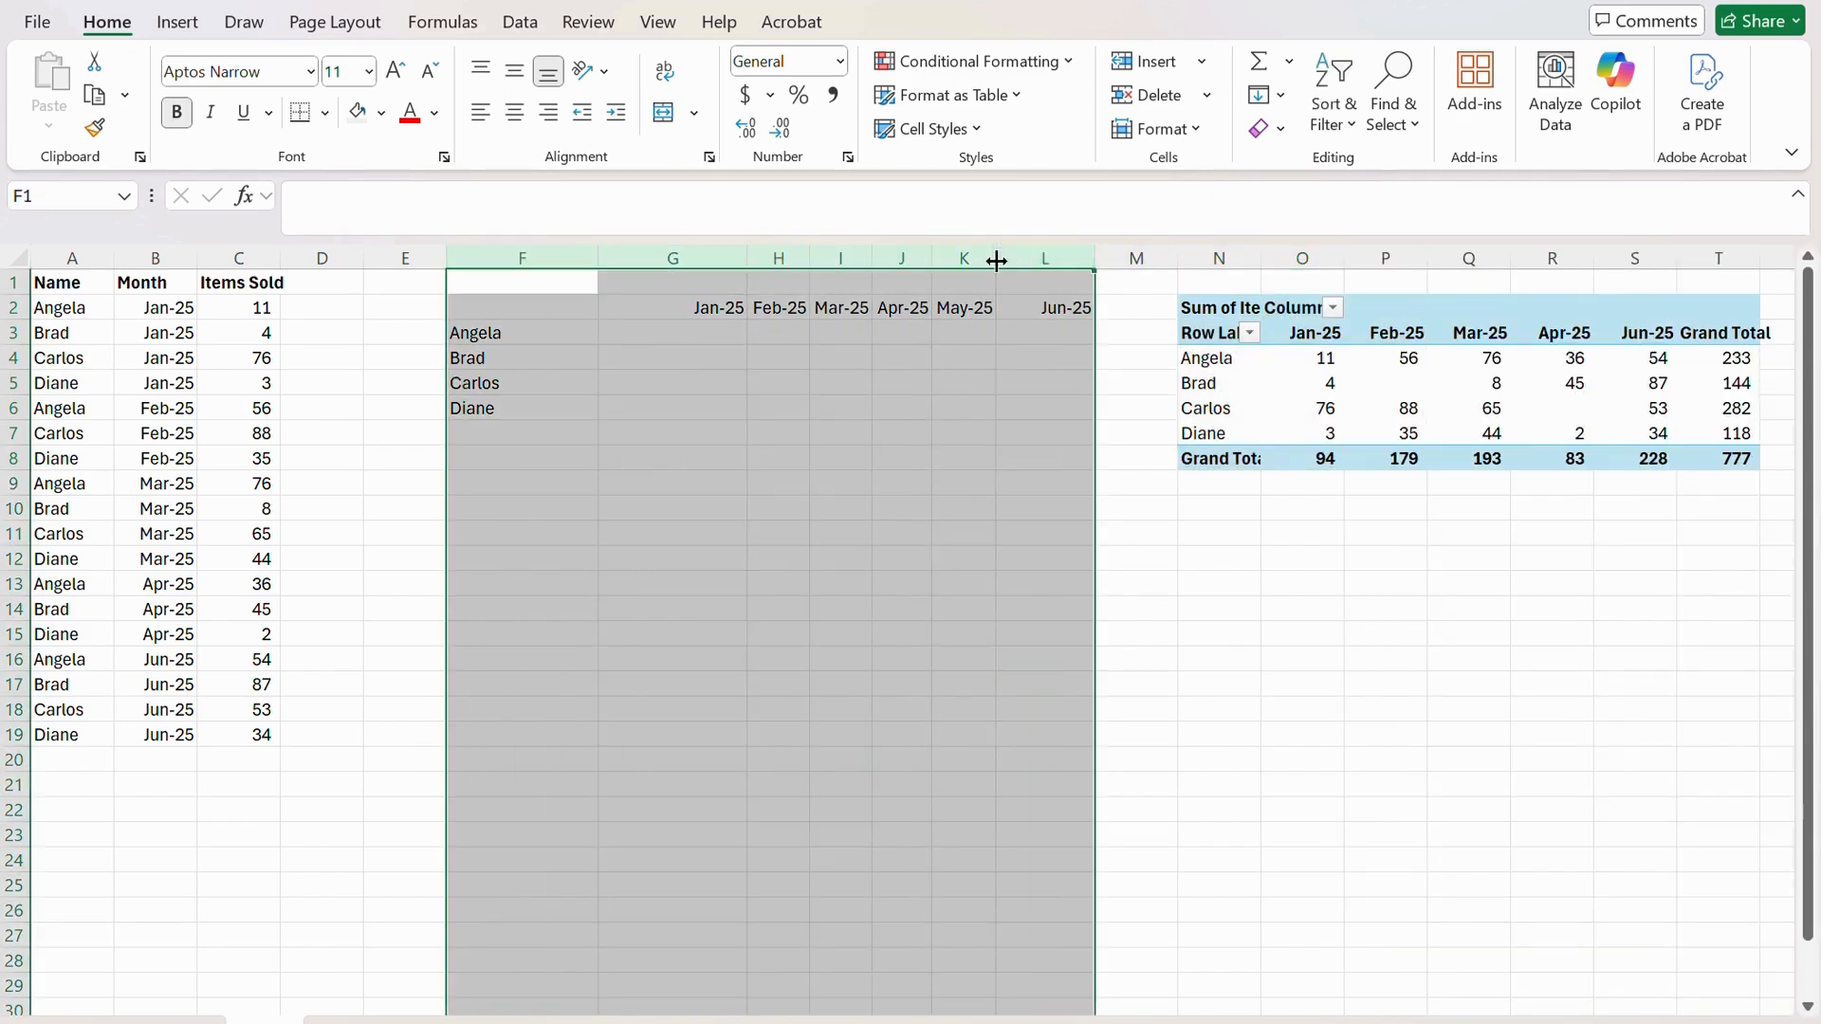
double_click(1096, 258)
left_click(694, 525)
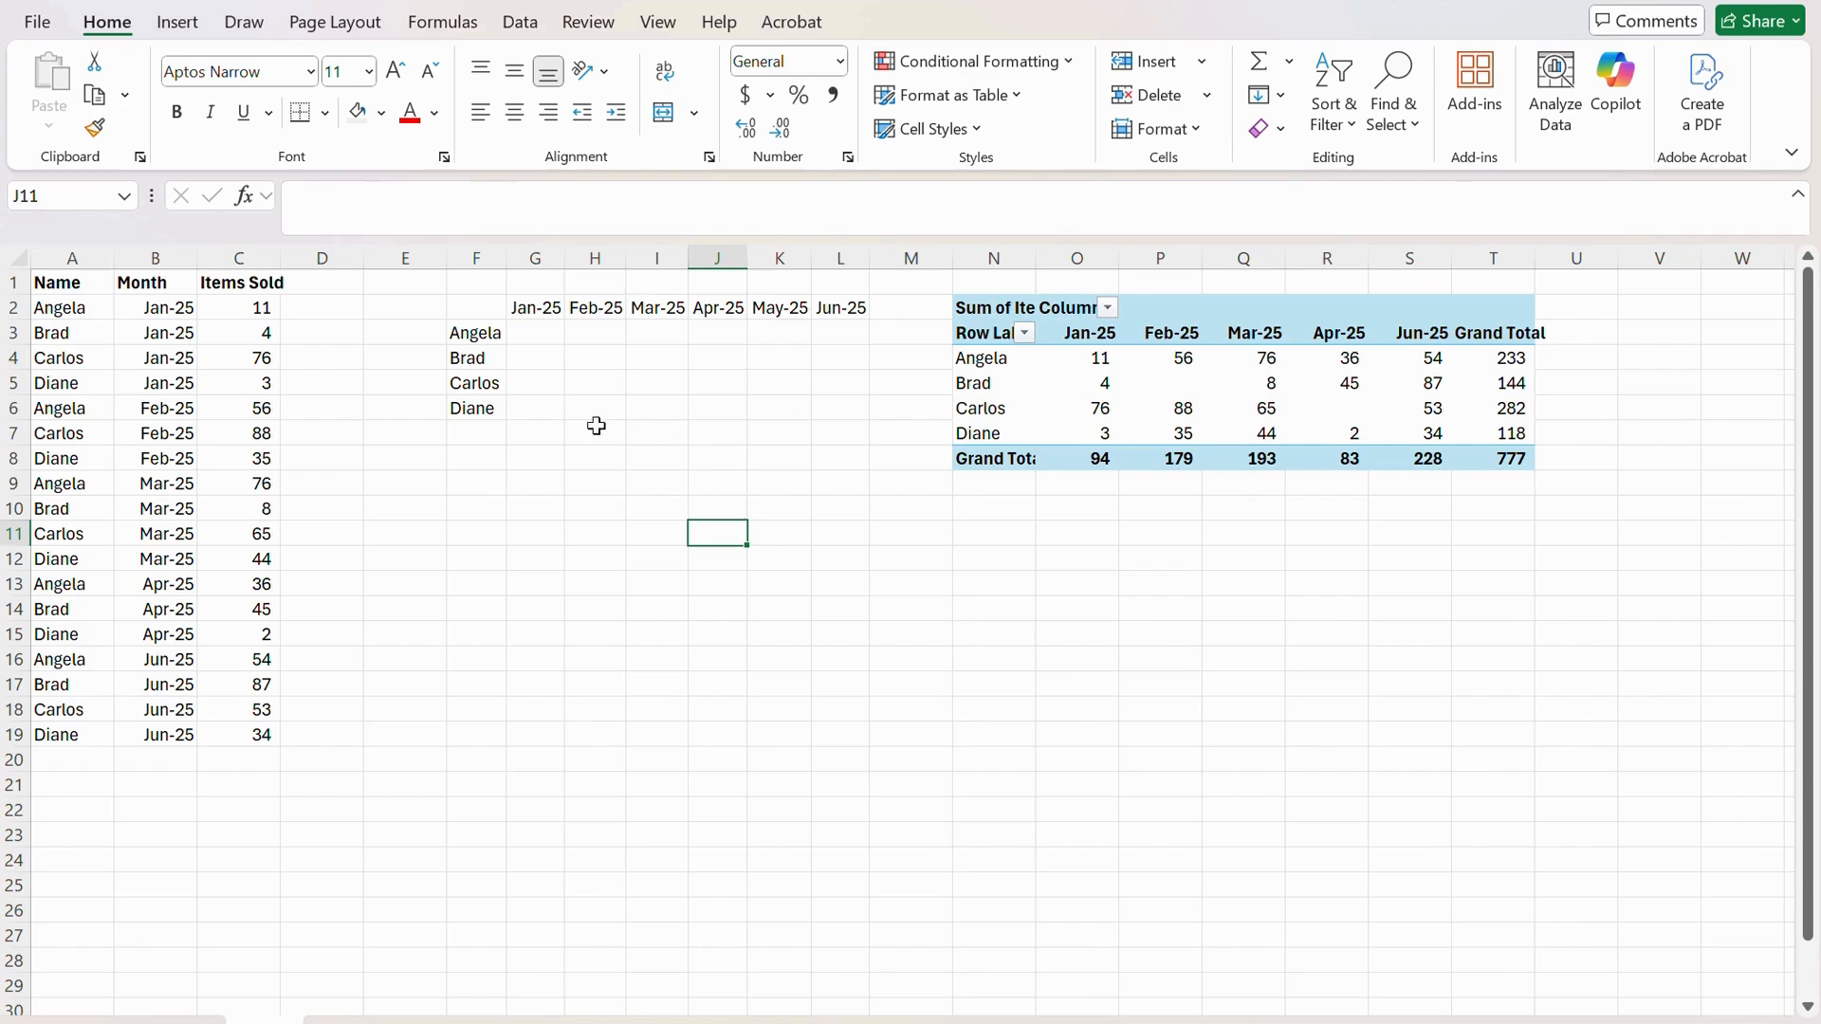
left_click(530, 334)
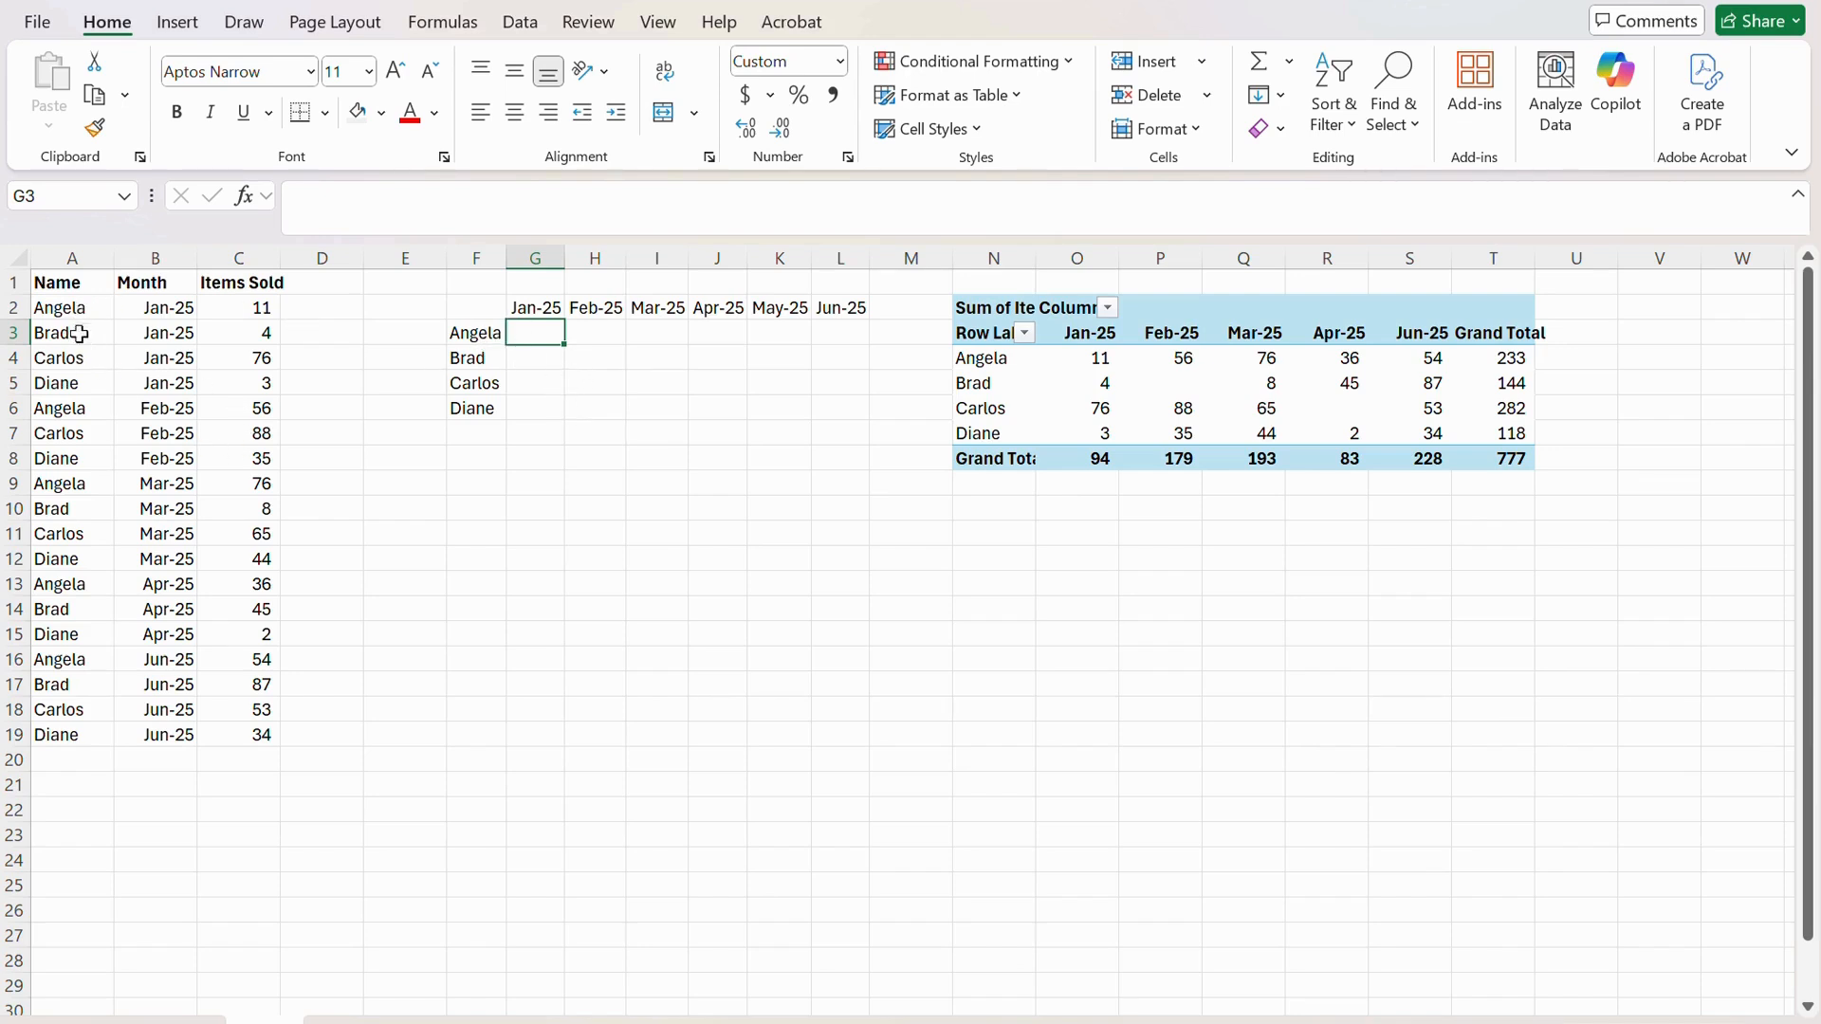
left_click(63, 306)
left_click(154, 307)
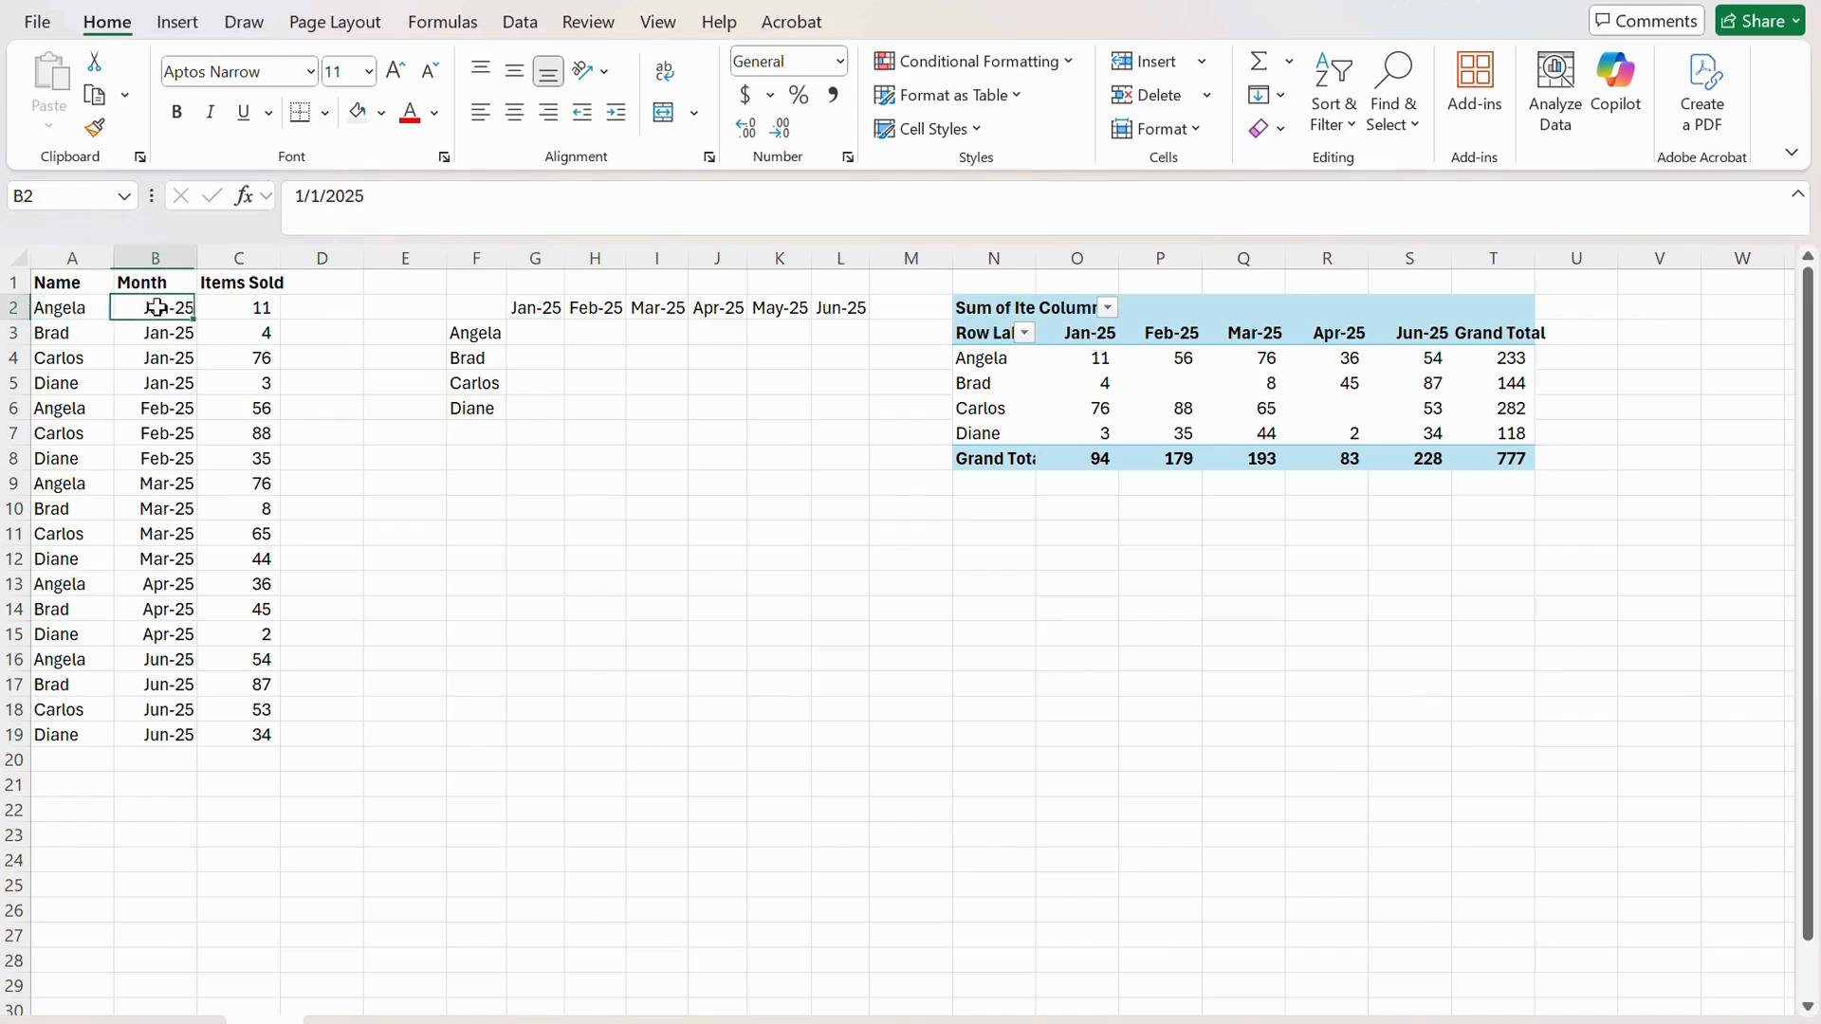
left_click(239, 309)
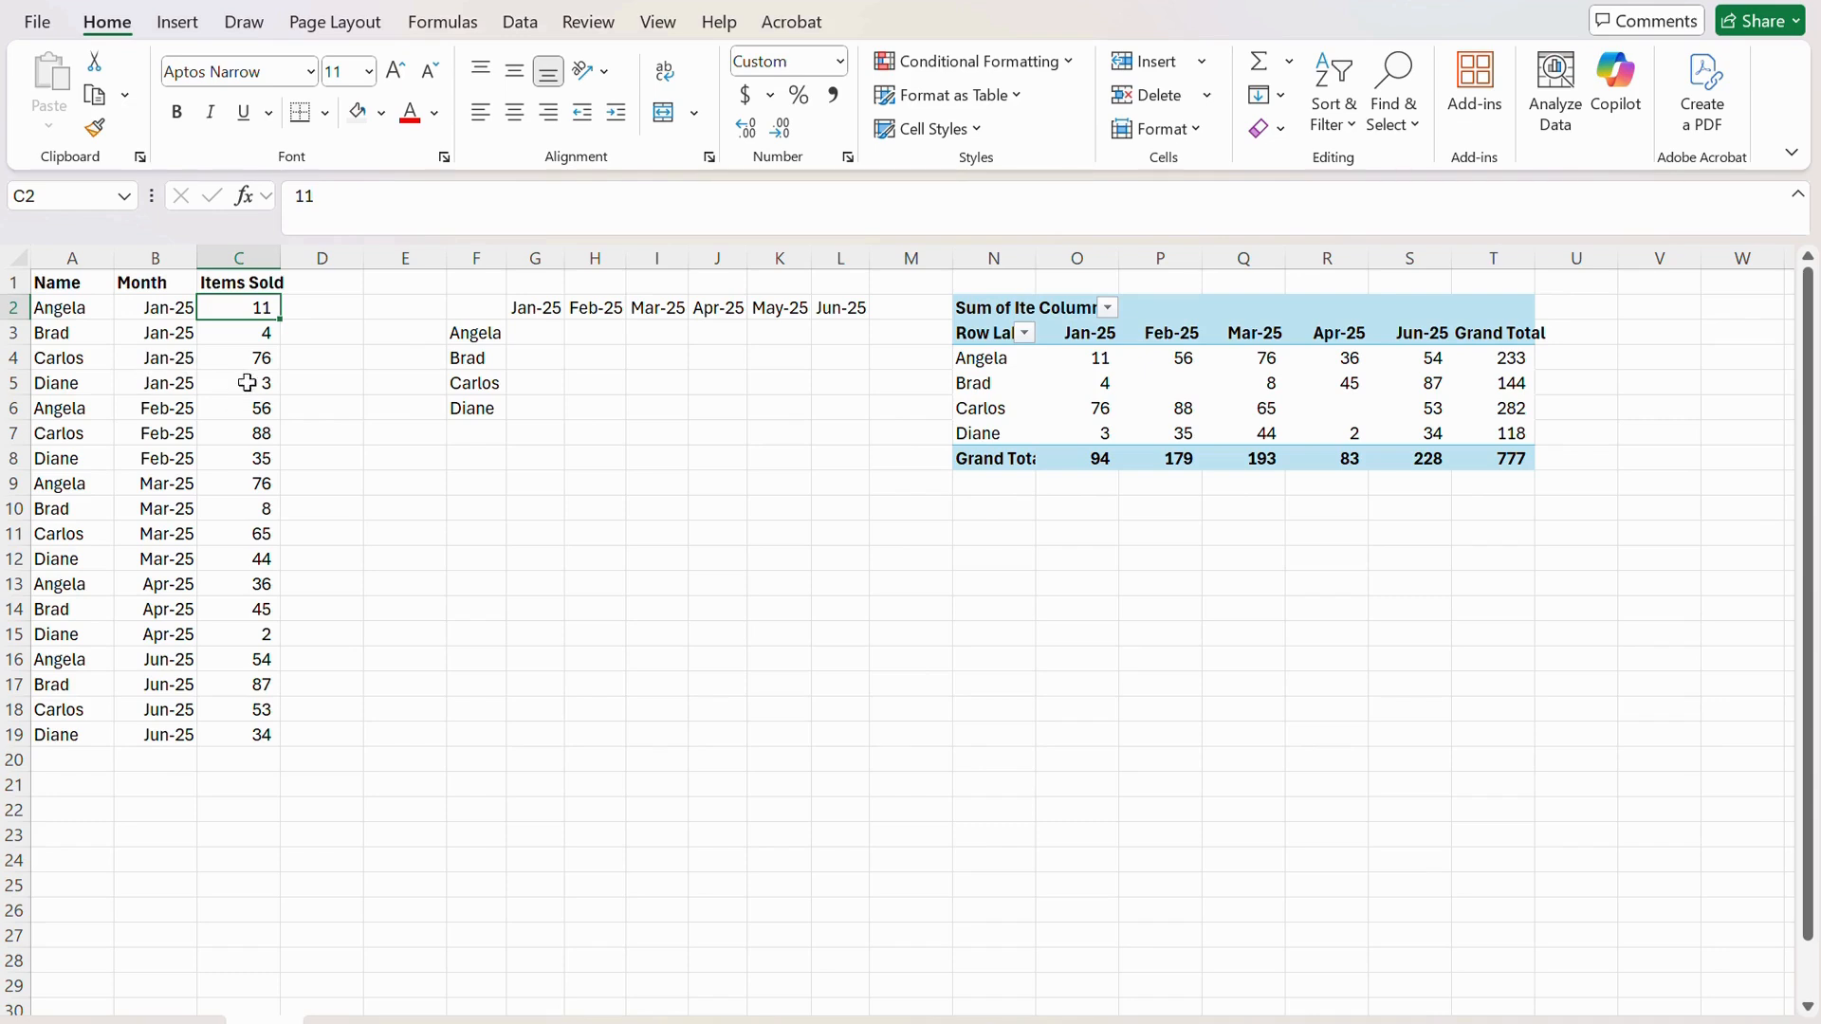
Start a SUMPRODUCT formula in G3 with the Items Sold column as the absolute first array, $C:$C
left_click(537, 335)
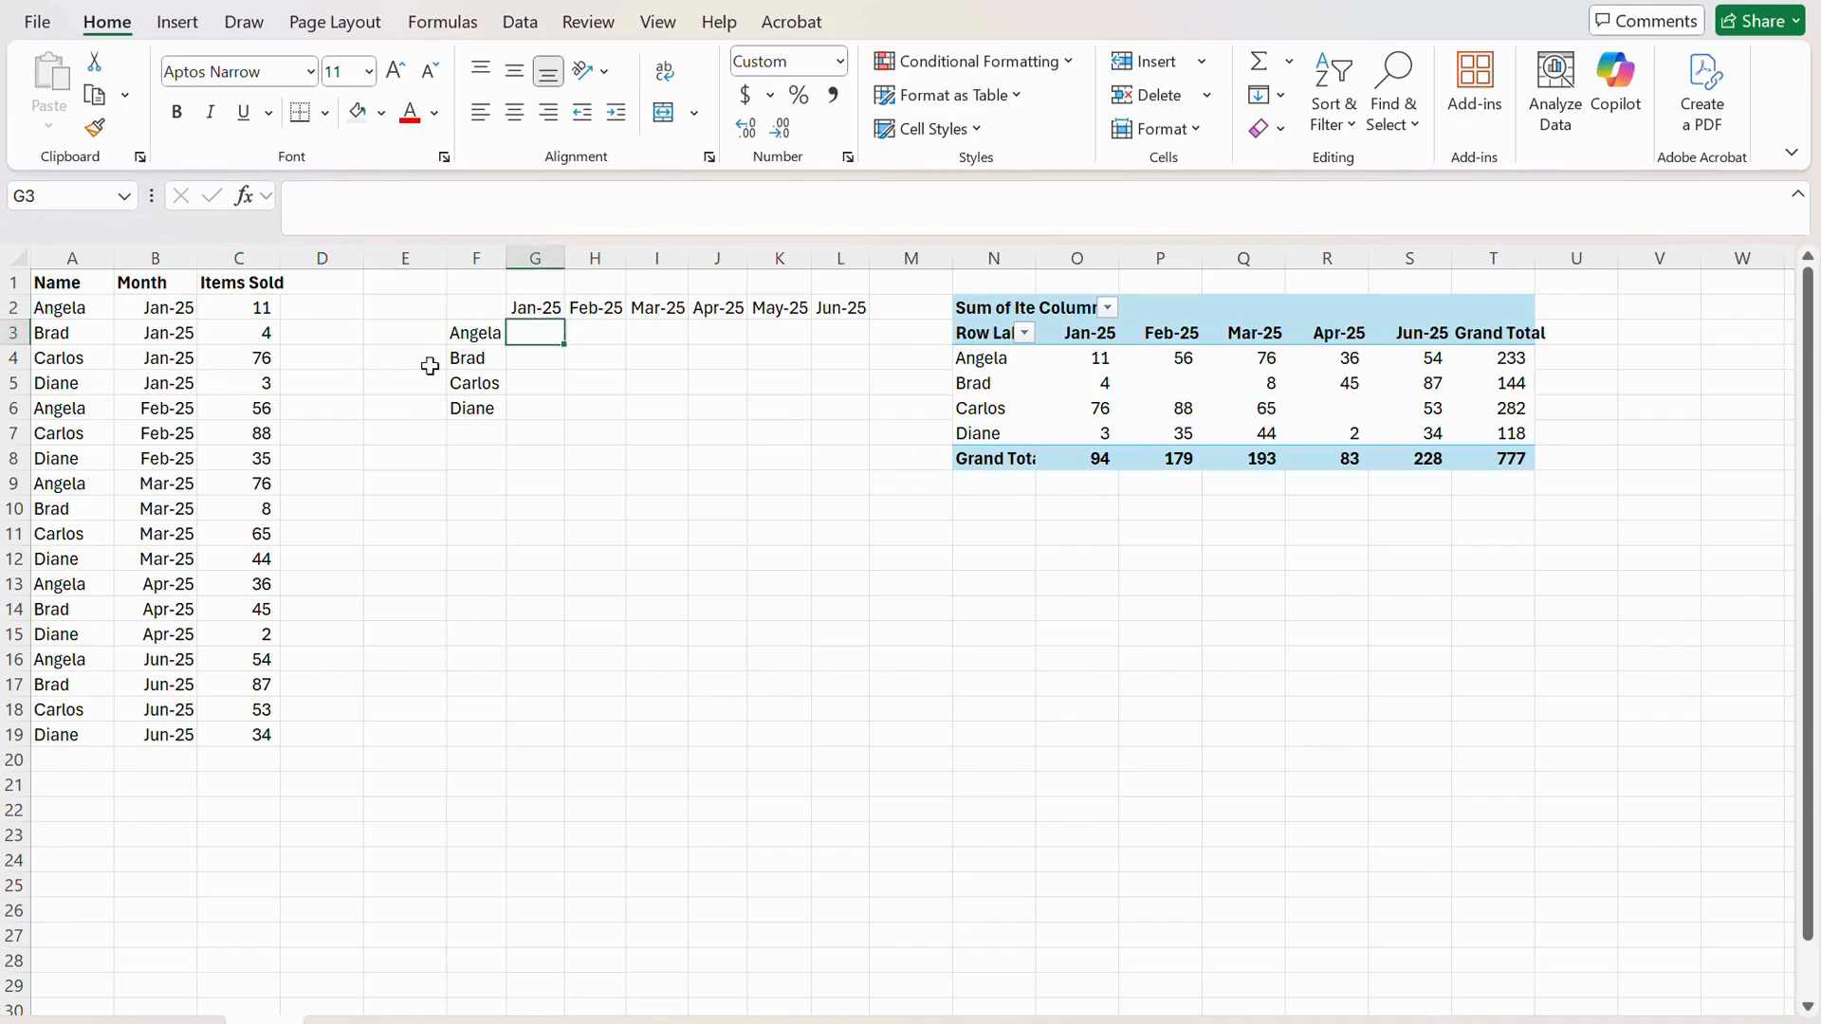
left_click(406, 220)
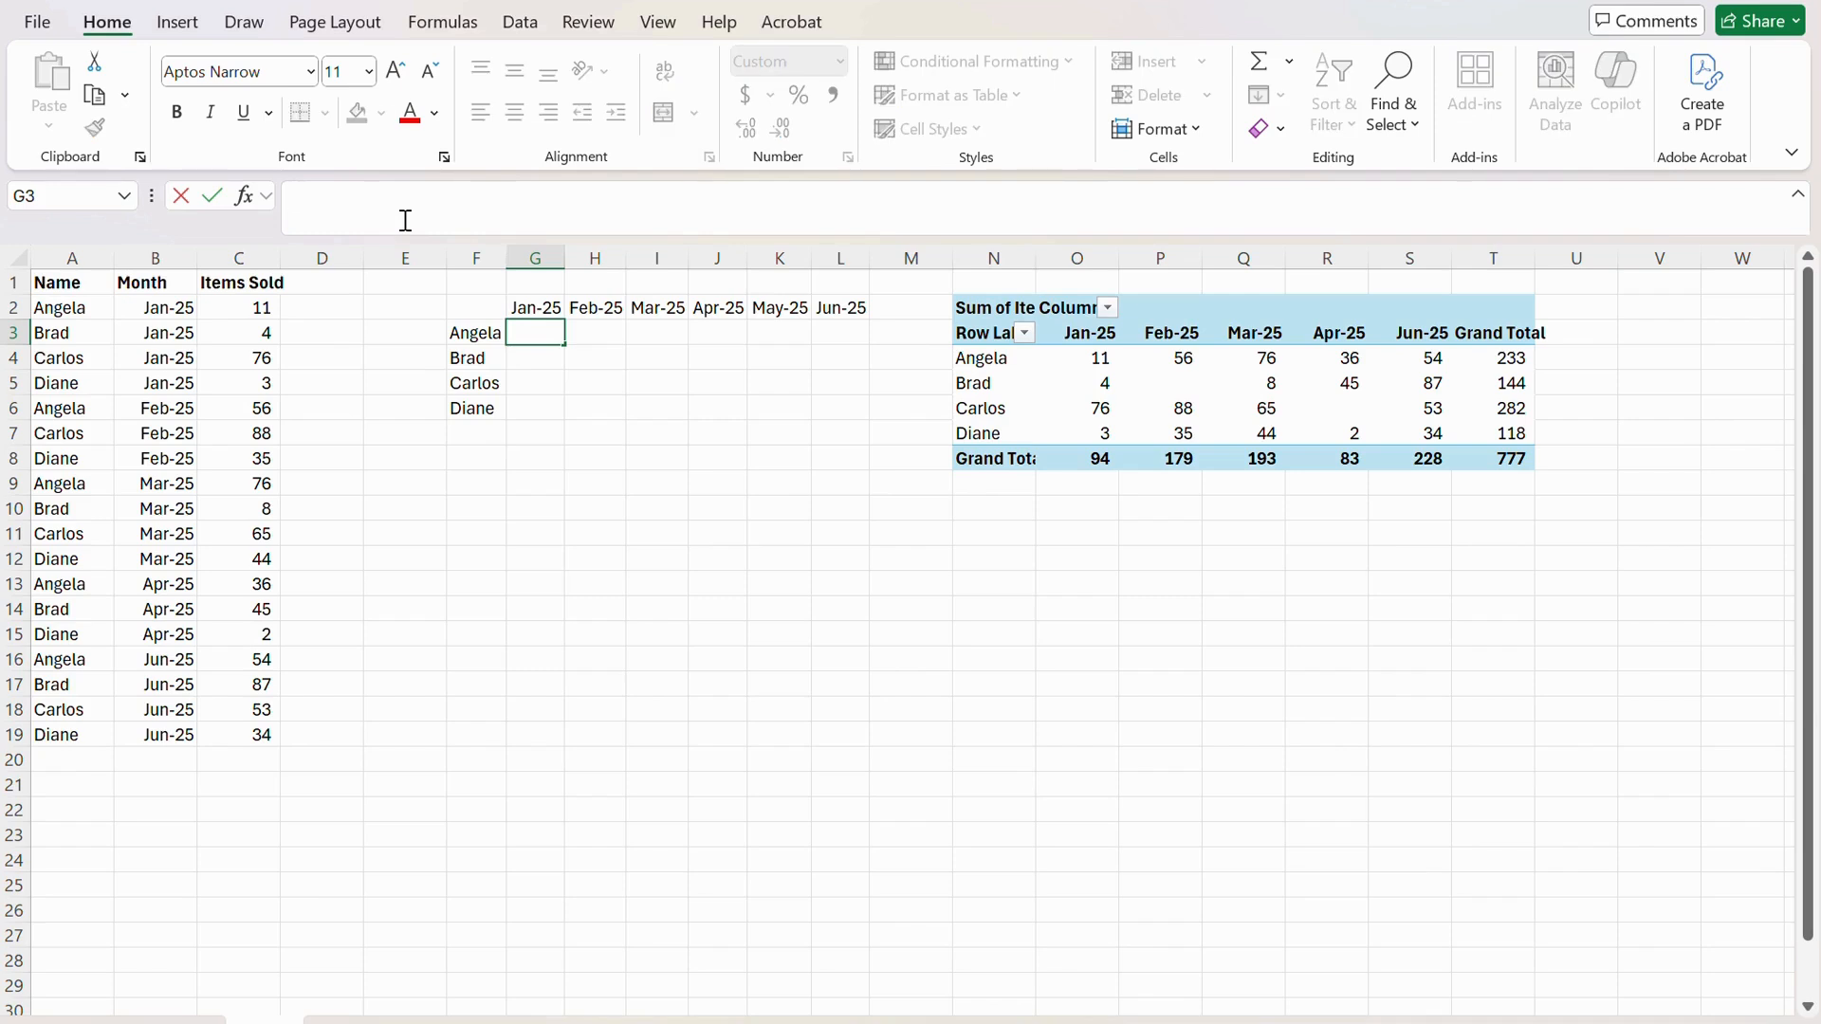
type("=sumpro")
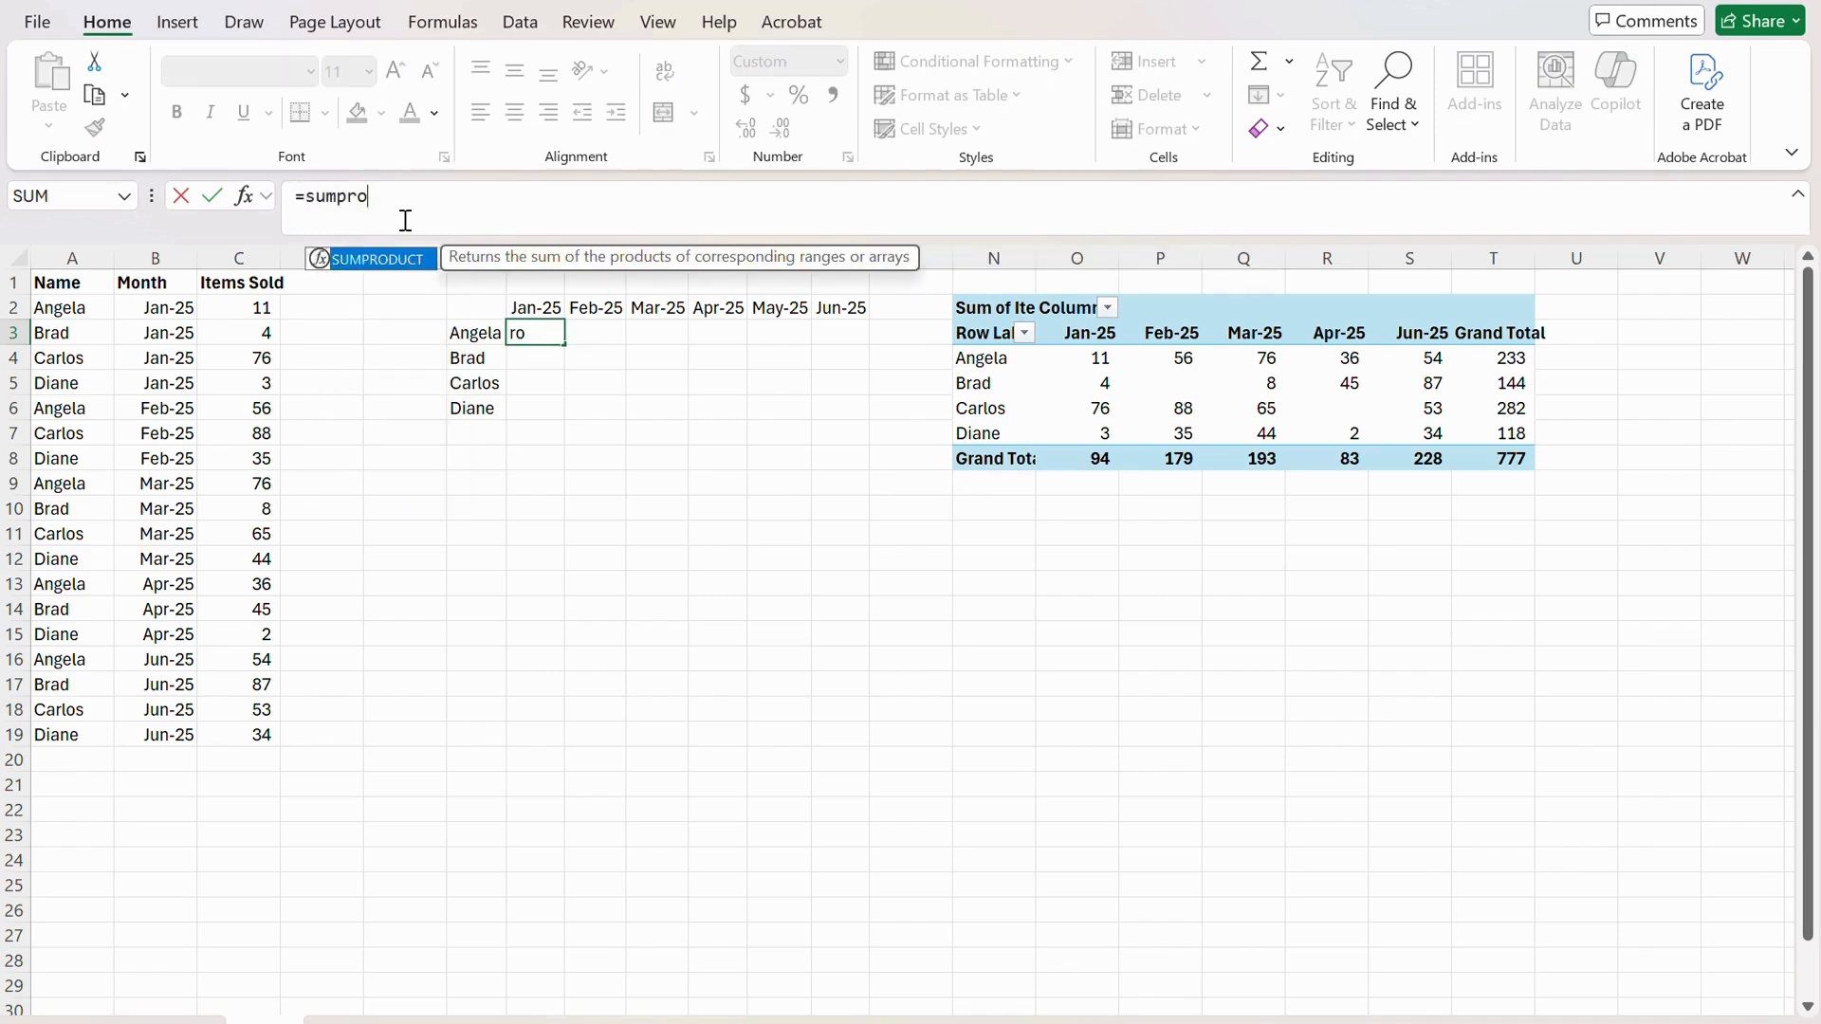
key("Tab")
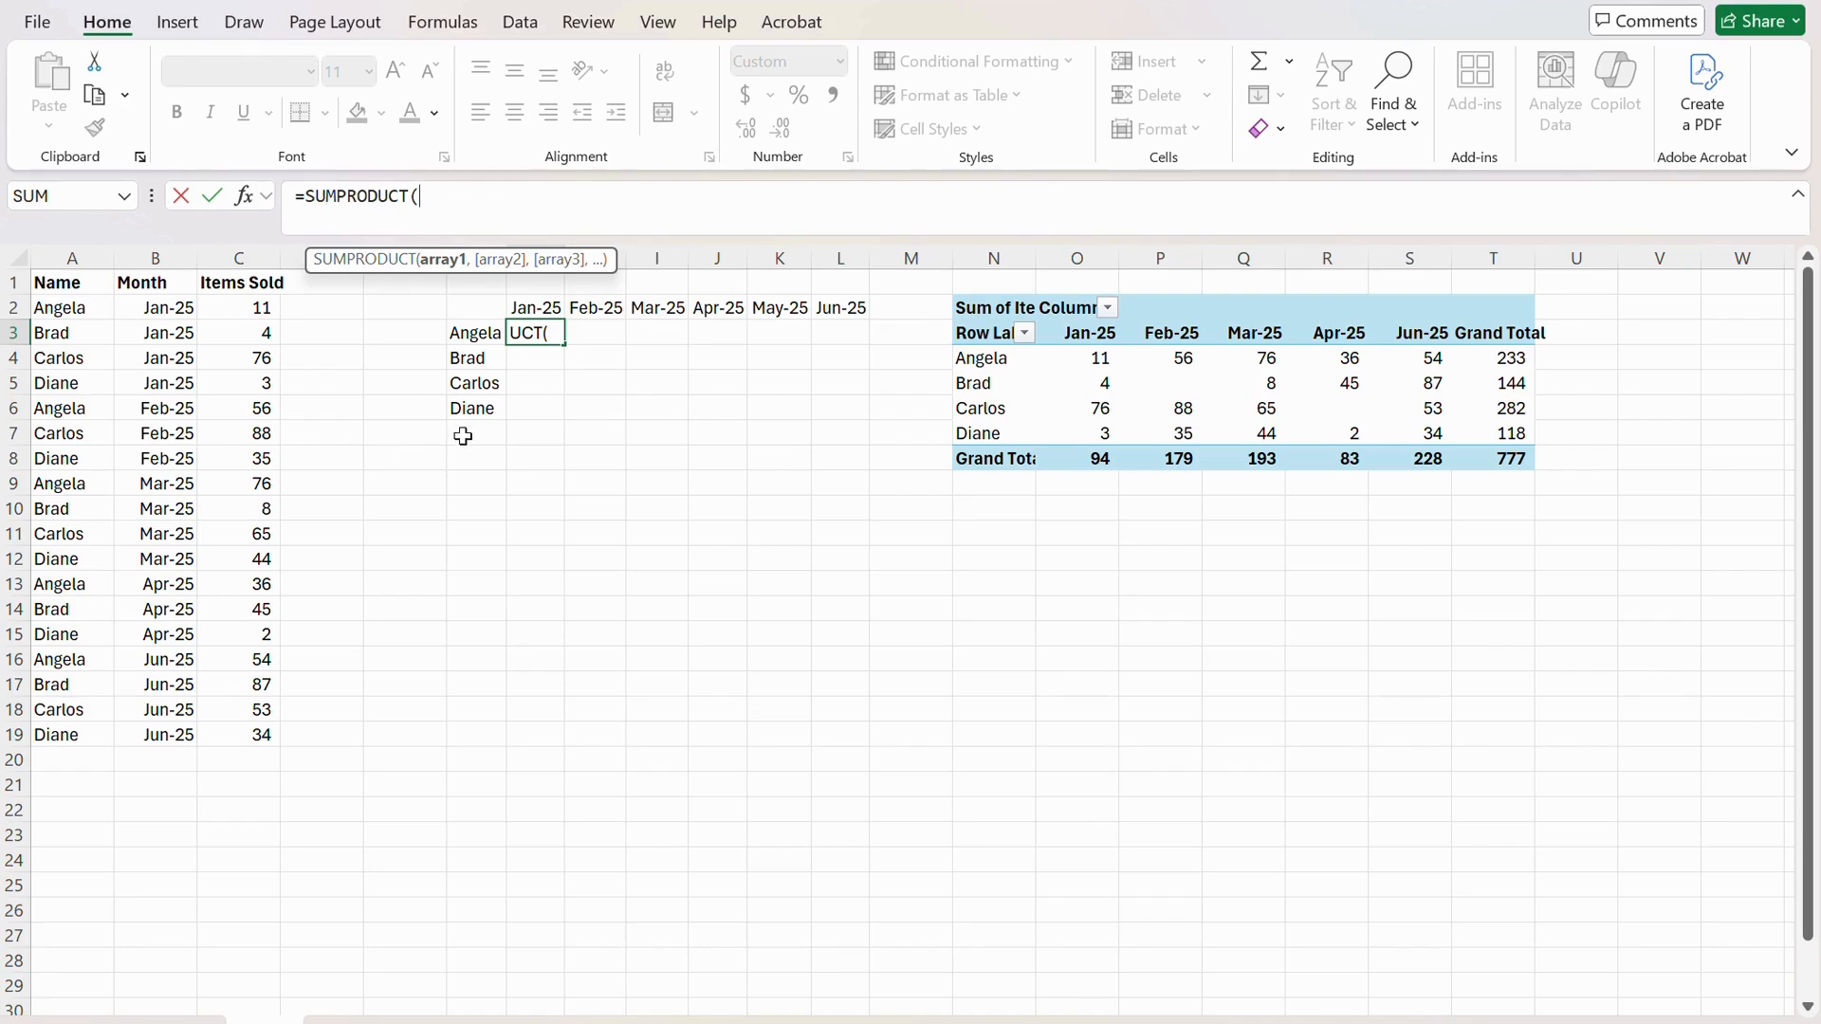
left_click(246, 248)
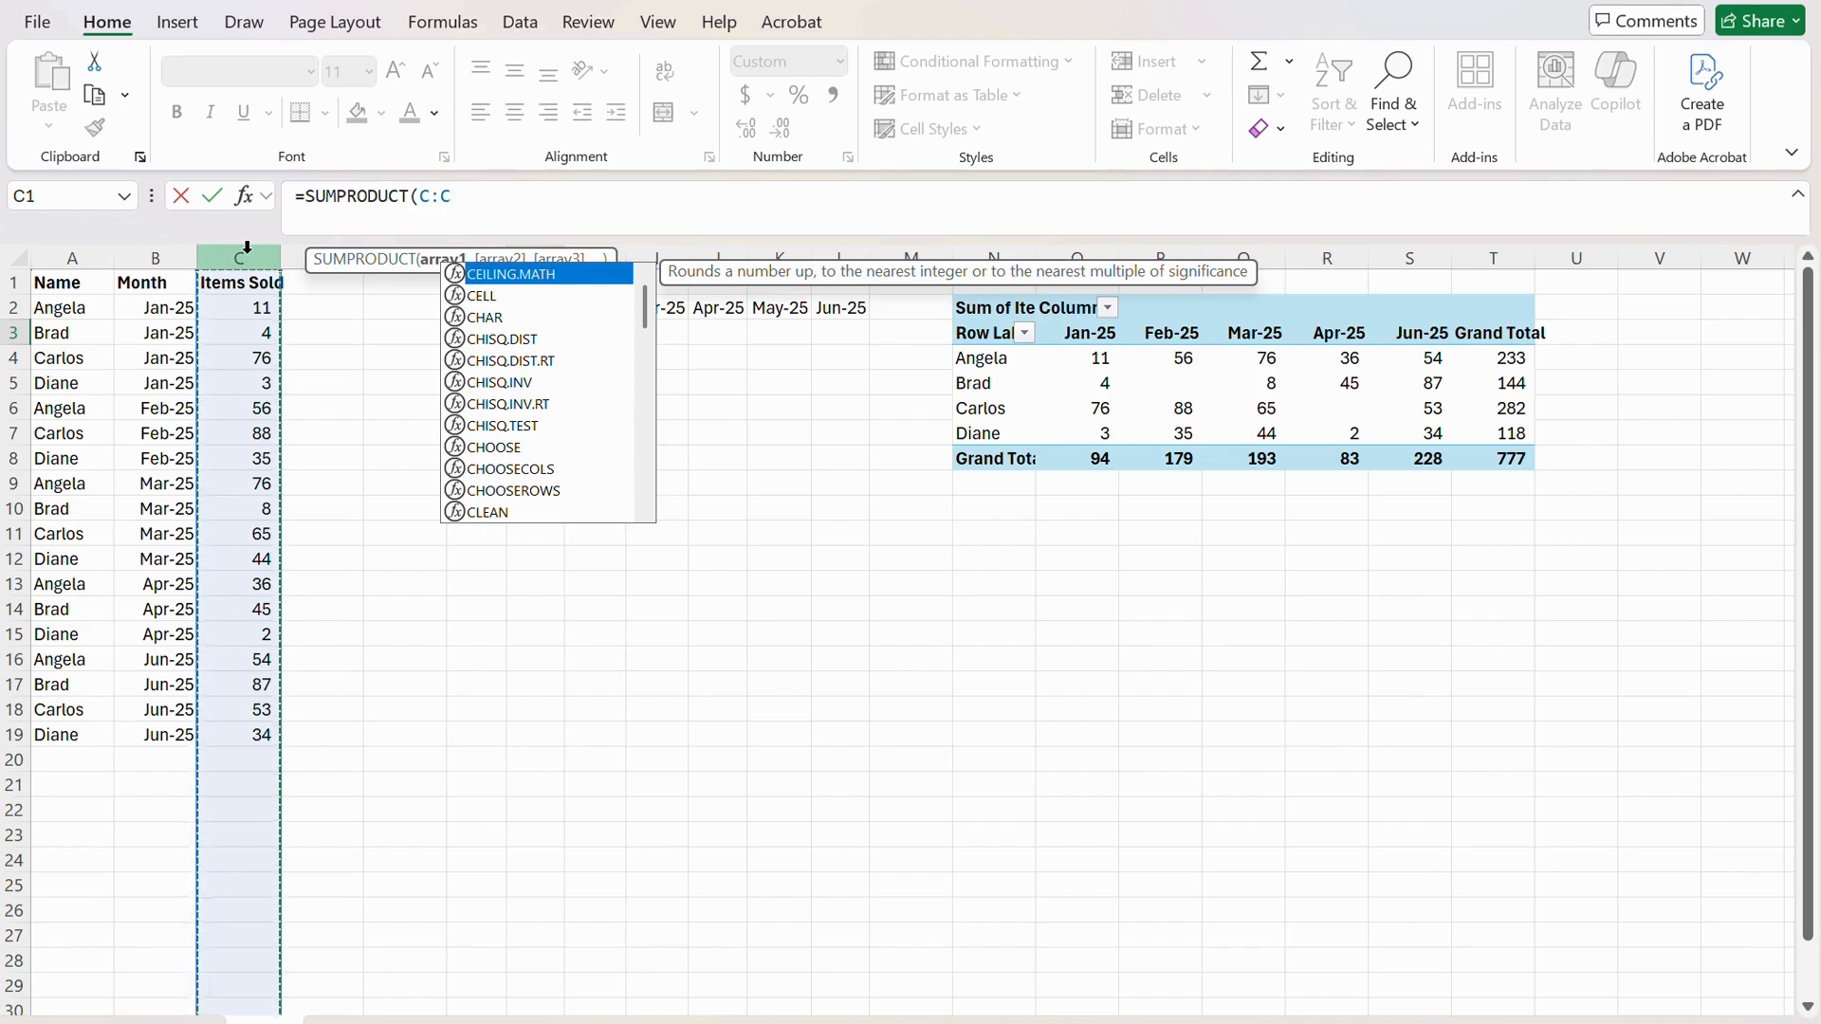
key("F4")
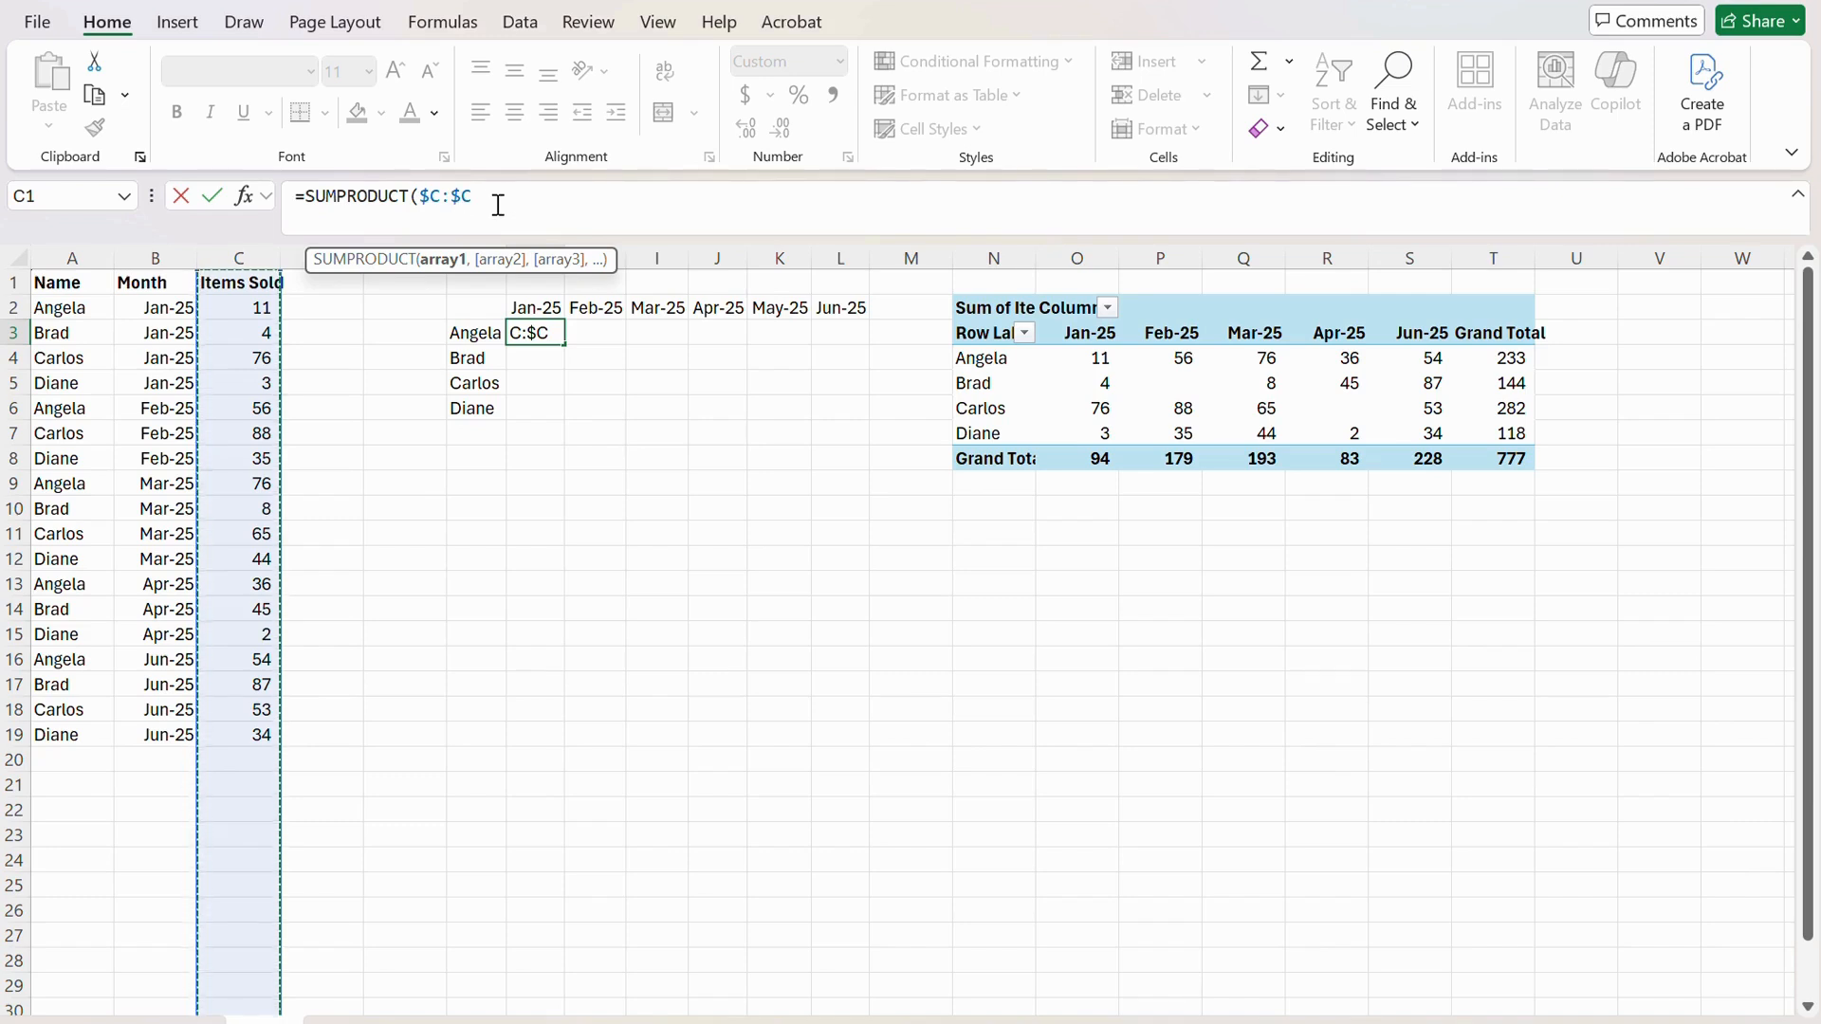
type(",")
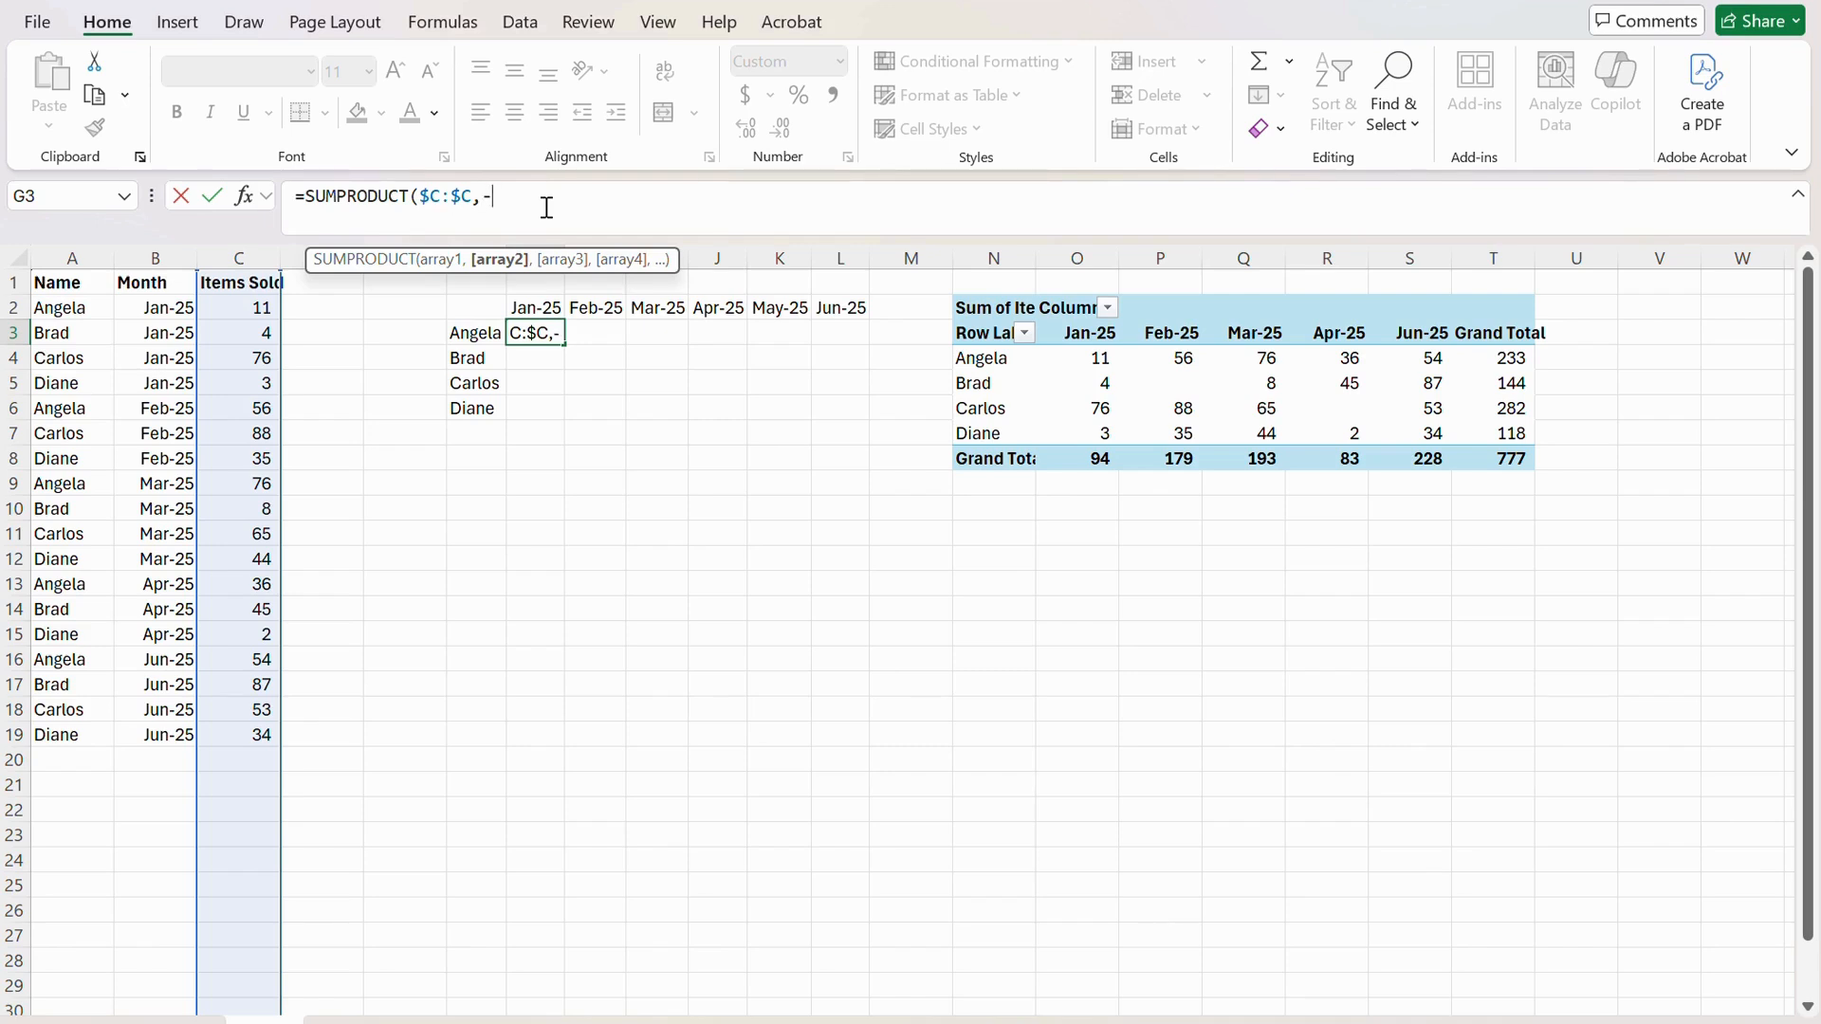
Add the Name column as the second SUMPRODUCT array in G3, negated and with absolute references, -($A:$A)
type("-")
key("BackSpace")
type("(")
left_click(76, 254)
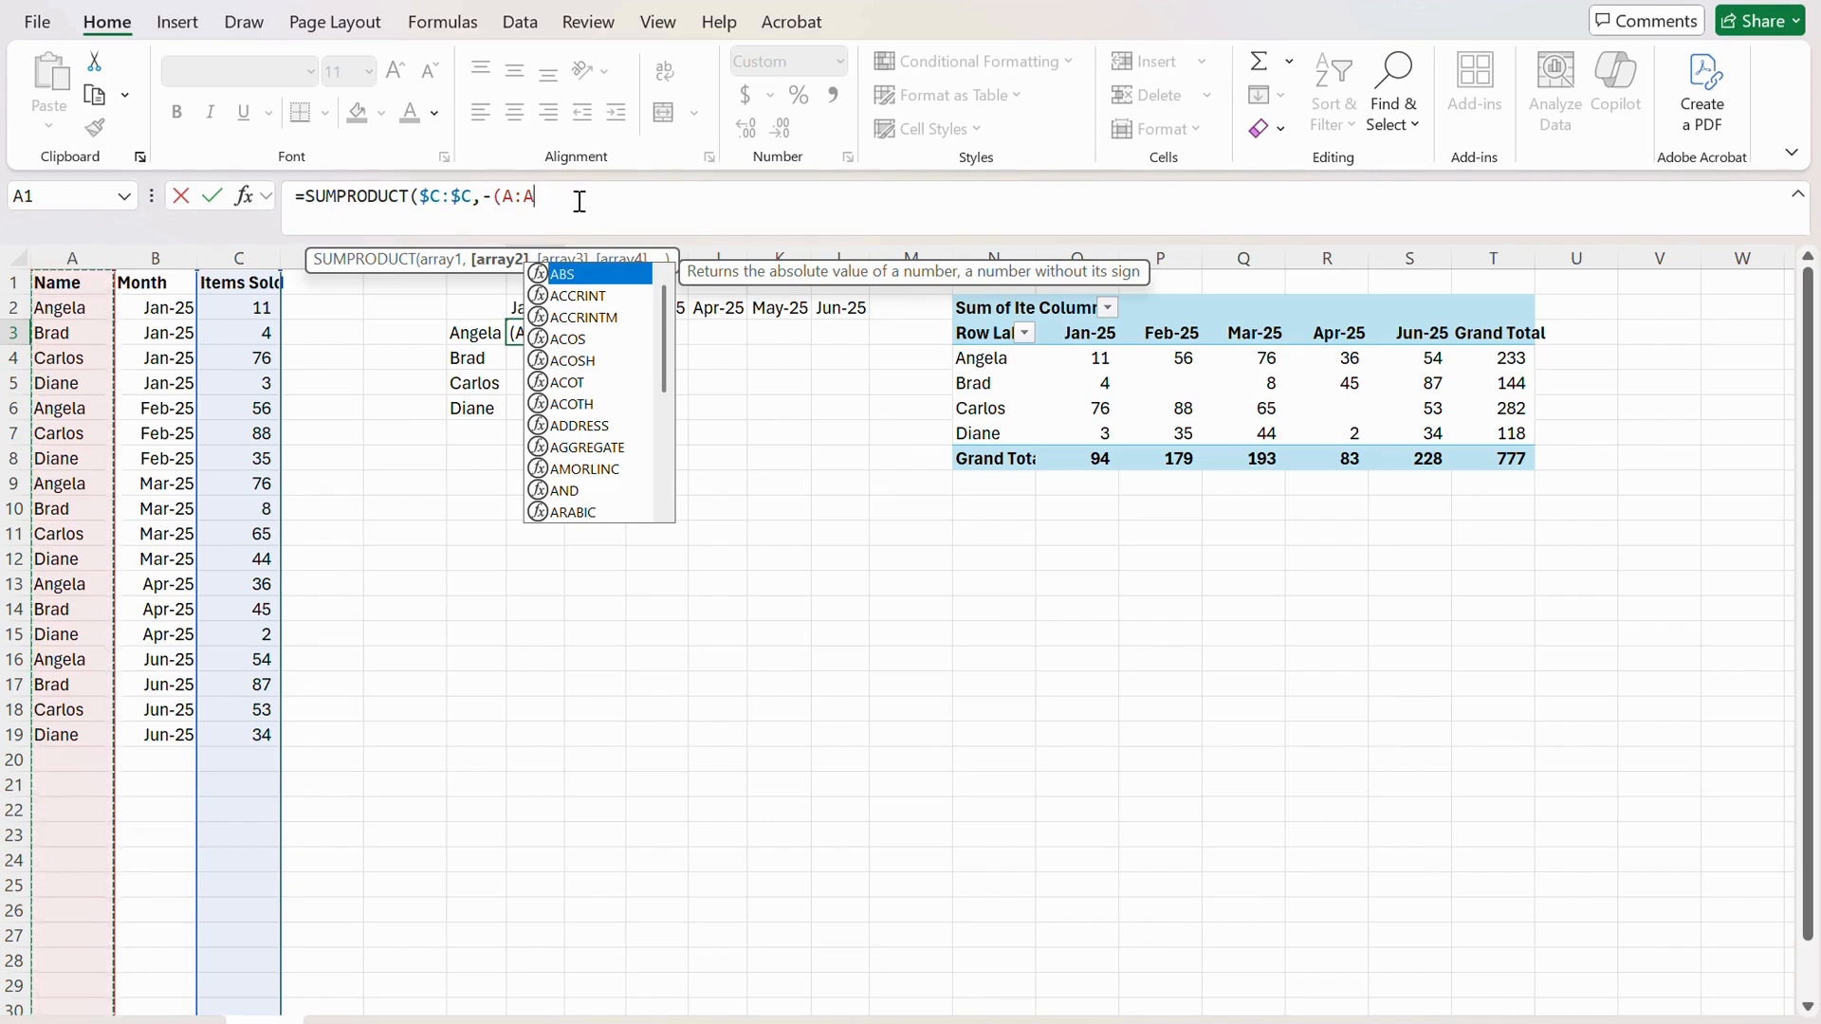
type(")")
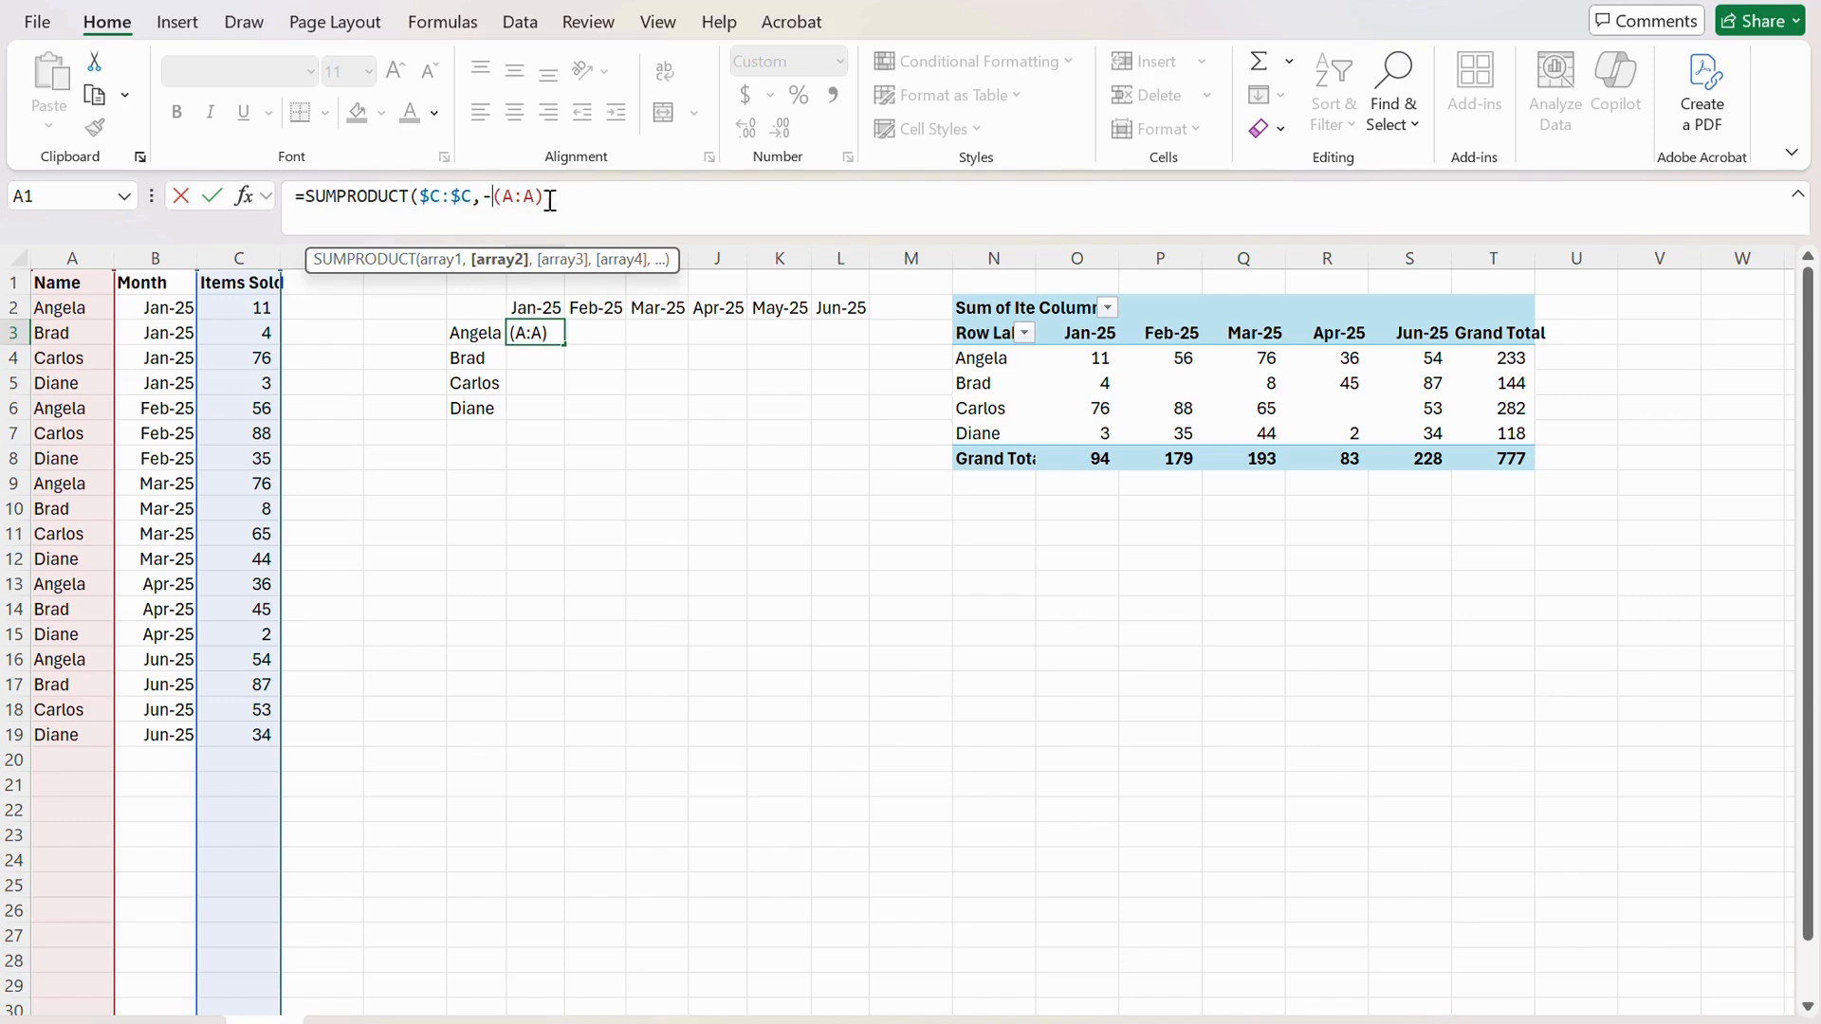
key("Left")
key("Left")
key("Left")
key("Left")
key("Left")
key("shift+Left")
key("shift+Left")
key("shift+Left")
key("F4")
Compare the Name column with $F3 and complete the formula as =SUMPRODUCT($C:$C,-($A:$A=$F3))
type("=")
left_click(476, 332)
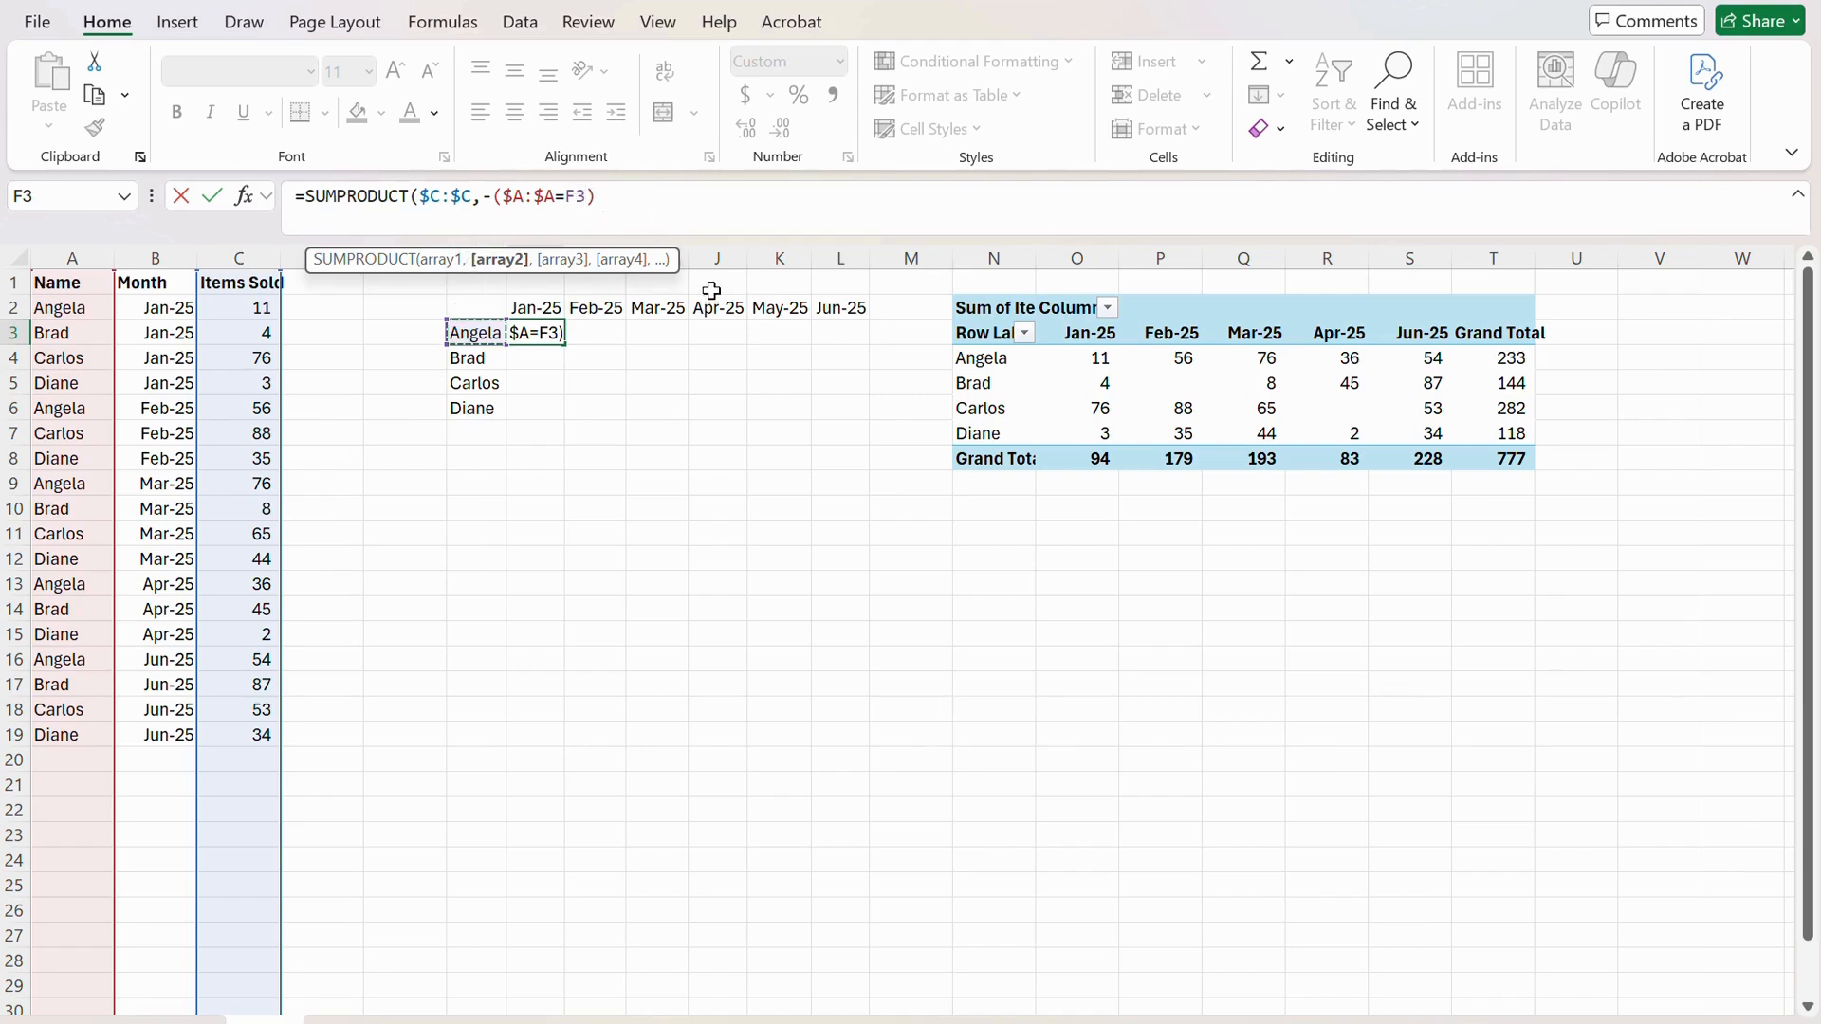
key("F4")
key("F4")
key("F4")
left_click(632, 200)
type(")")
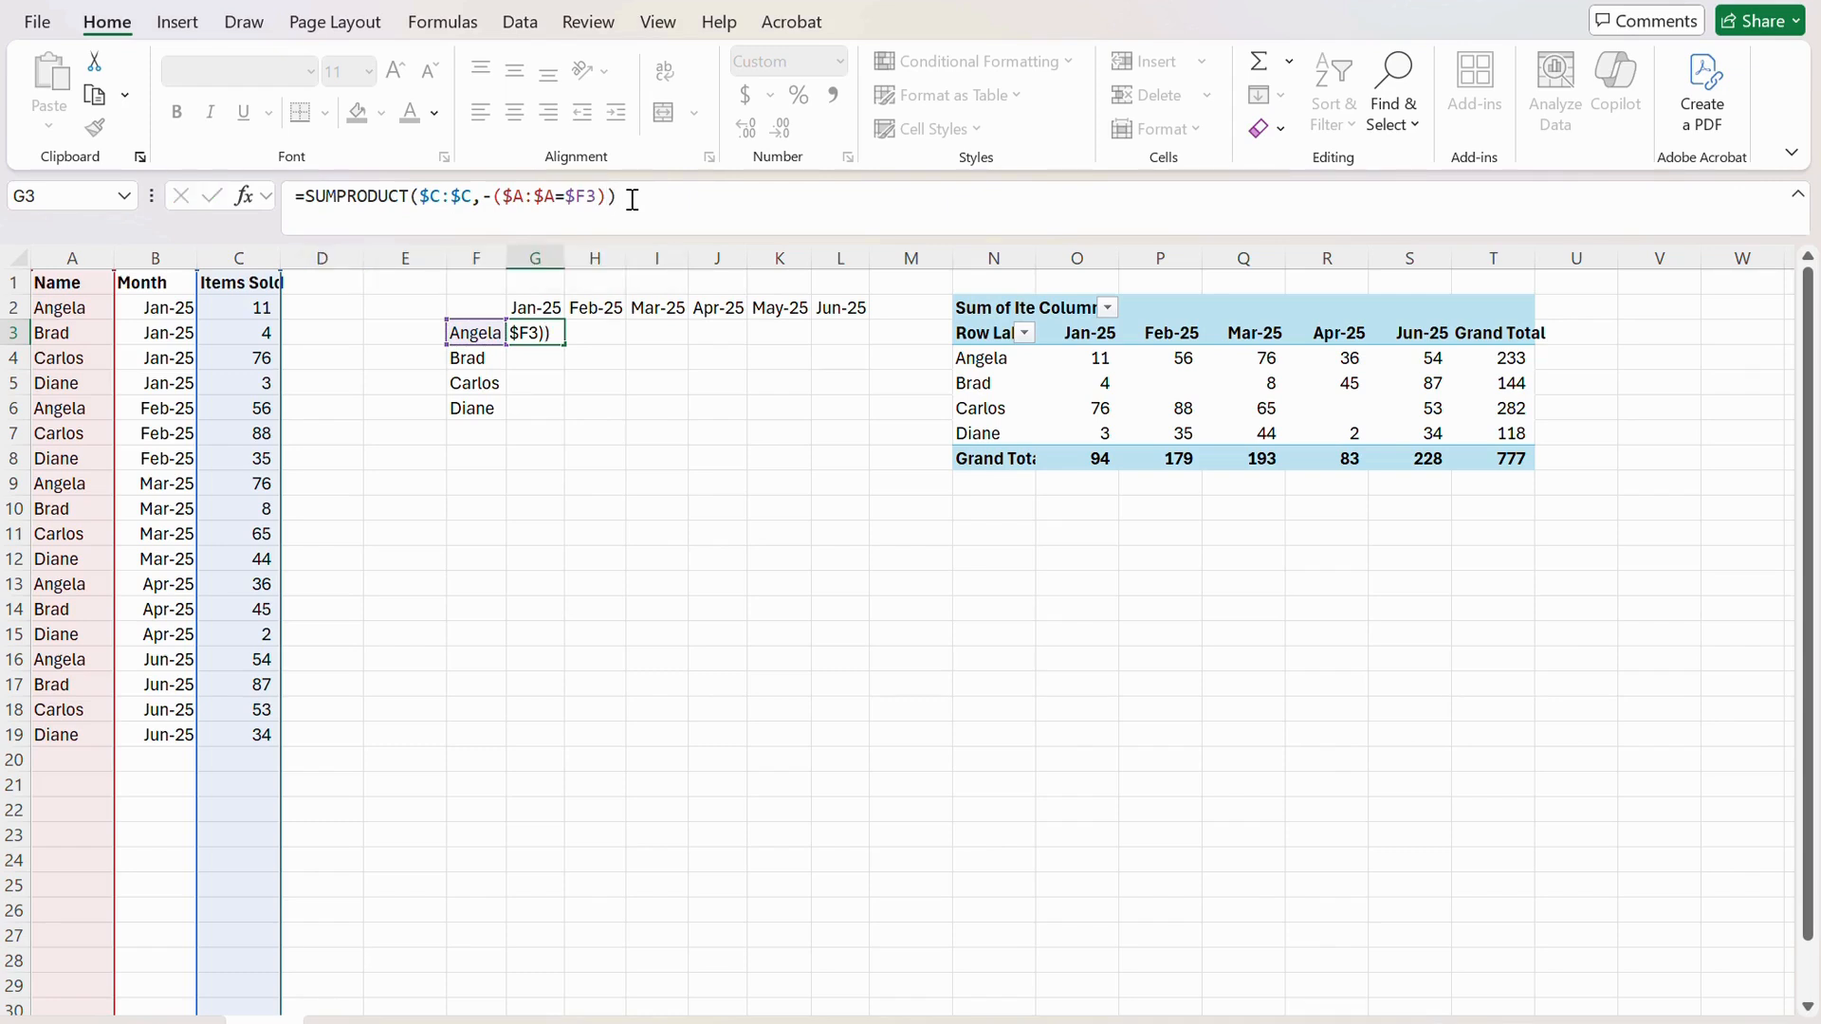
key("Return")
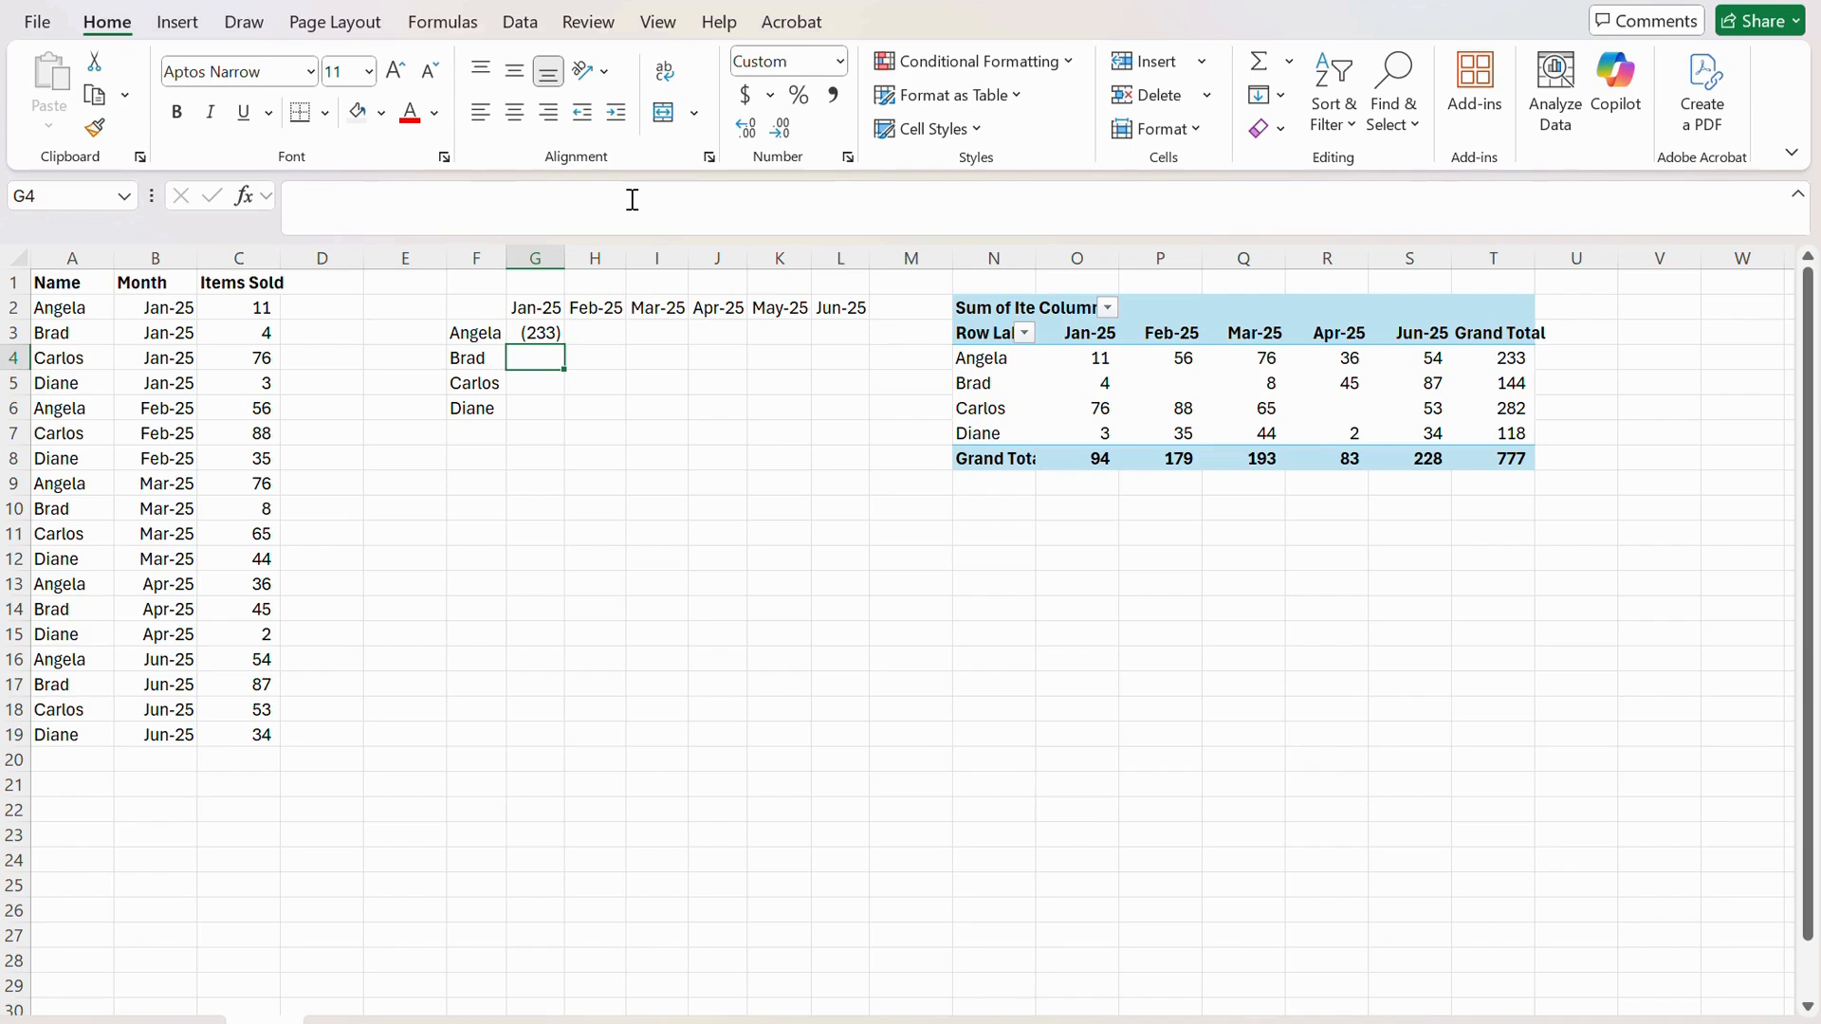
Change the single minus before the name condition in G3 to a double negative, --($A:$A=$F3)
key("Up")
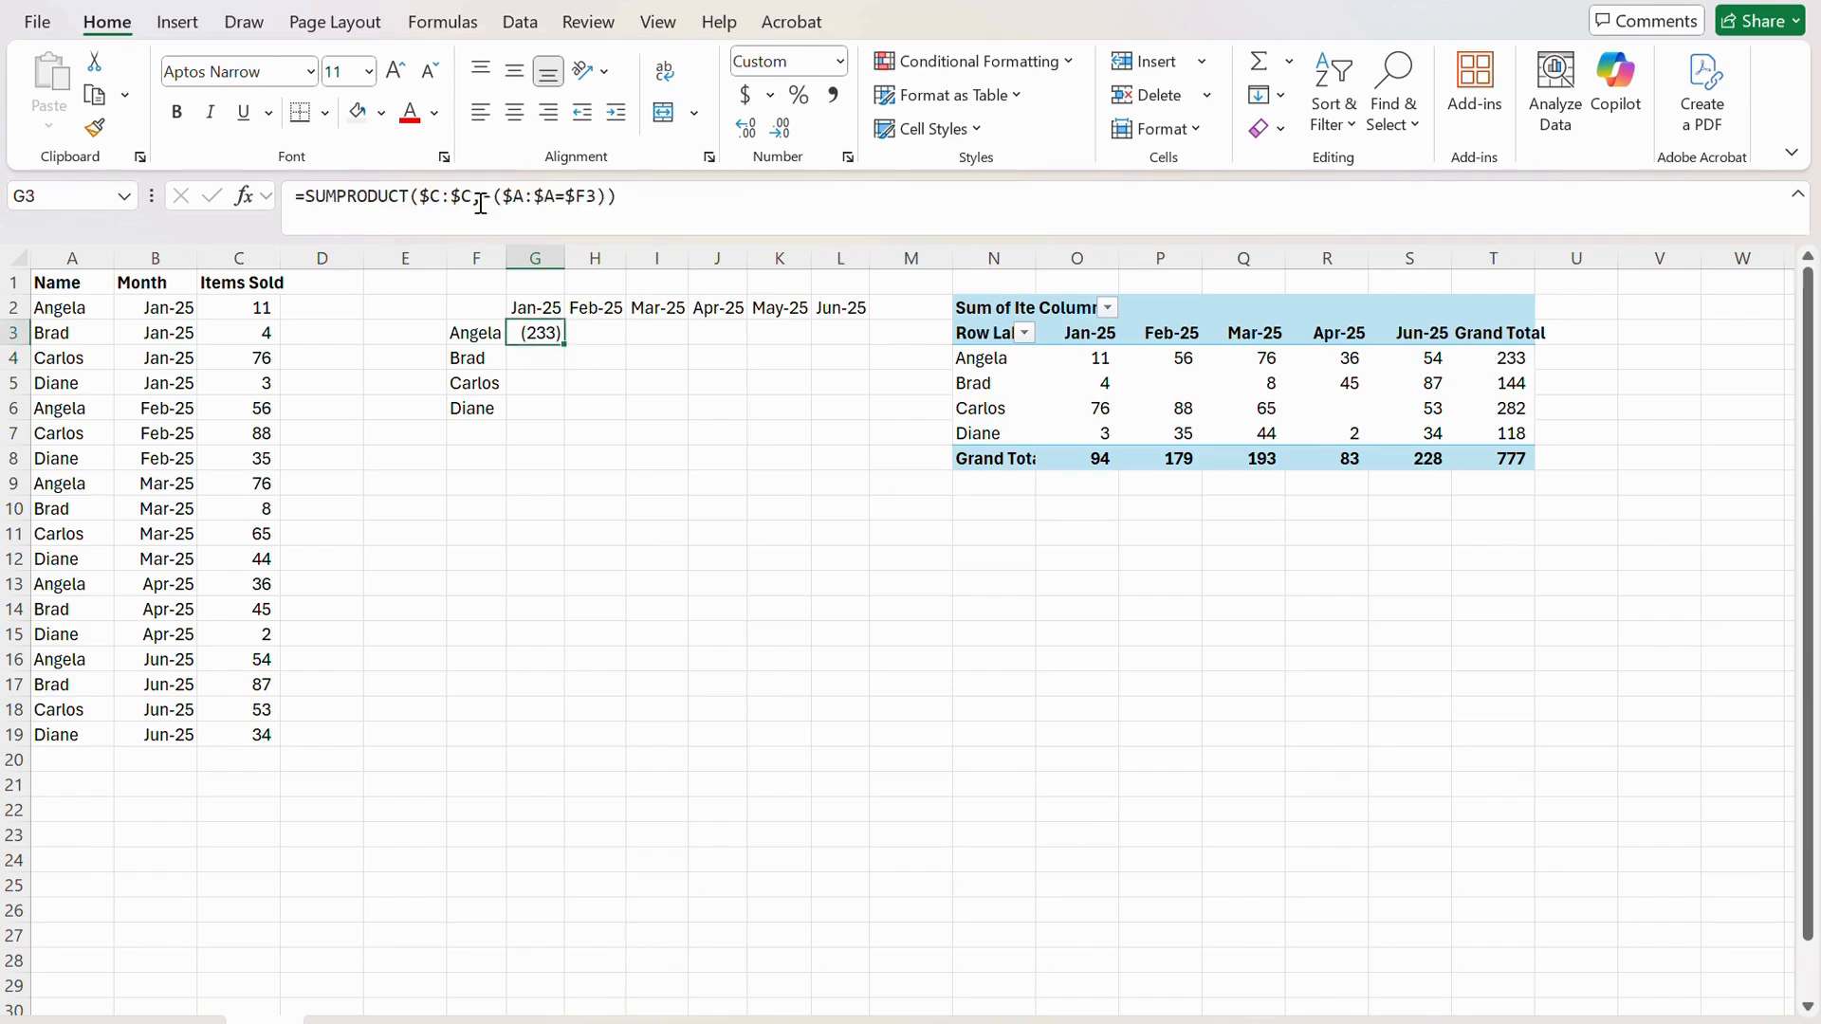
left_click(481, 203)
key("BackSpace")
type(",--")
key("Return")
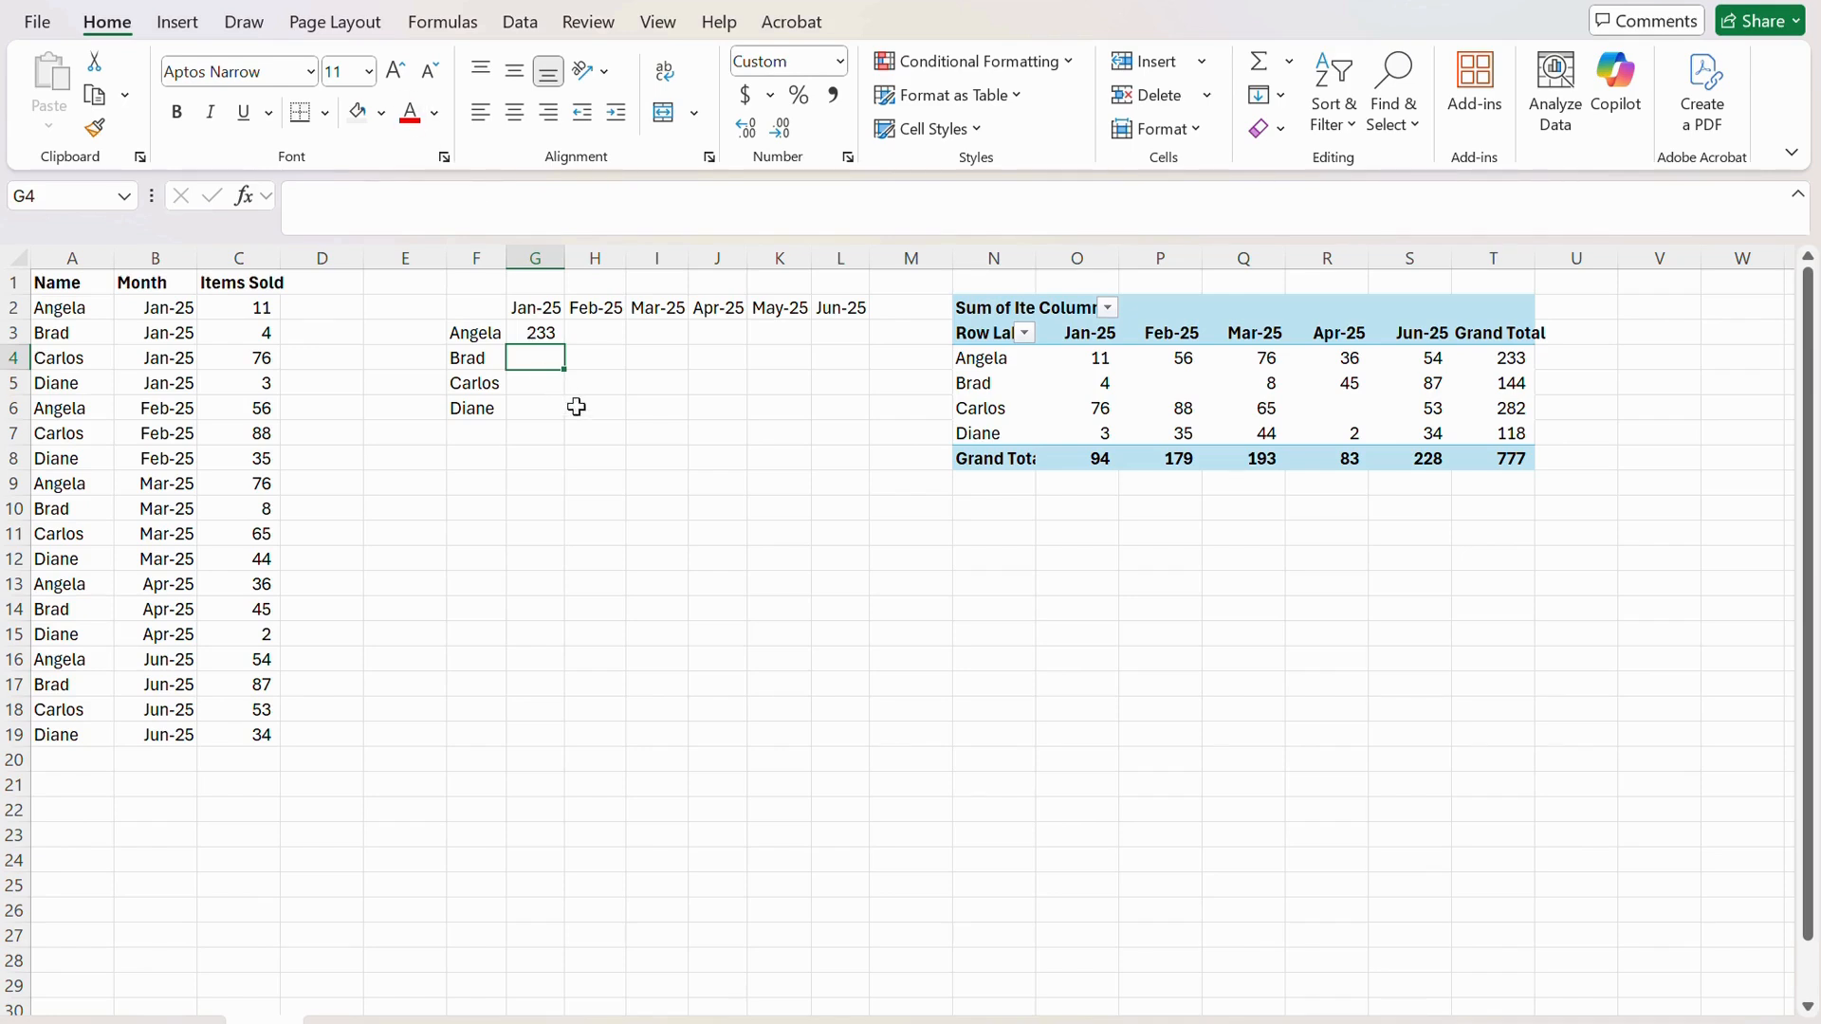
Start a third, double-negated array in the G3 formula using the absolute Month column, --($B:$B
left_click(537, 336)
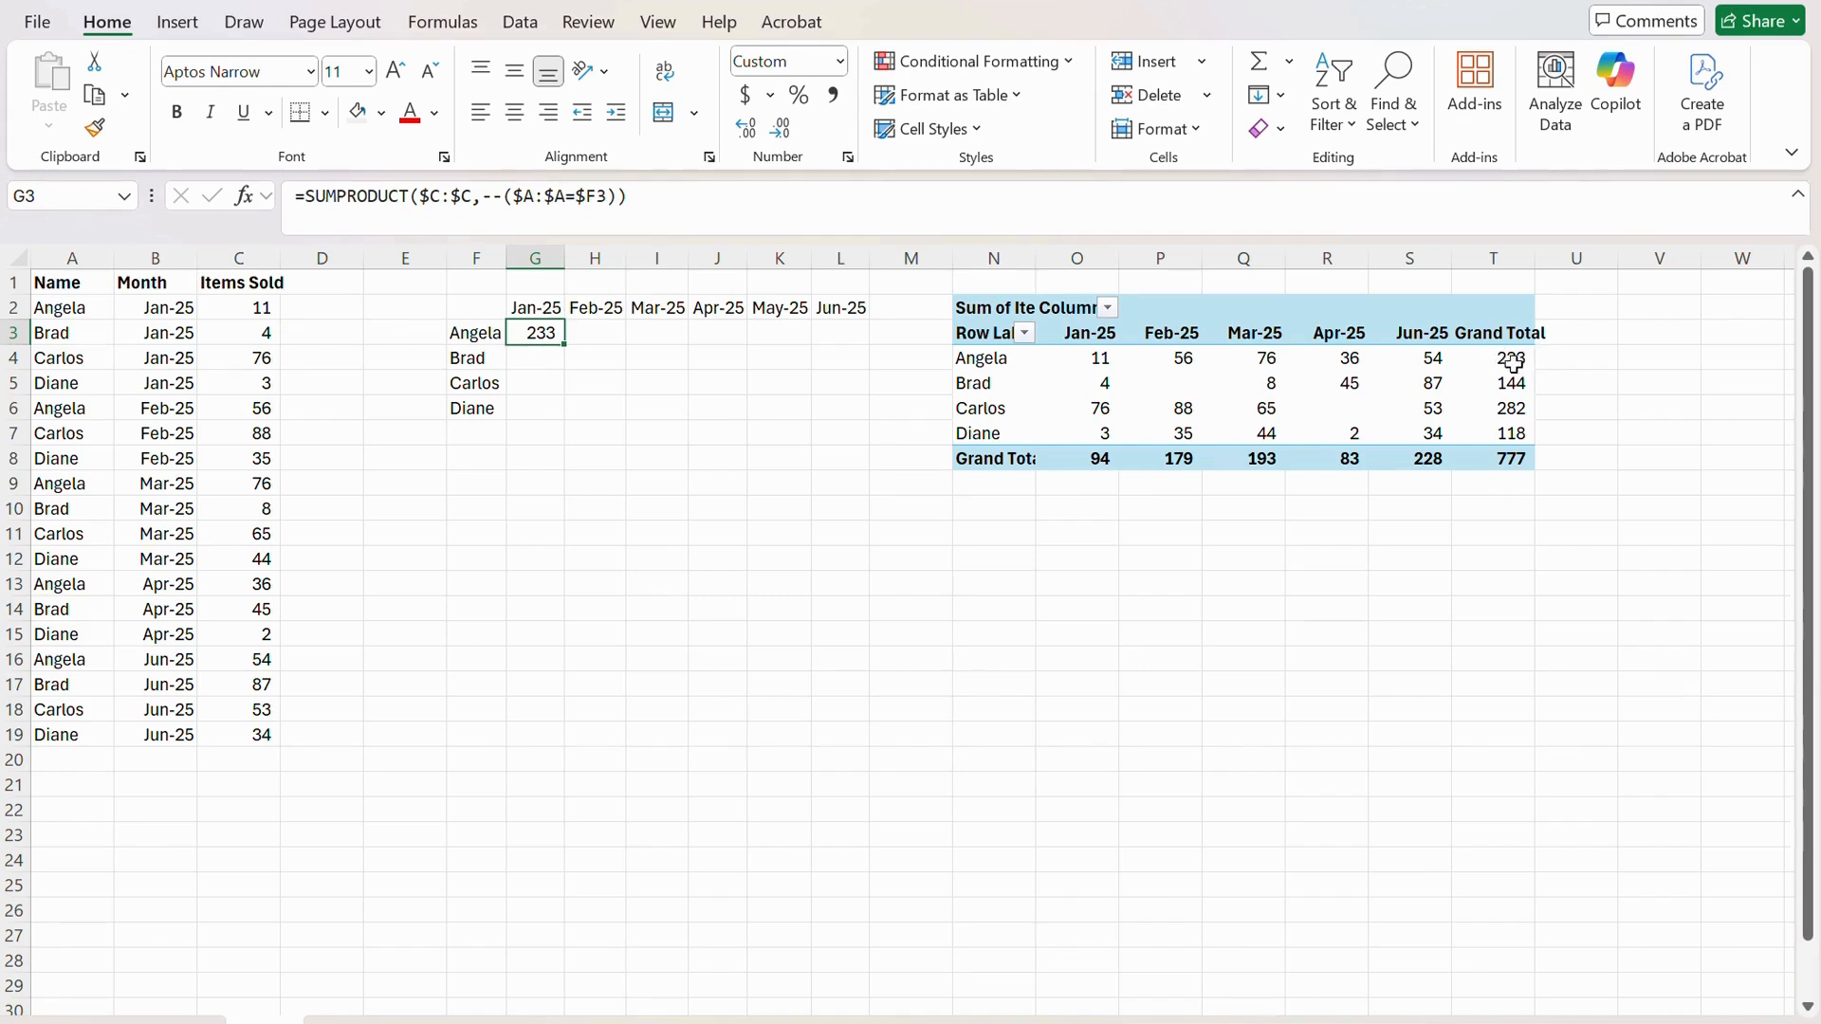
mouse_move(1524, 359)
left_click(617, 195)
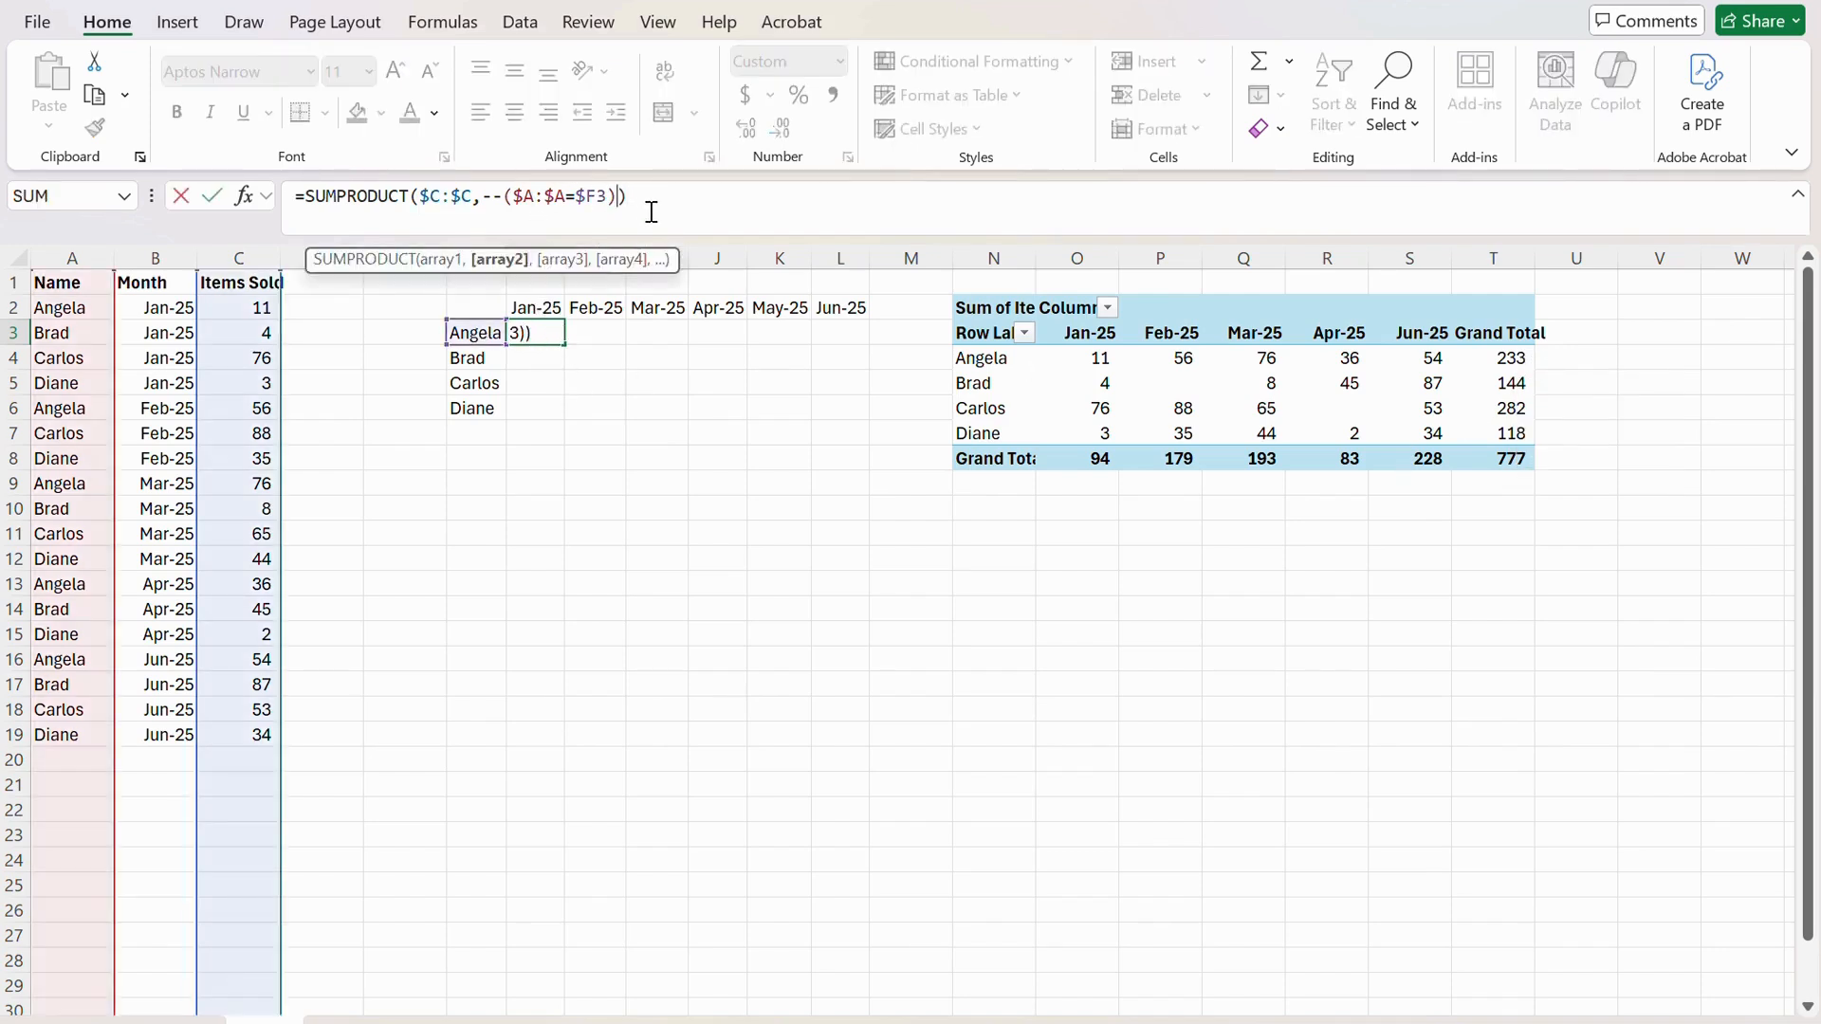
type(",")
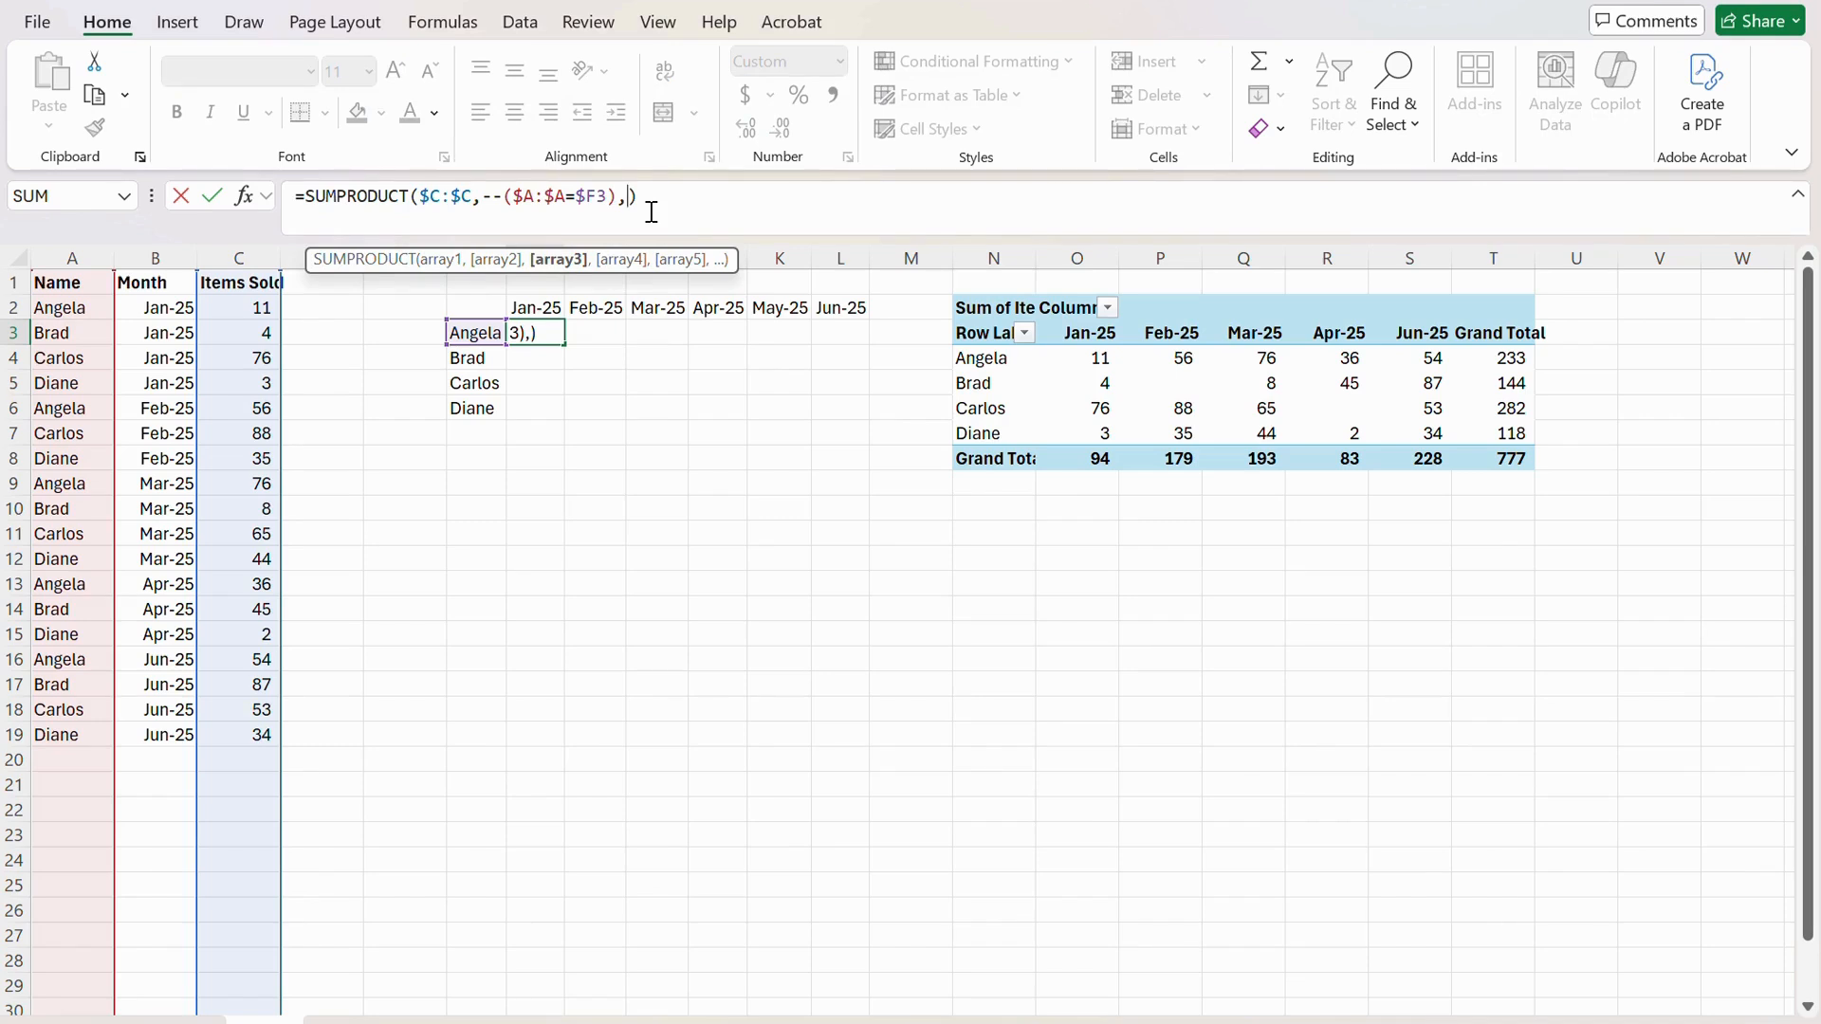
type("--(")
left_click(171, 249)
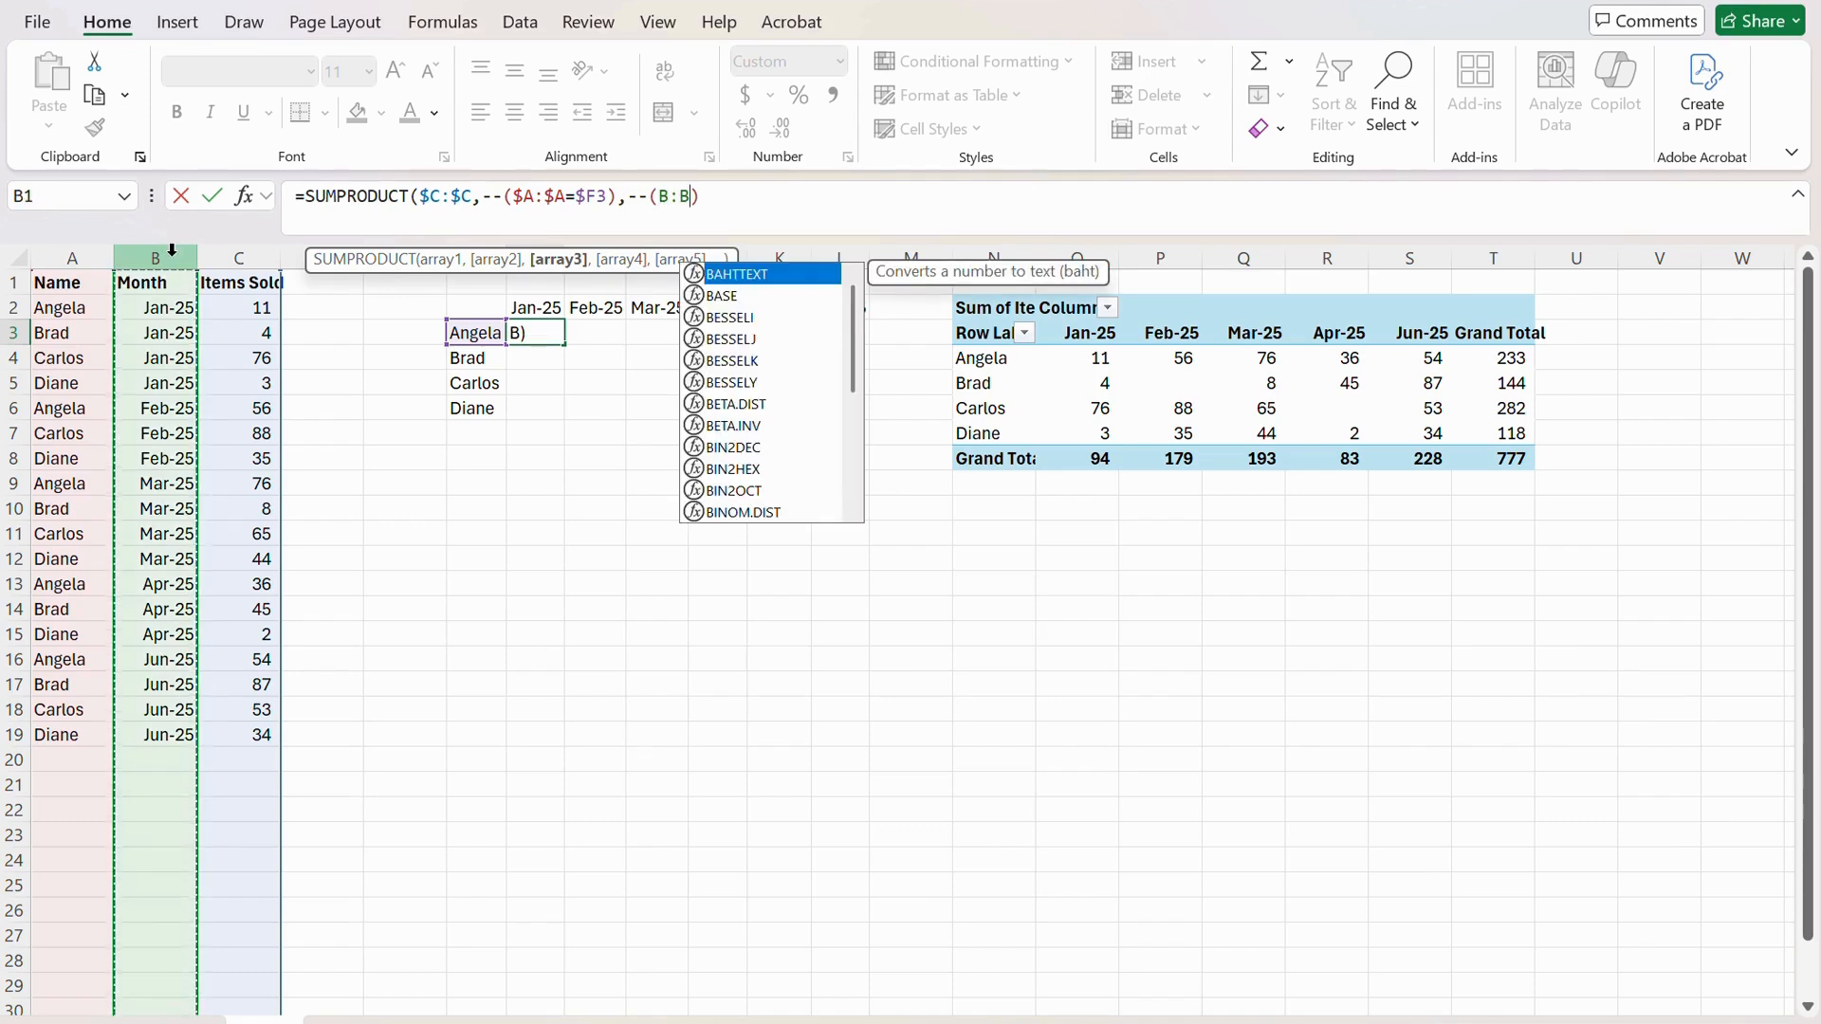
key("F4")
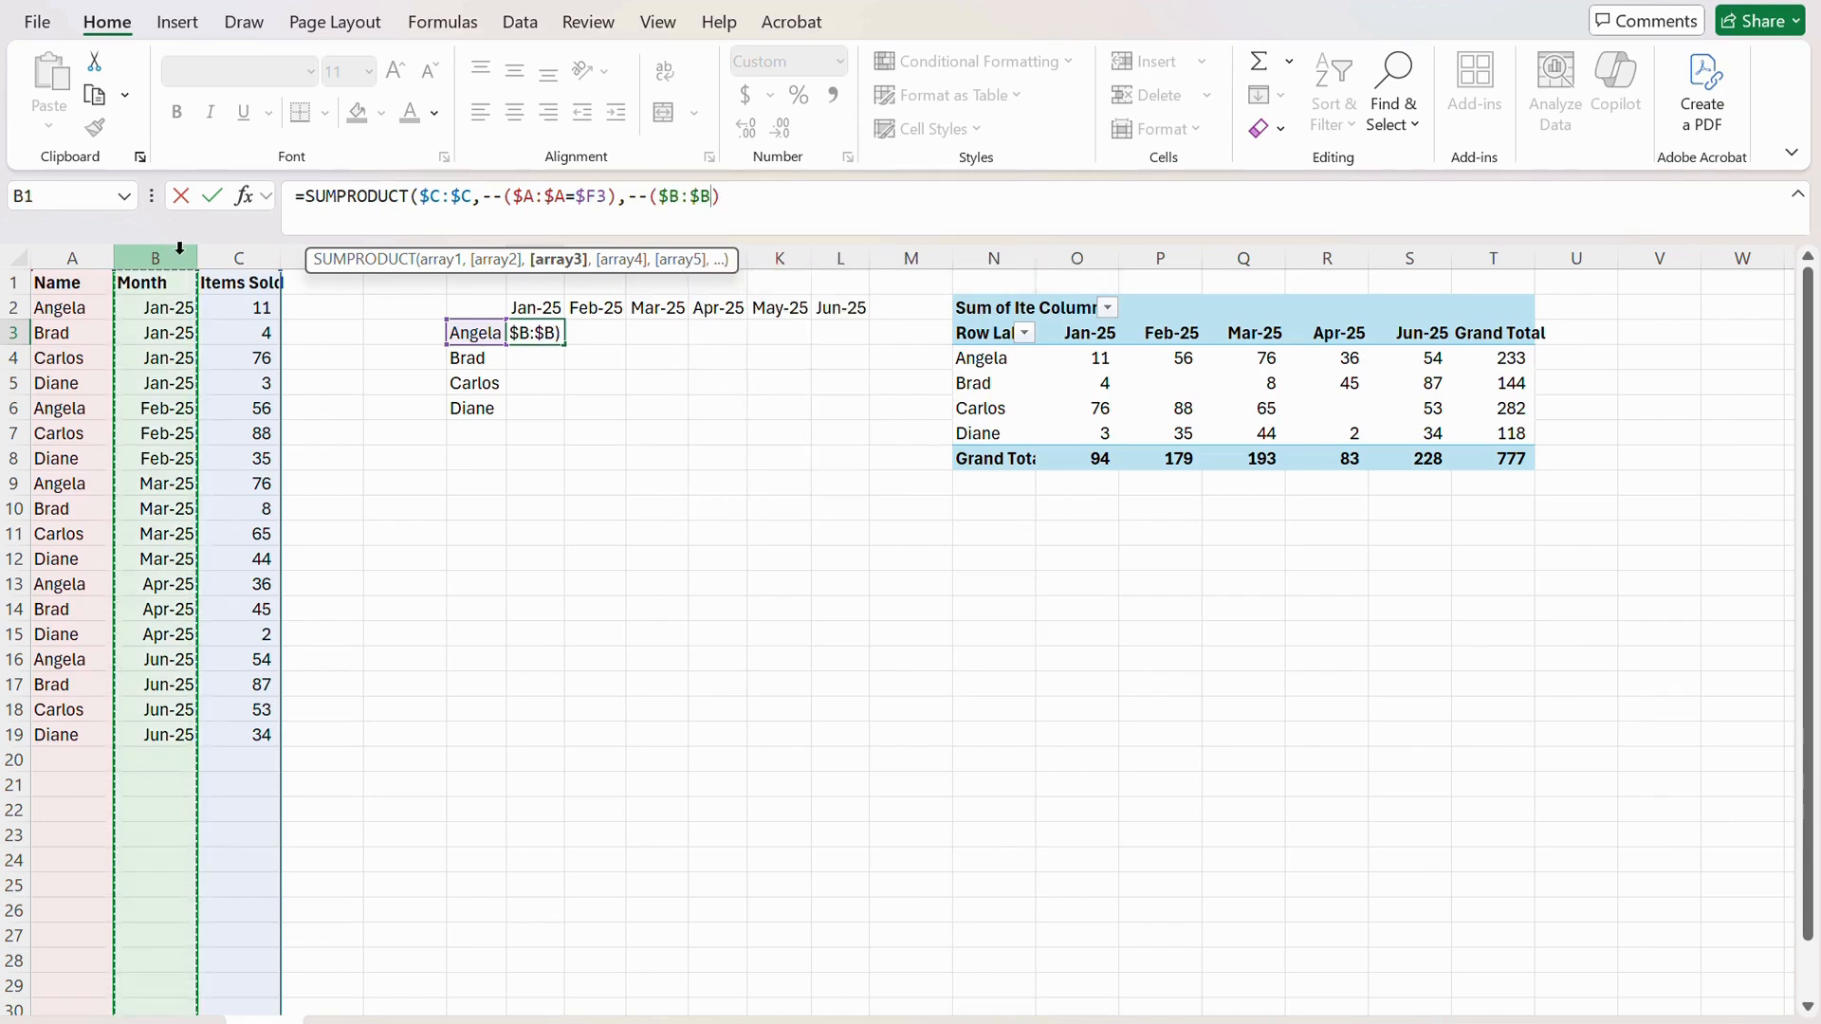
Match the Month column to G$2 and complete the formula as =SUMPRODUCT($C:$C,--($A:$A=$F3),--($B:$B=G$2))
type("=")
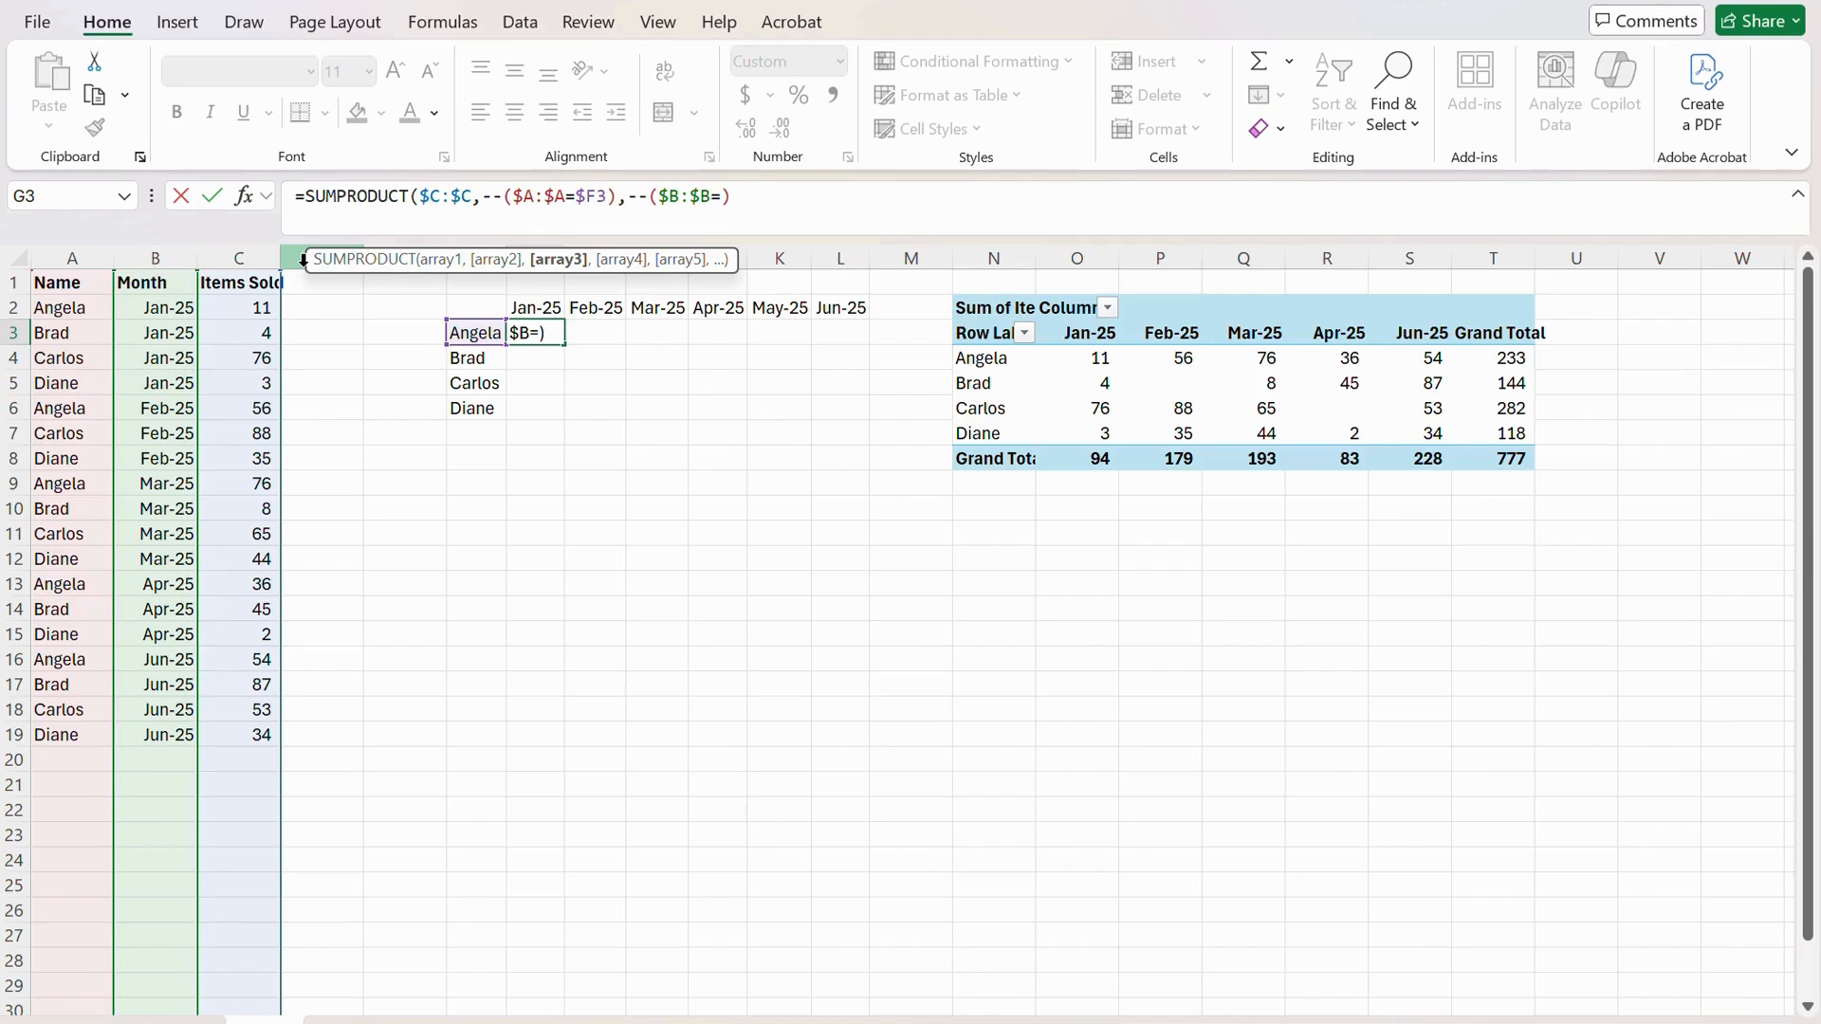
left_click(544, 308)
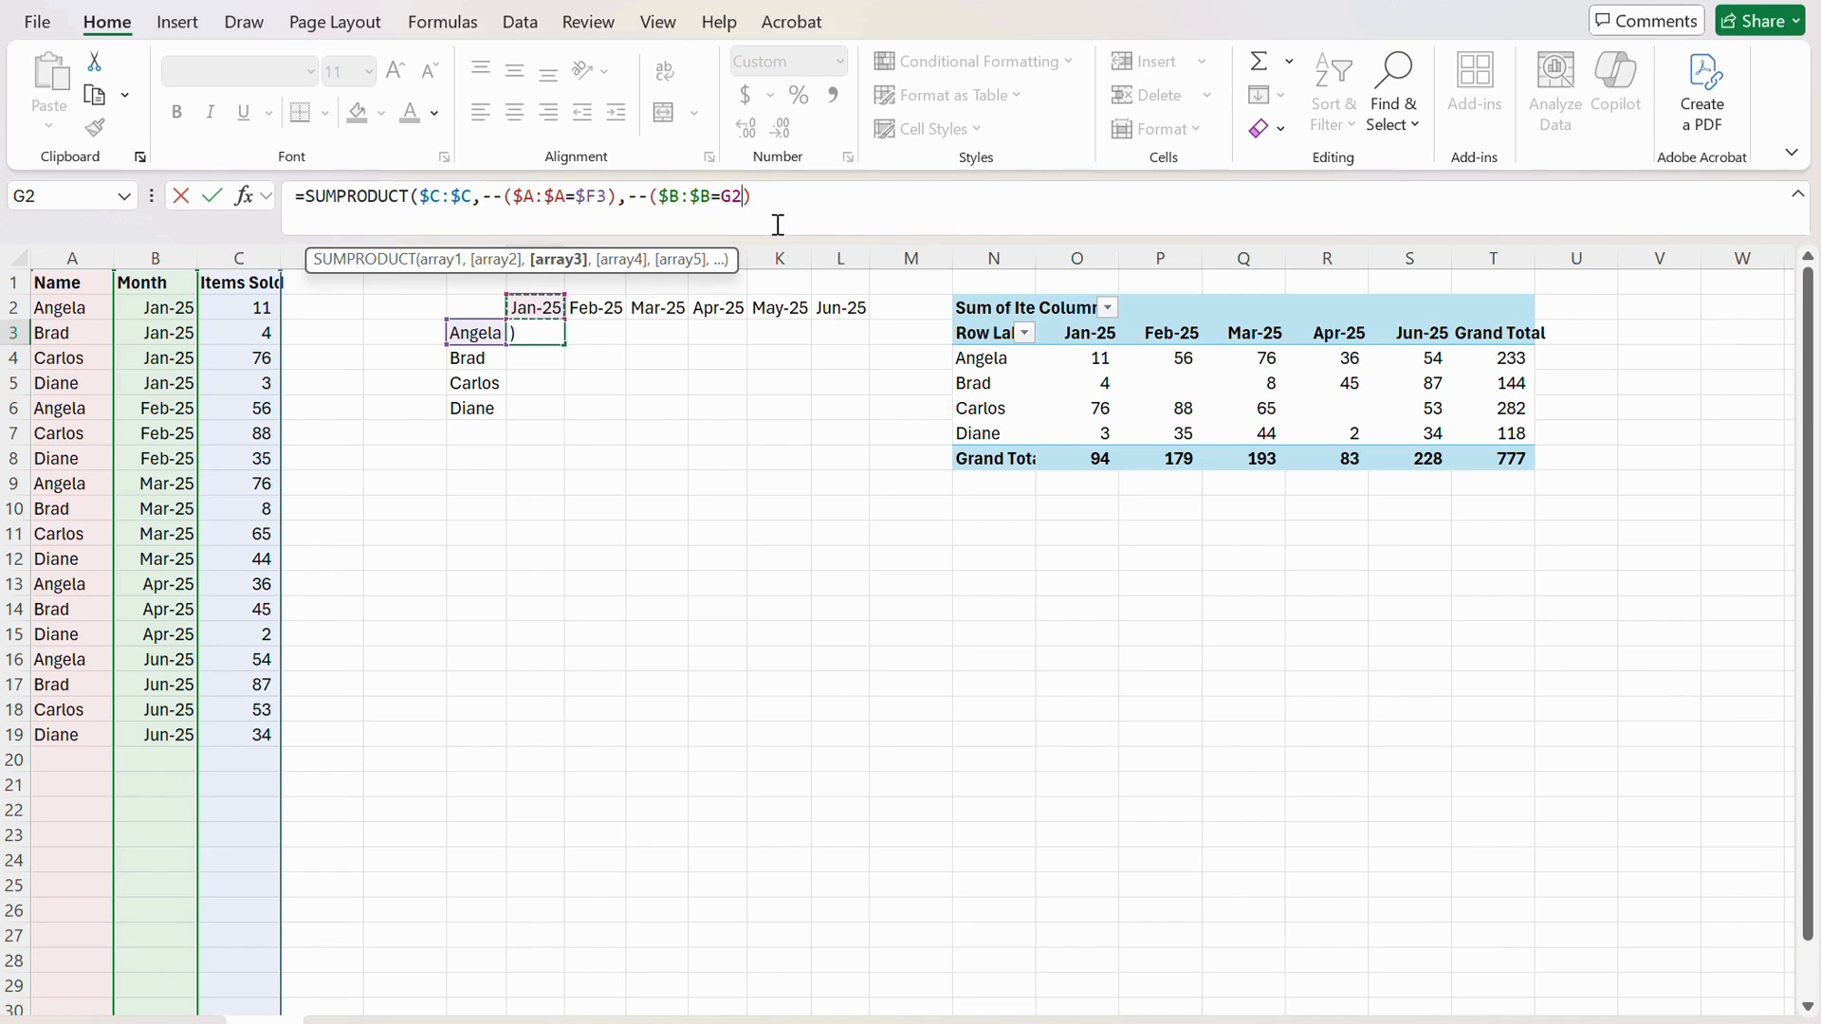
key("F4")
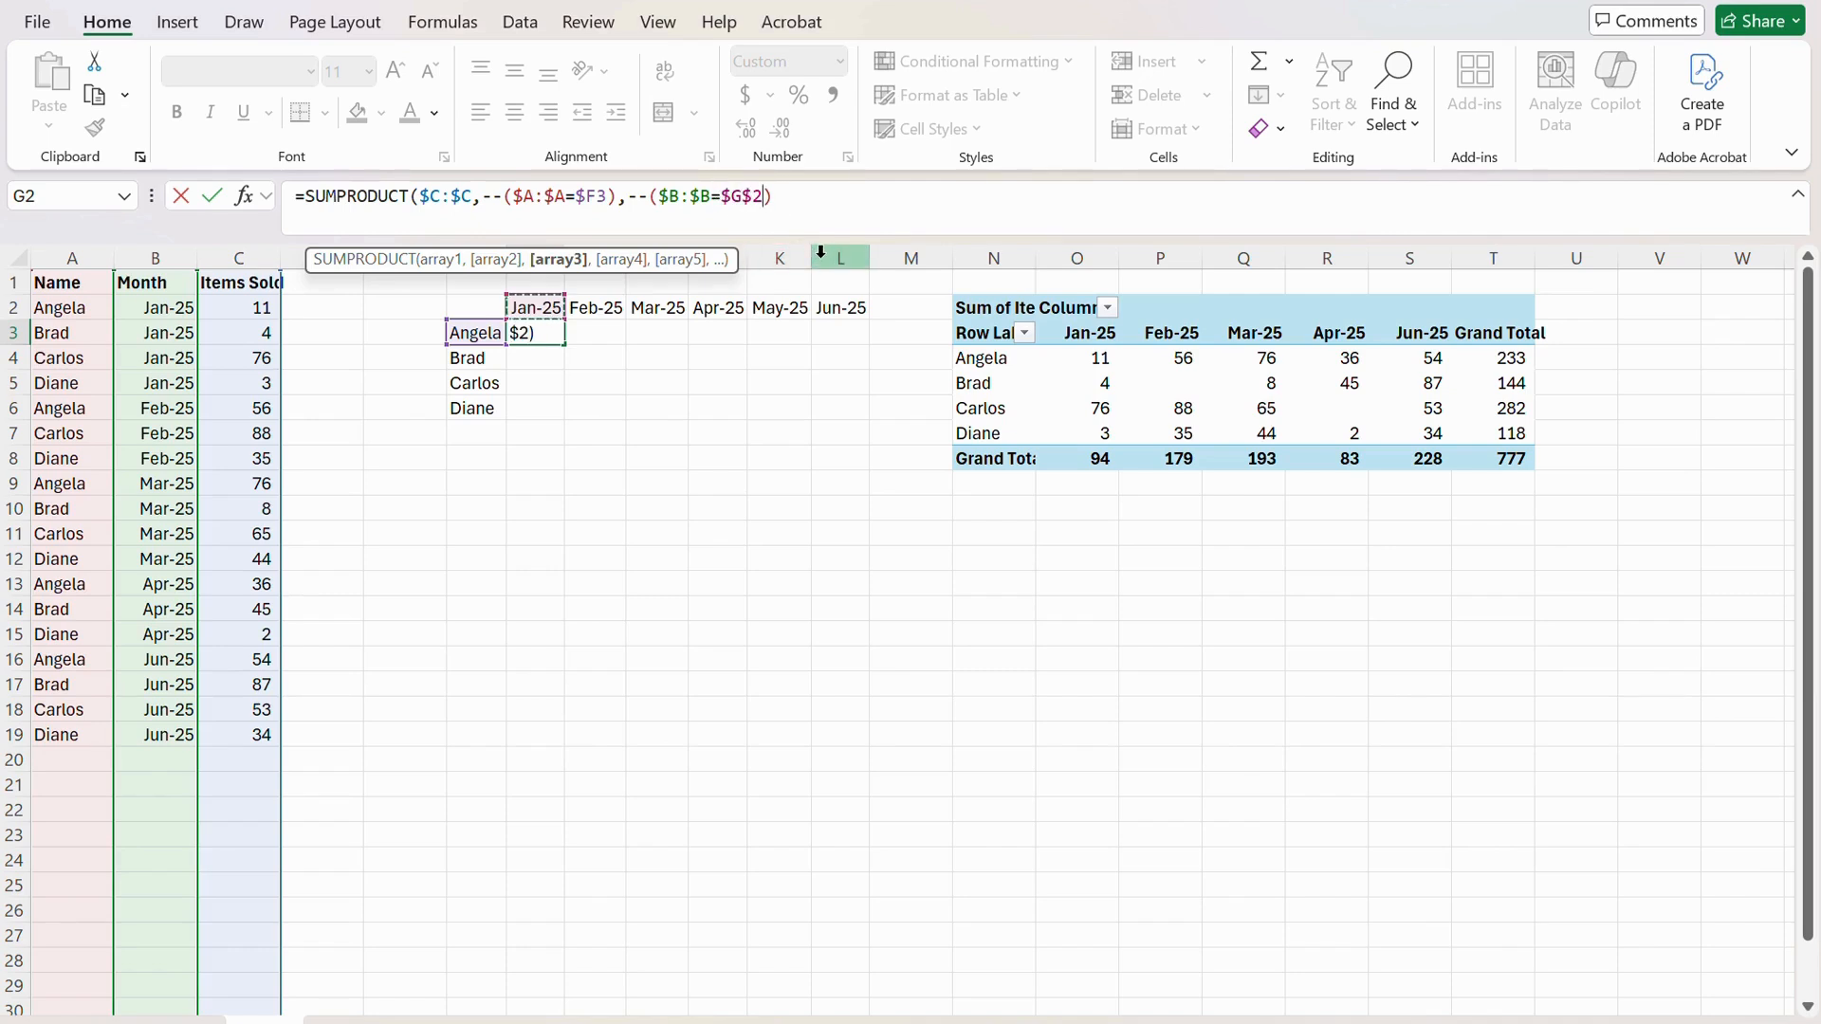
key("F4")
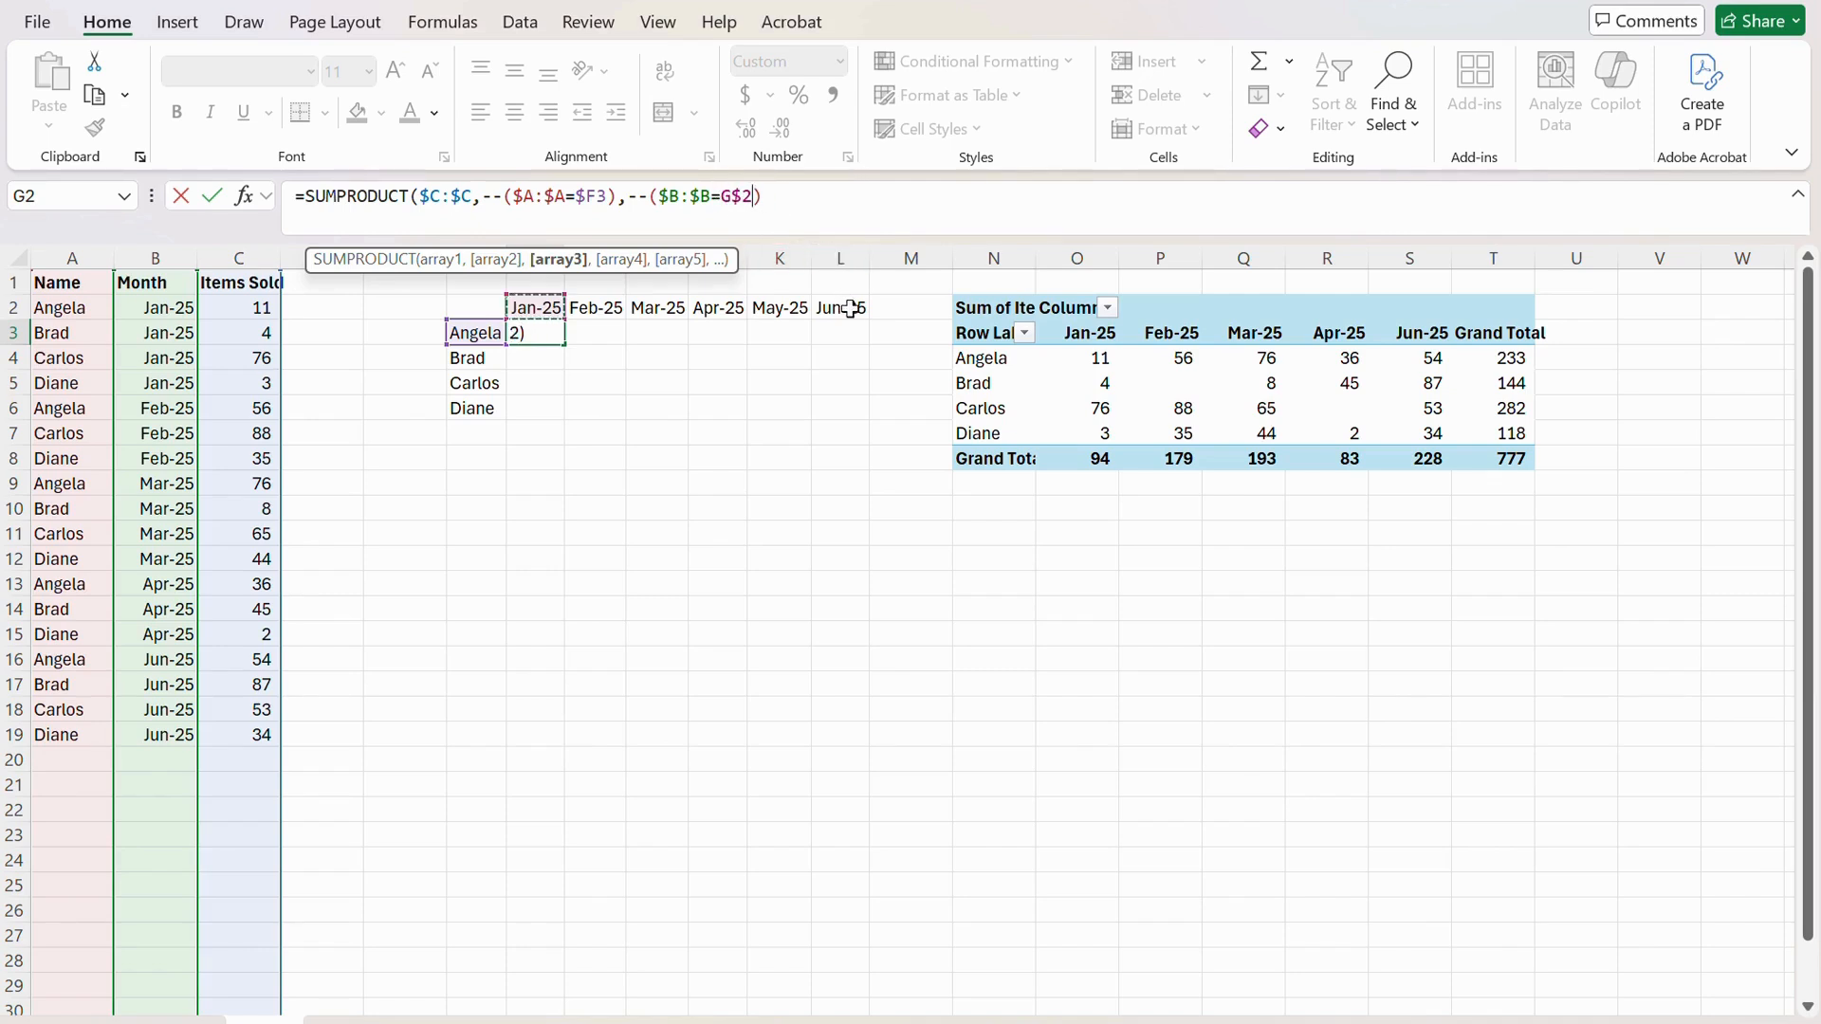
left_click(799, 203)
type(")")
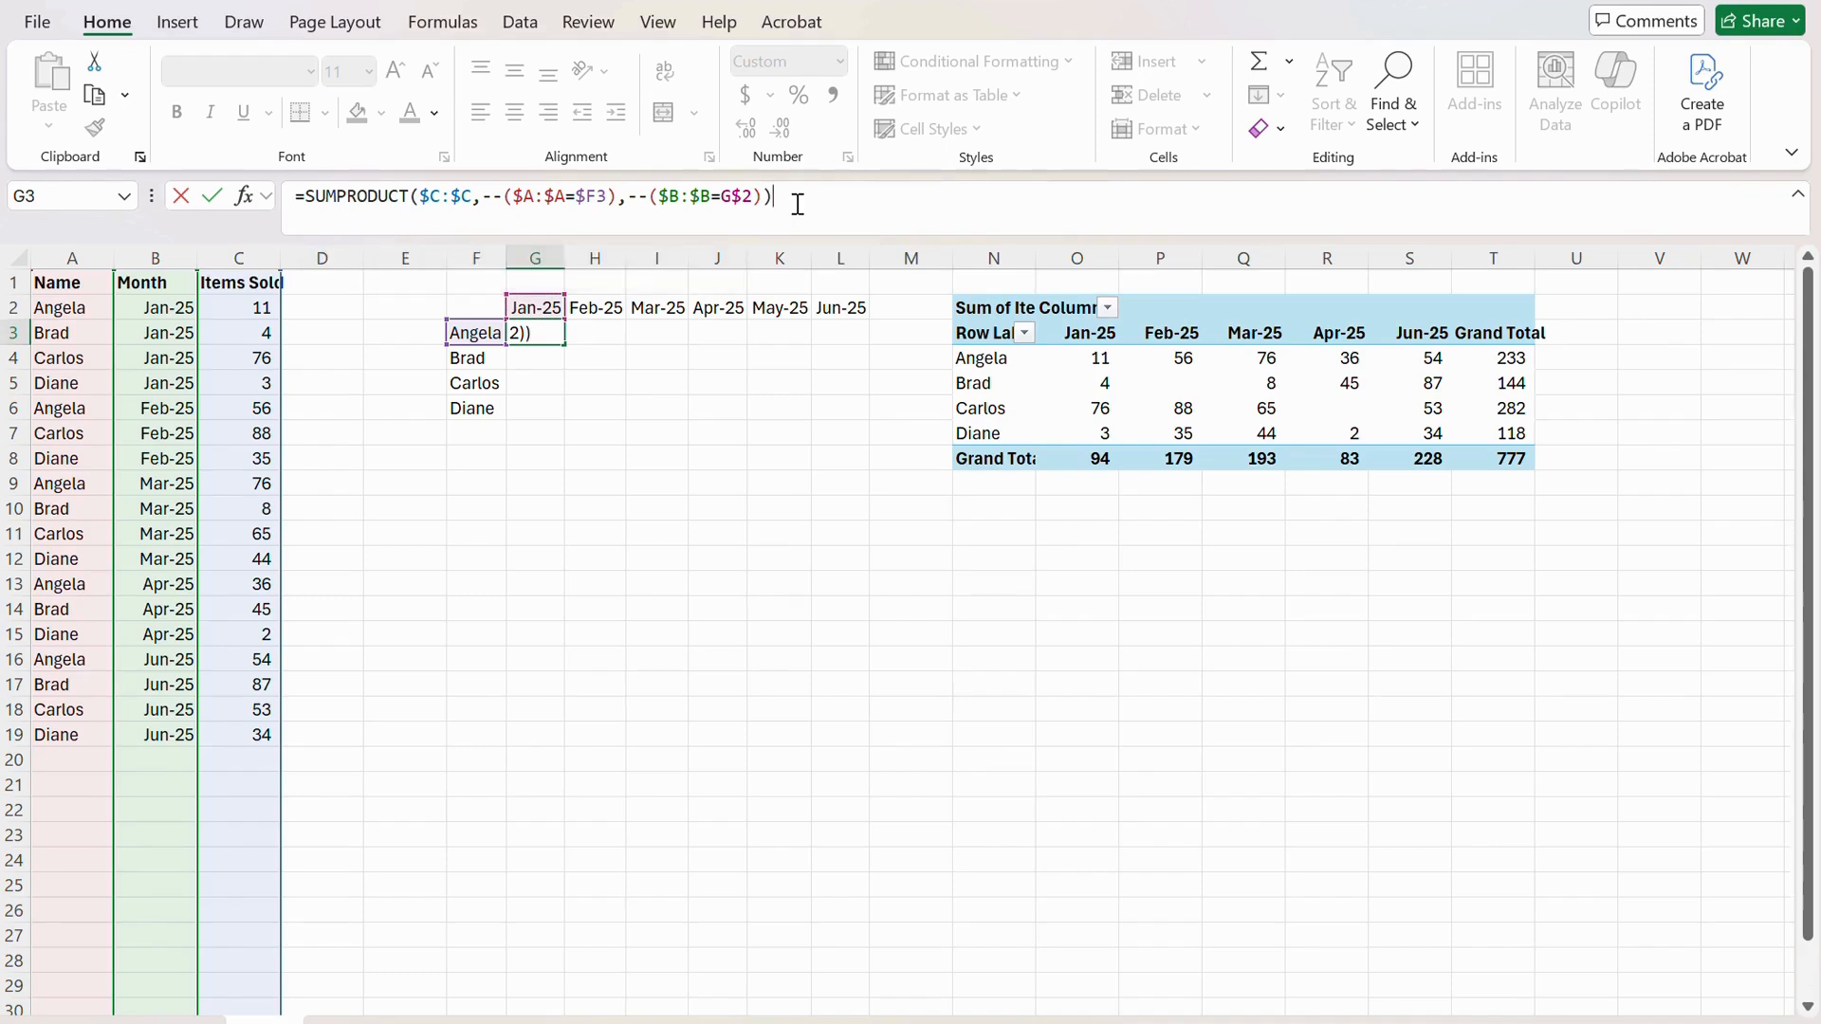
key("Return")
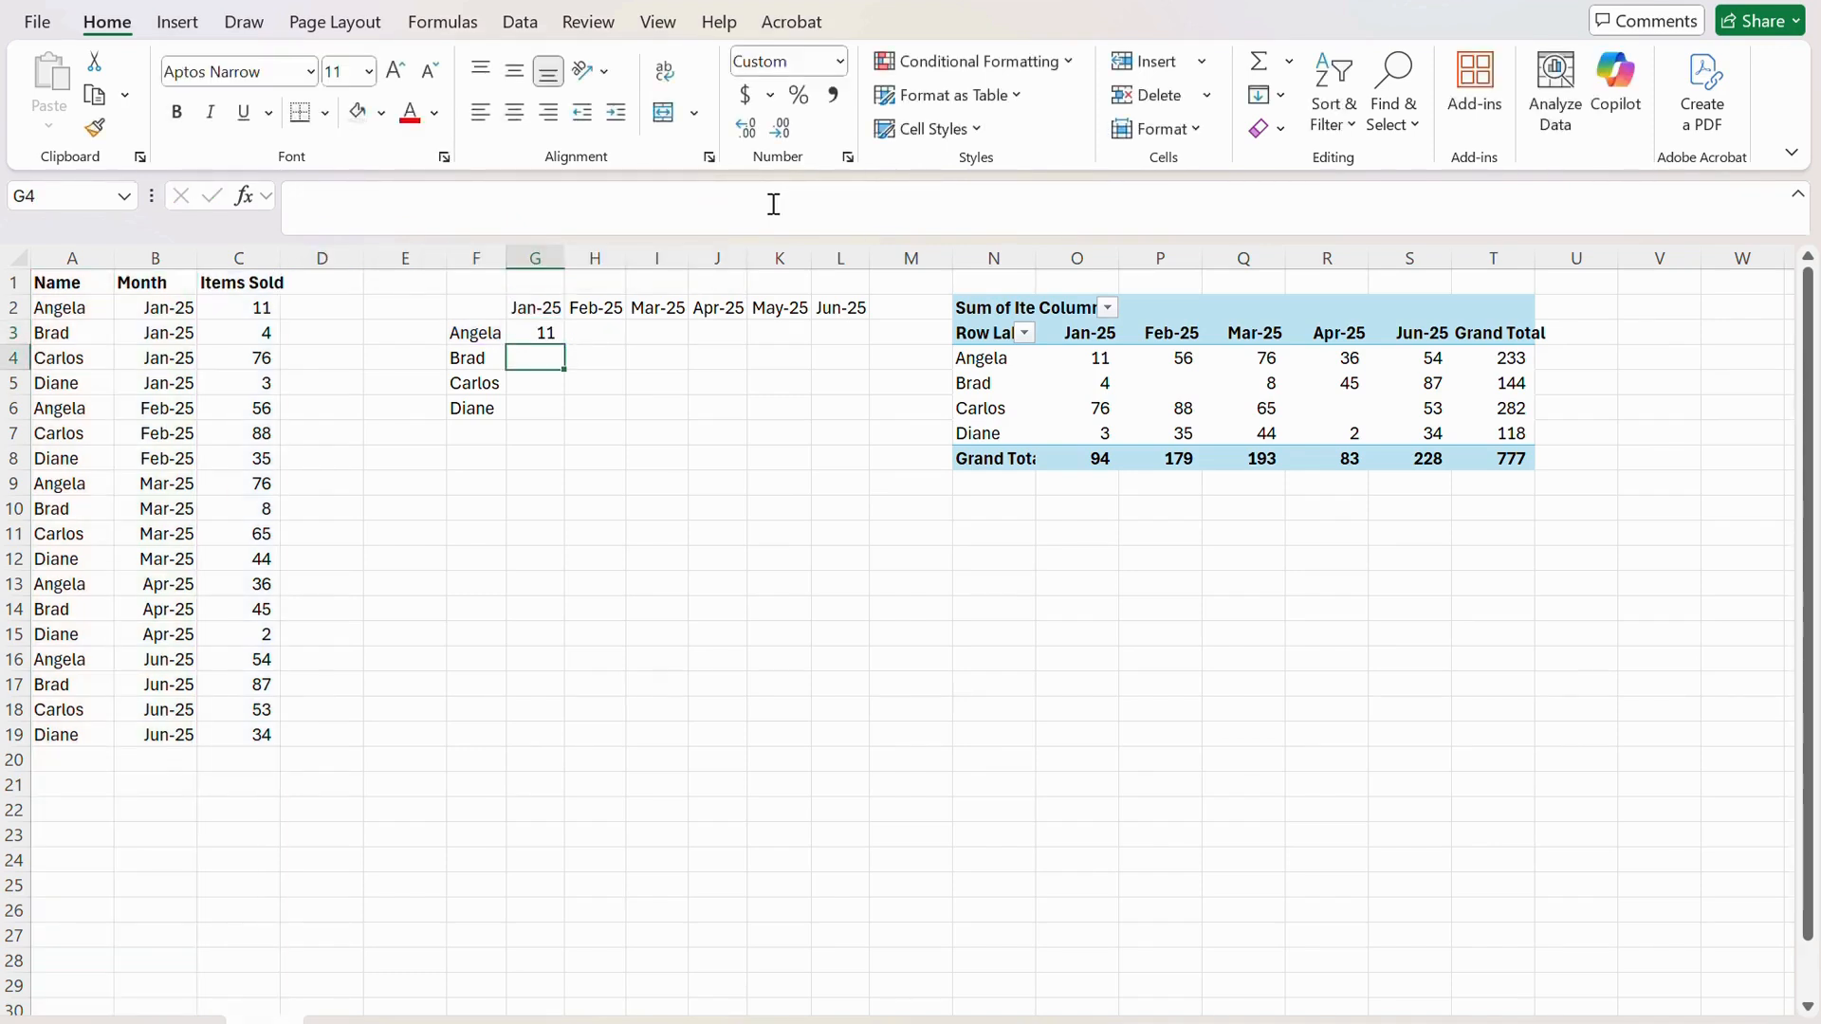
Review the references in G3 and fill its SUMPRODUCT formula across and down the summary grid to L6
double_click(536, 331)
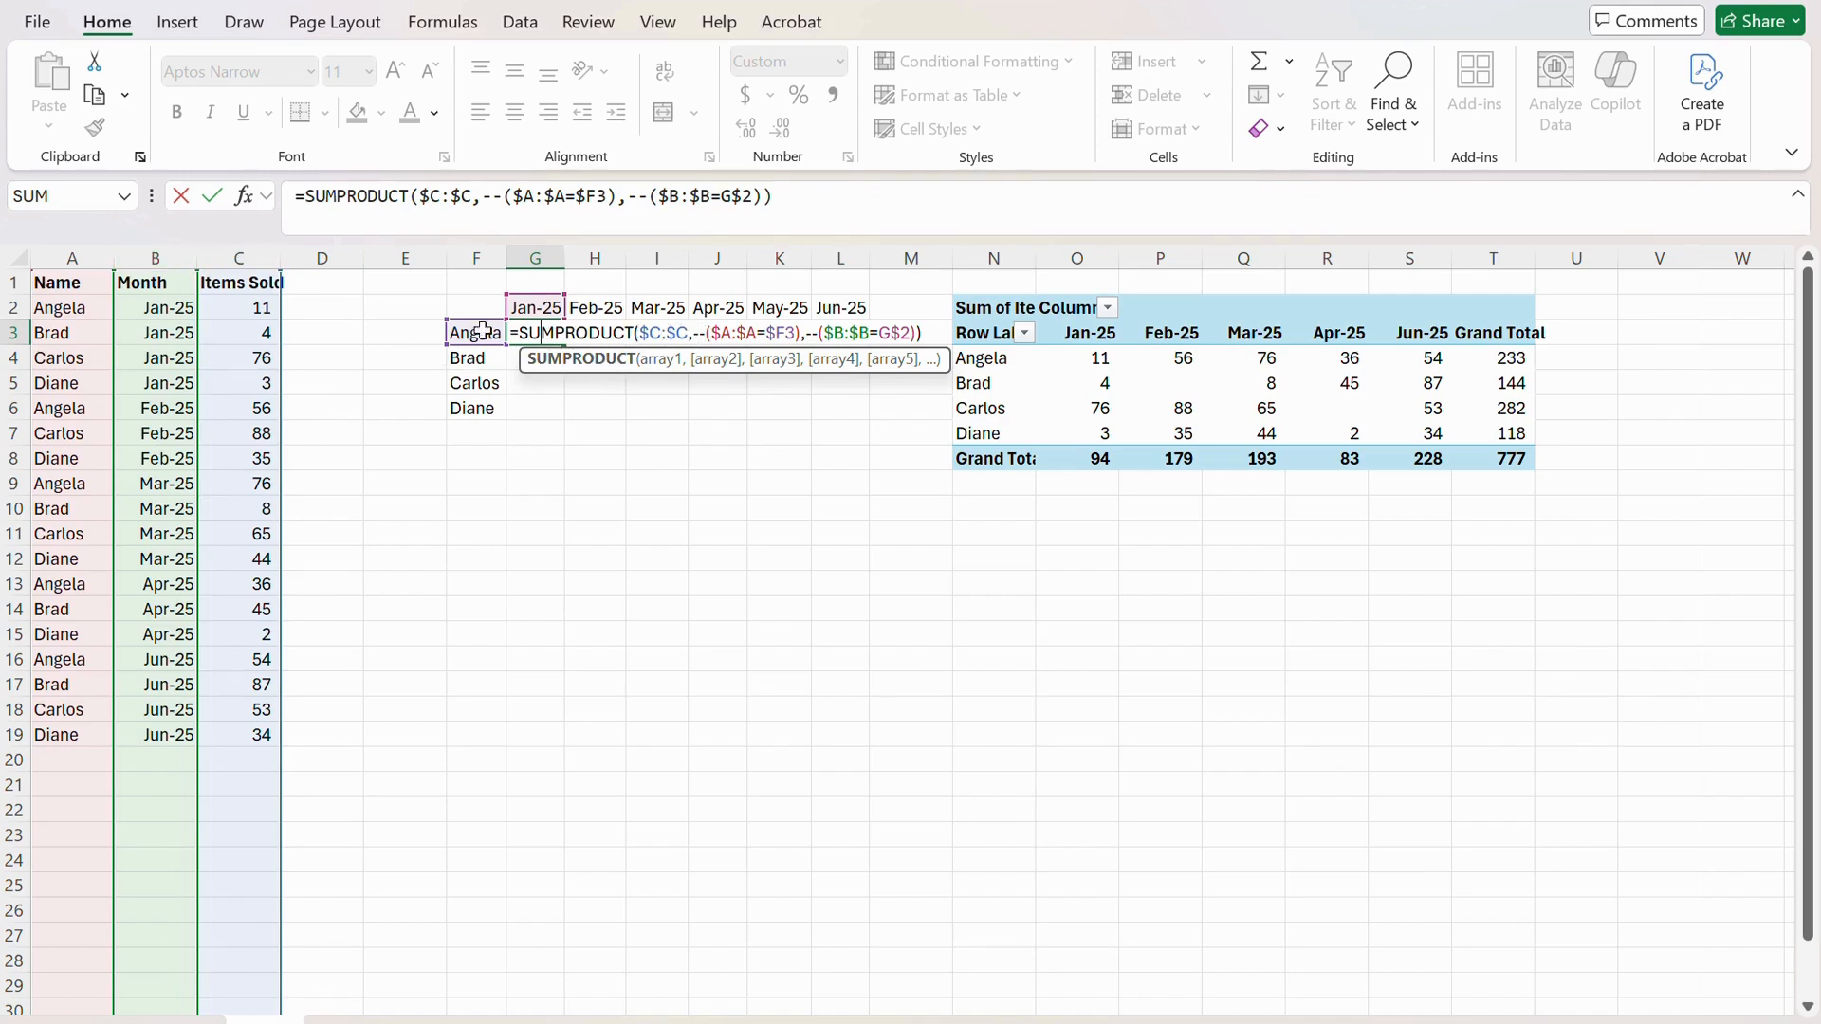
key("Return")
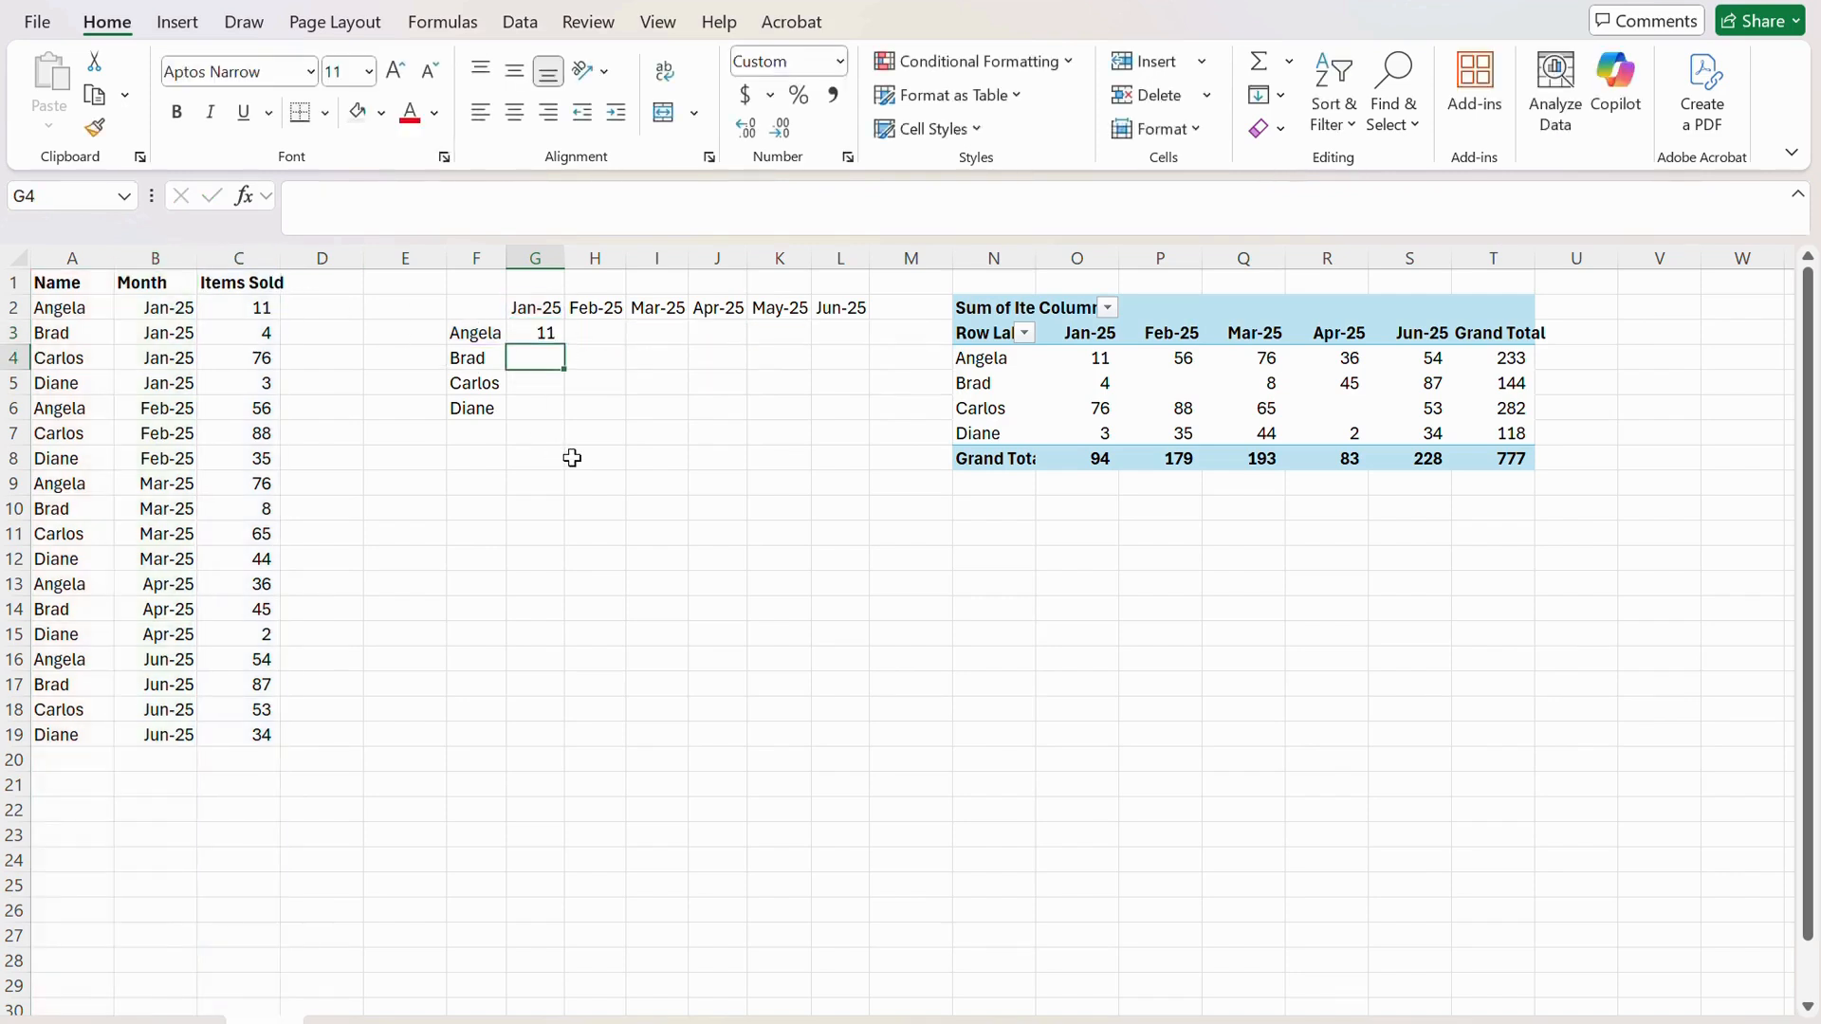
left_click(546, 336)
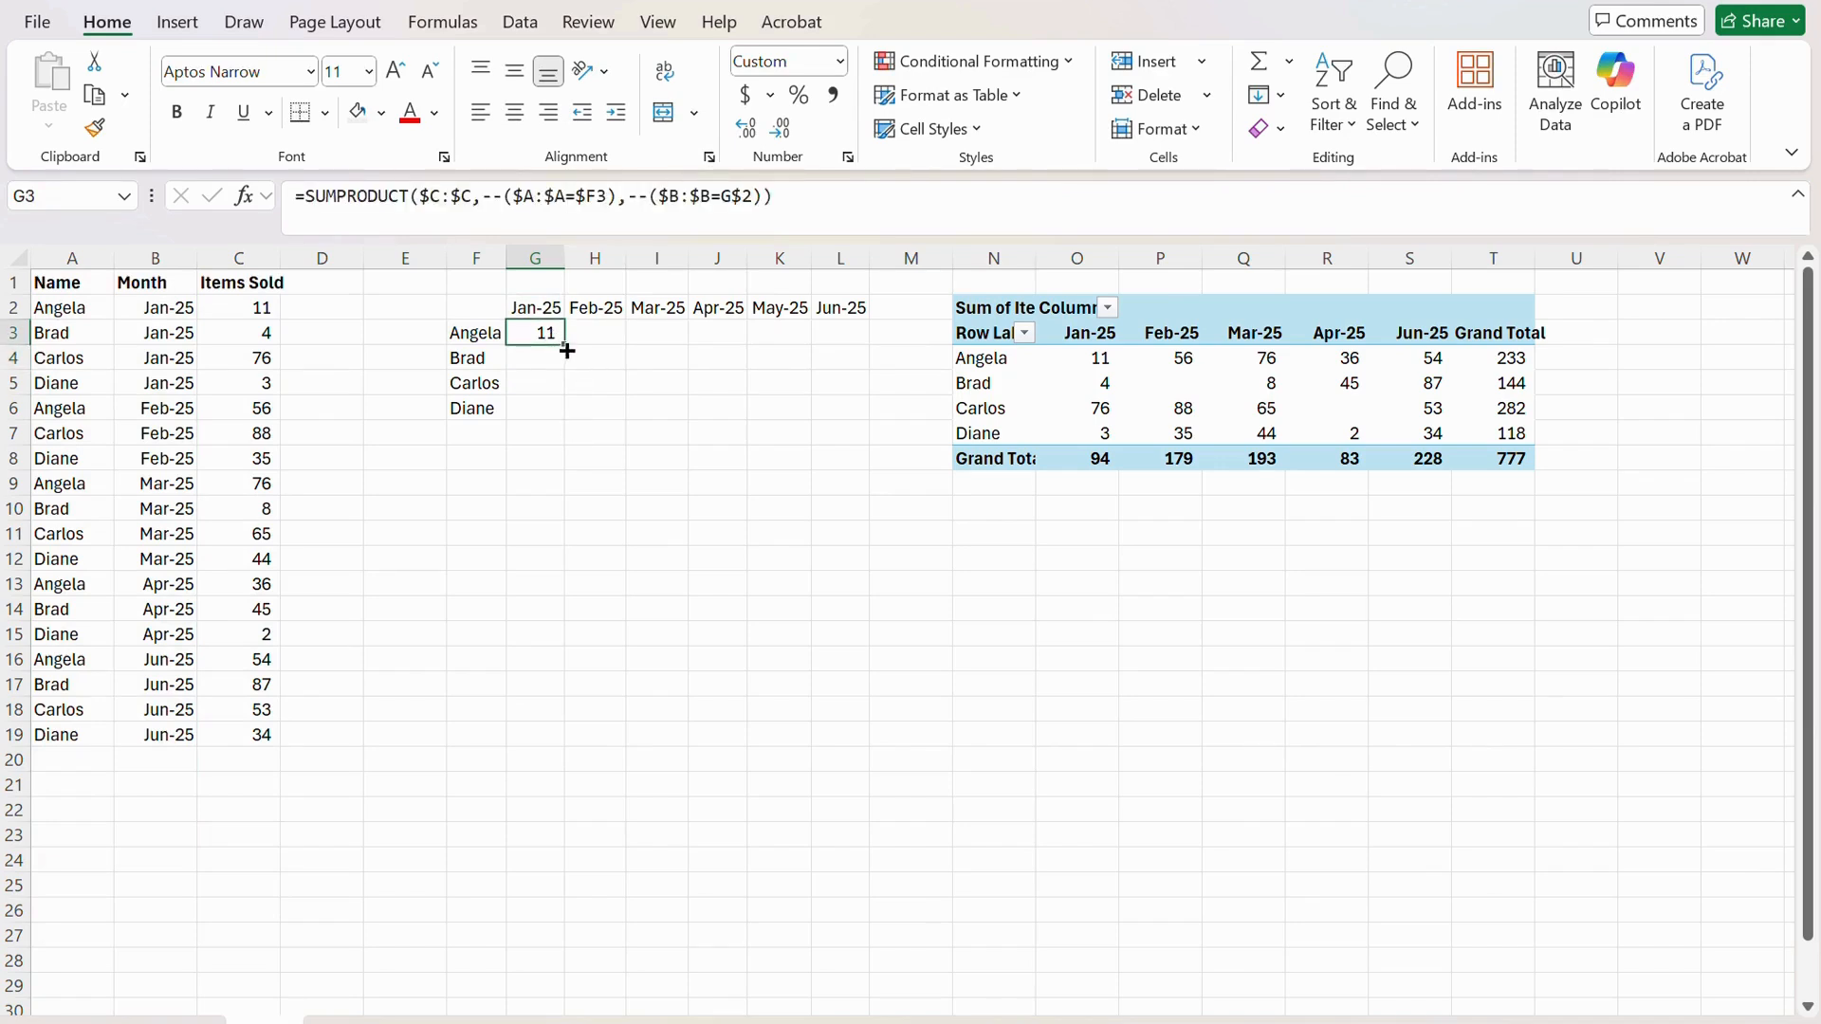
mouse_move(566, 345)
left_mouse_down()
mouse_move(562, 419)
mouse_move(829, 407)
mouse_move(856, 419)
mouse_move(835, 482)
left_mouse_up()
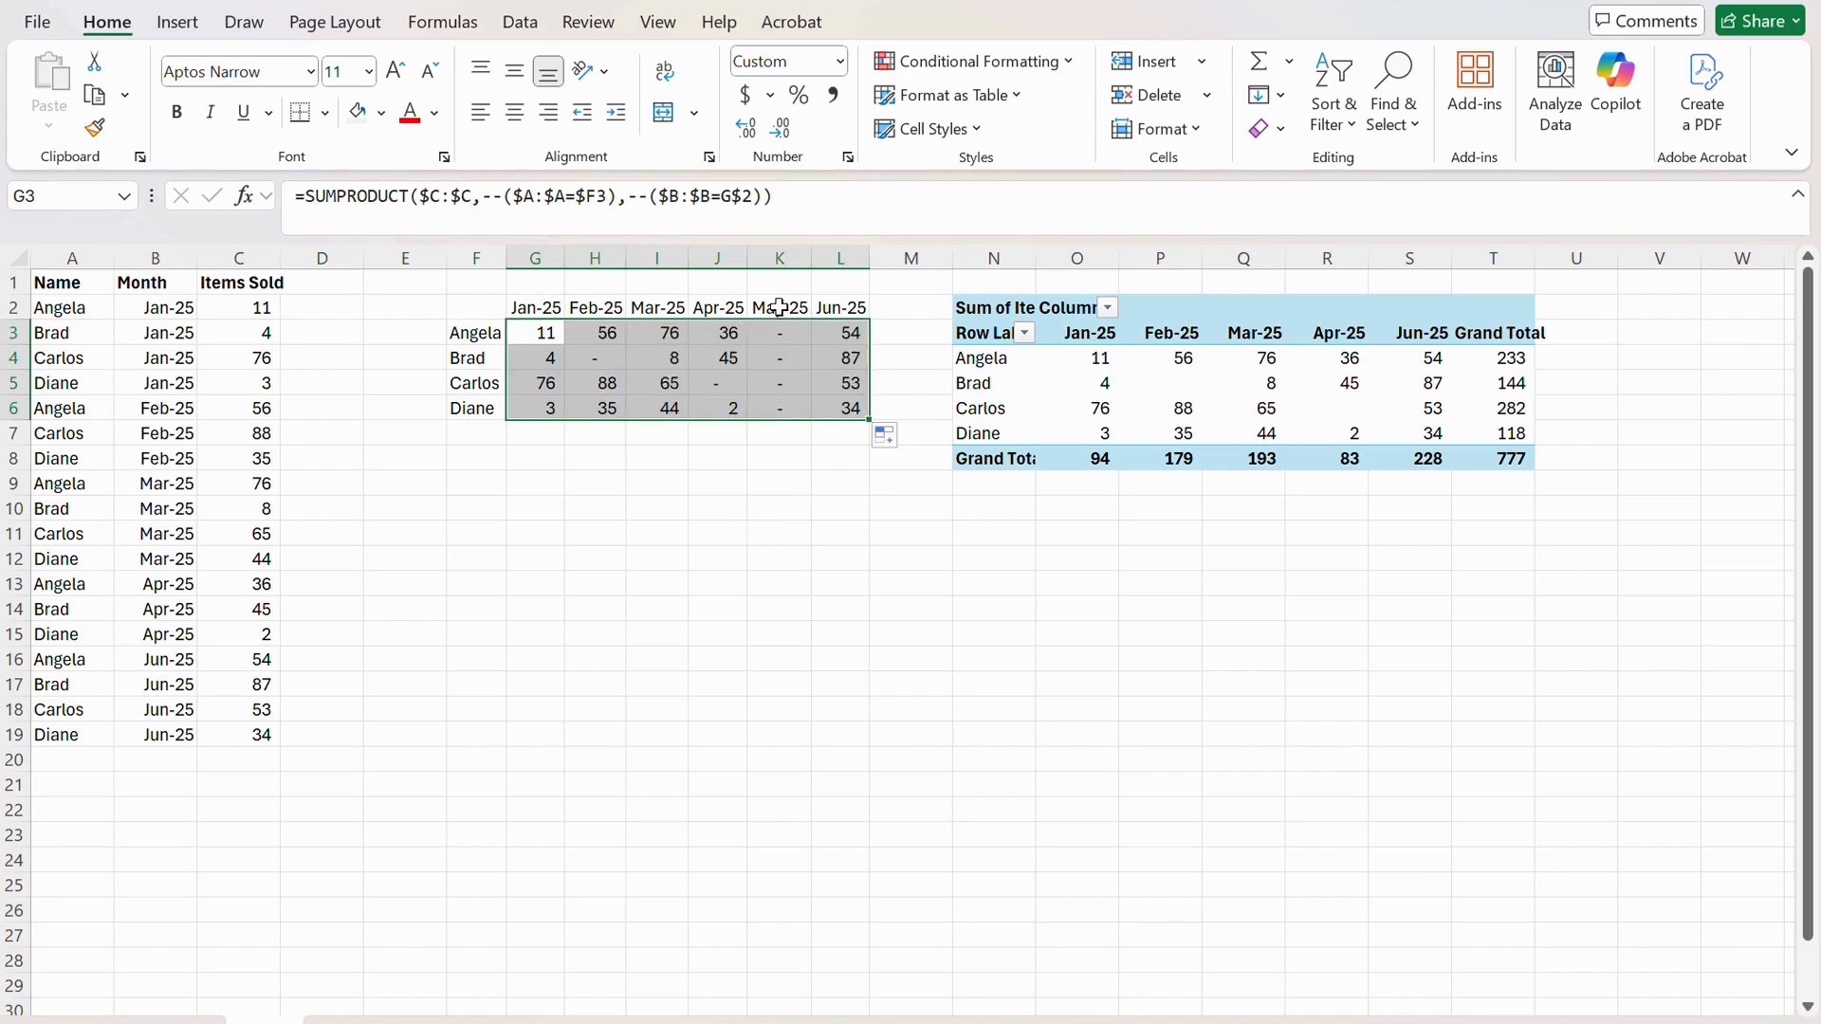
left_click_drag(780, 333, 782, 413)
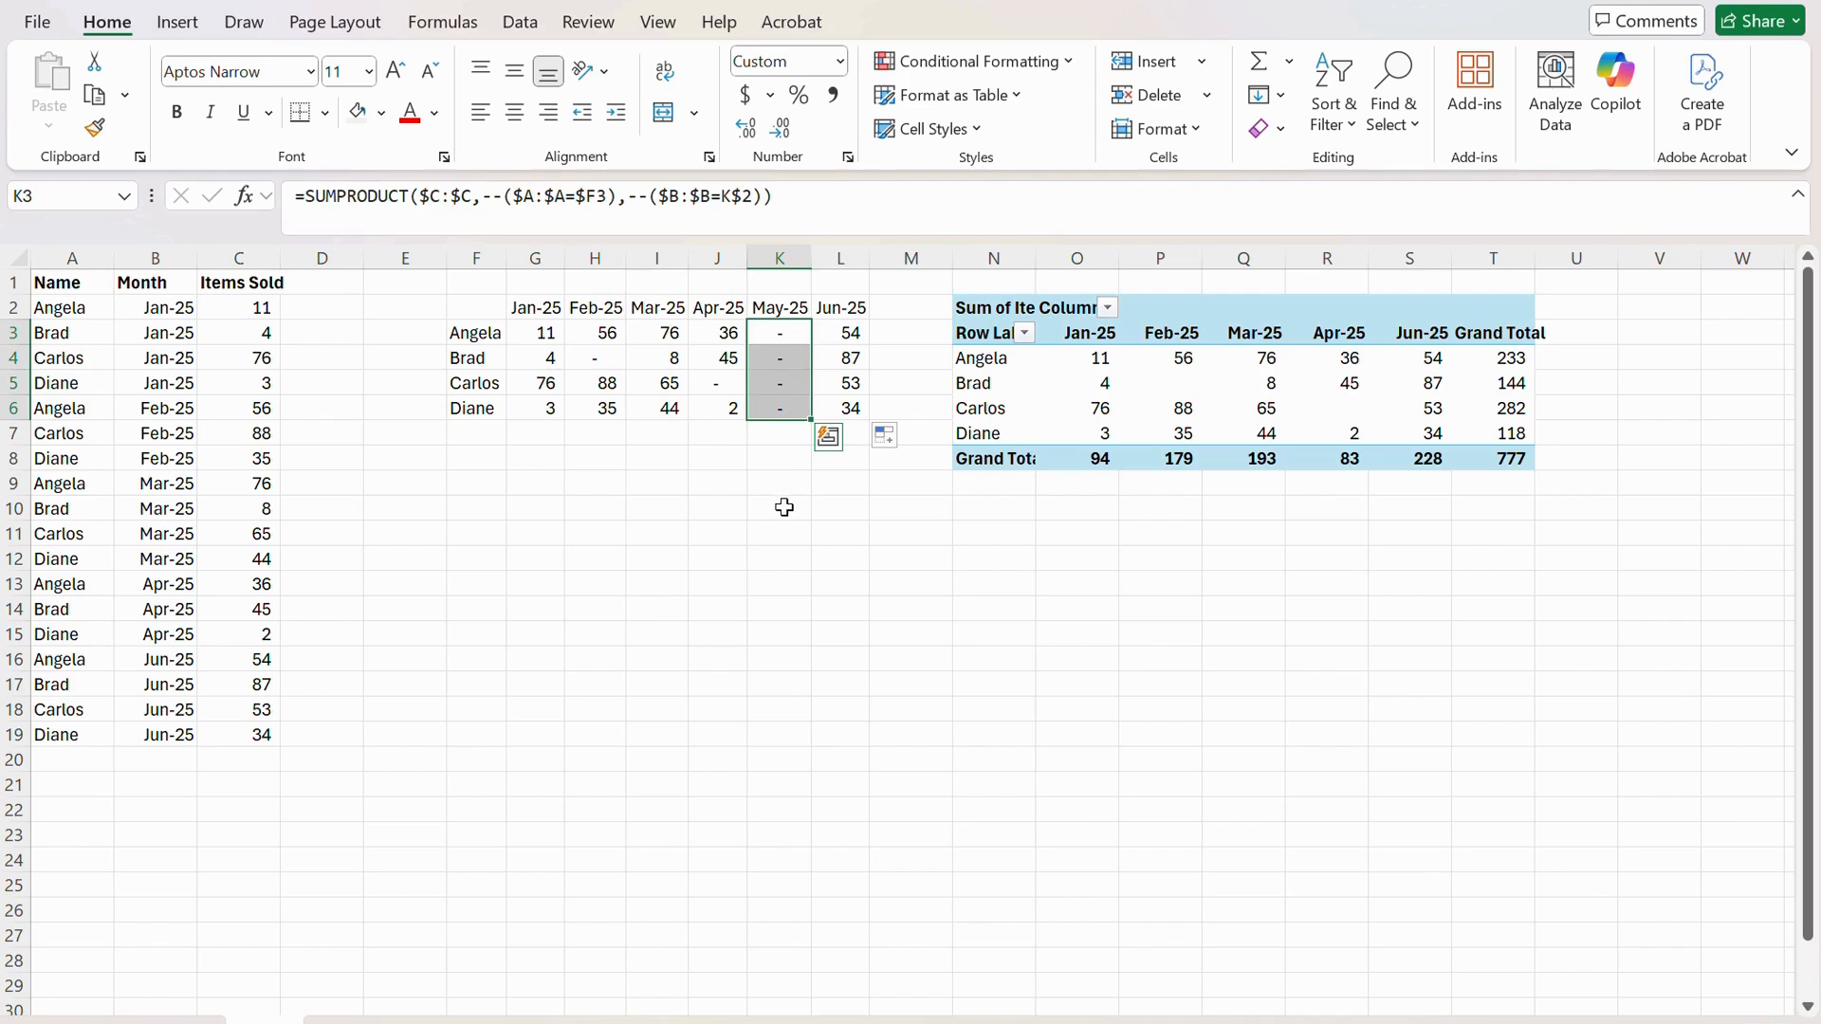
Insert a column before the PivotTable at N, and total each name's row in M3:M6 by filling down =SUM(G3:L3)
right_click(992, 266)
left_click(1048, 559)
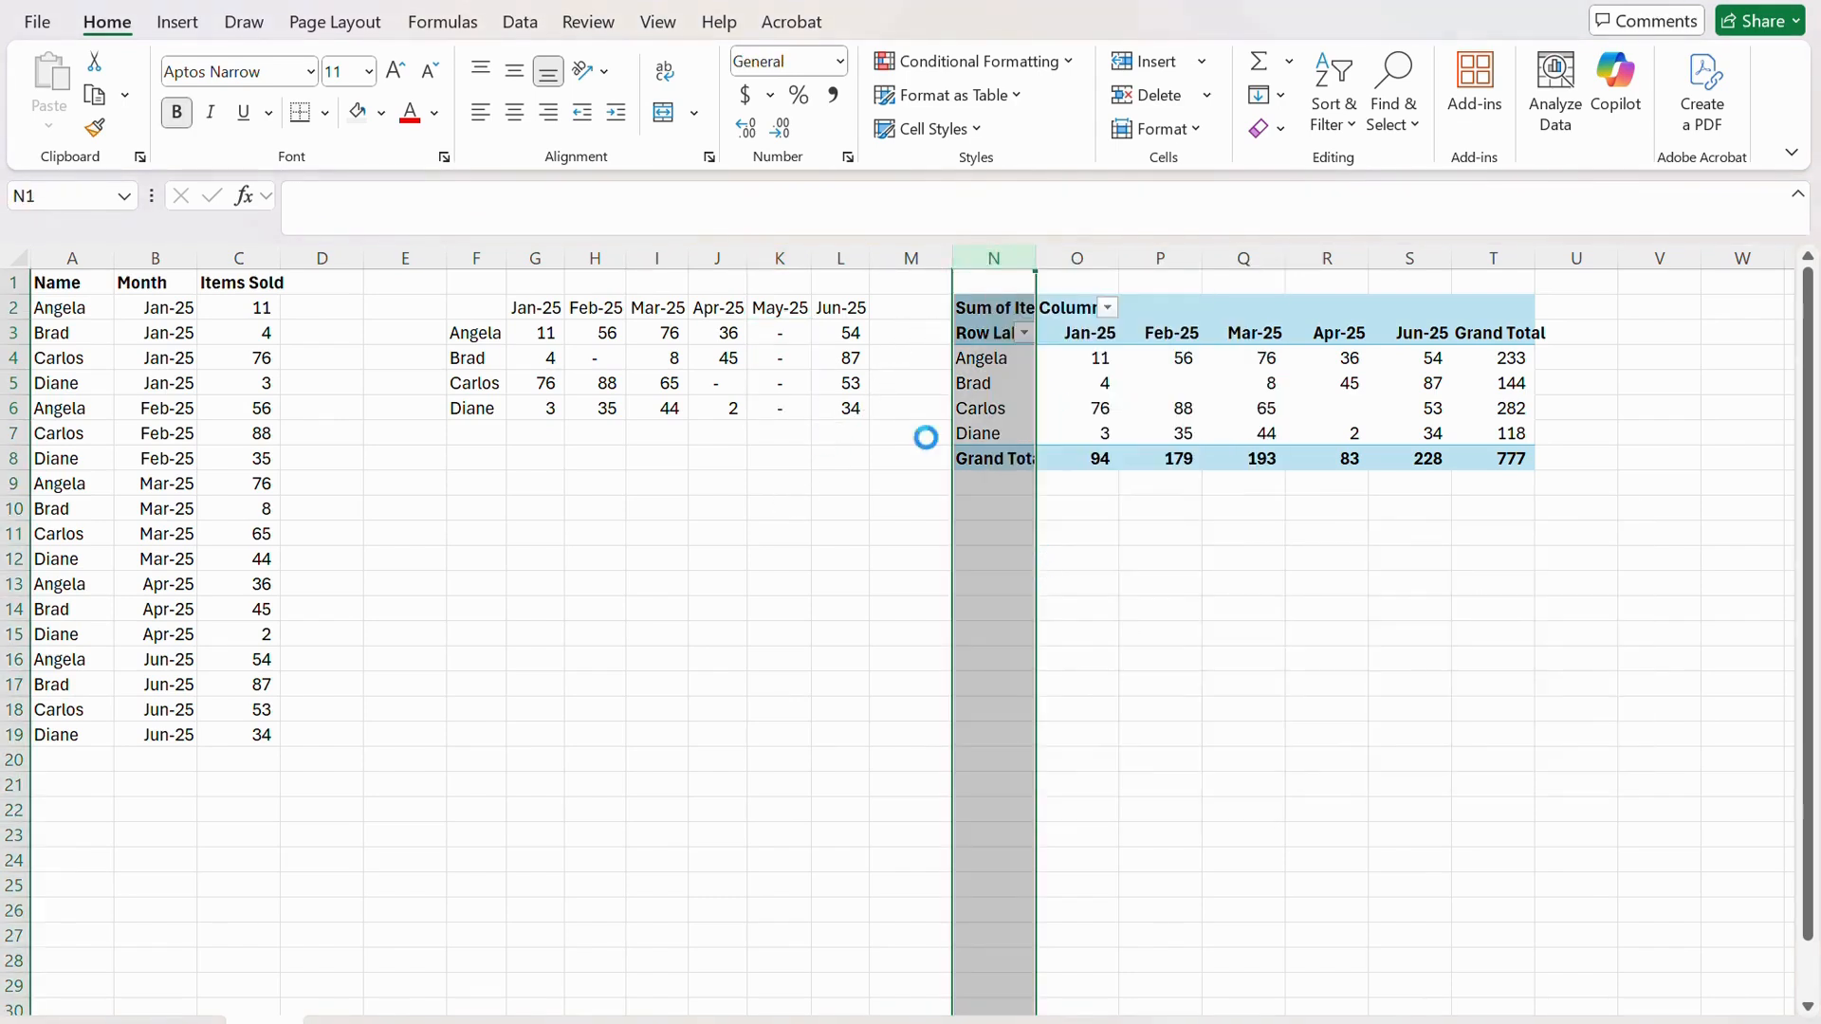
left_click(911, 331)
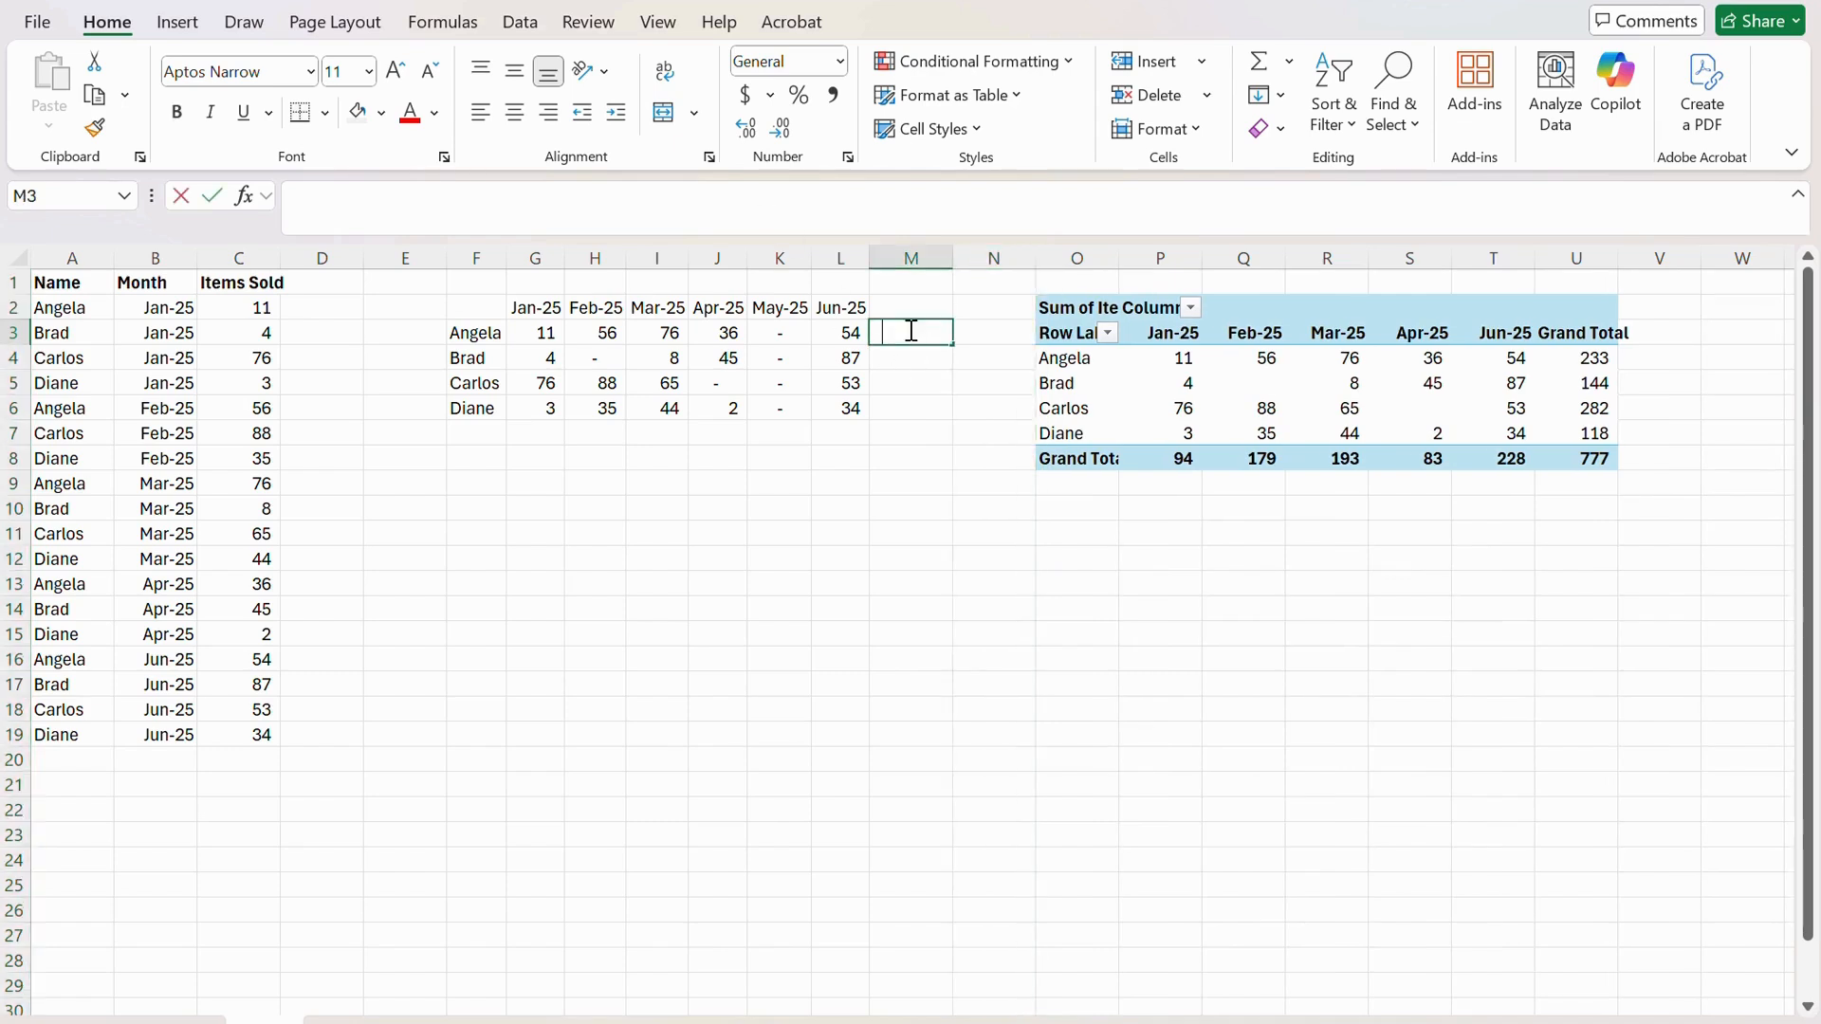
type("=sum(")
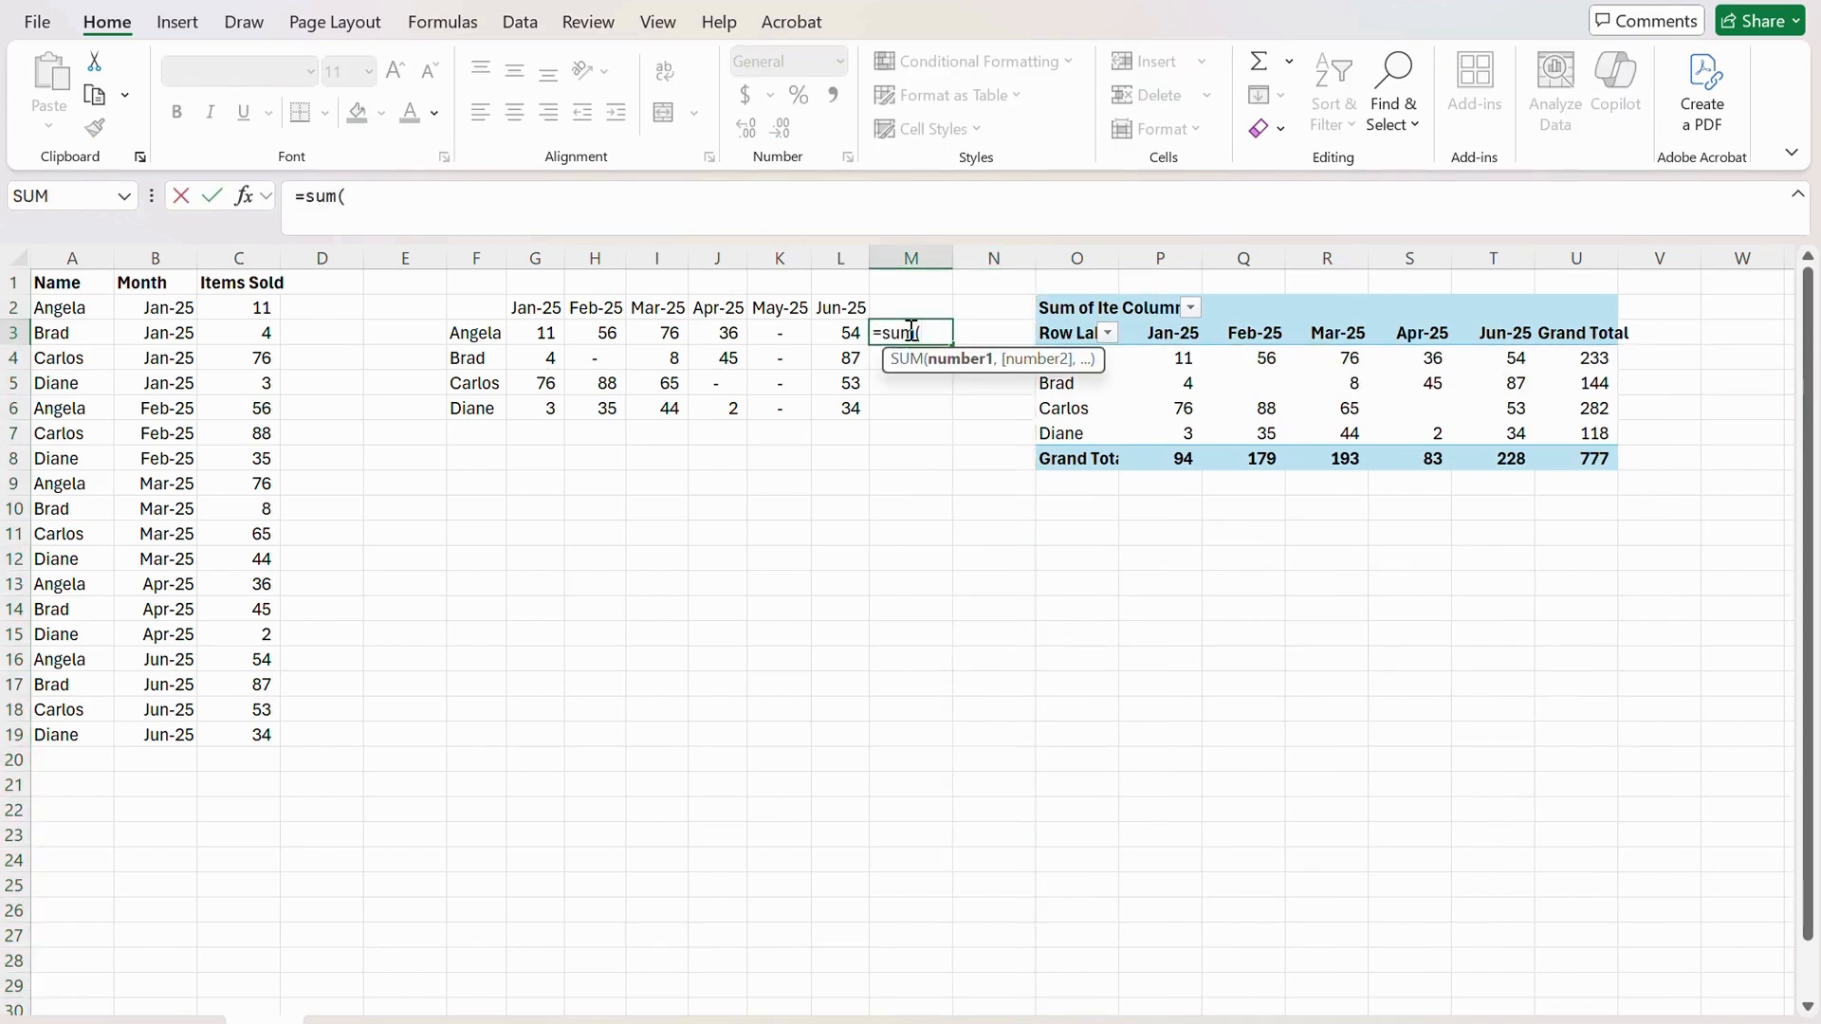
left_click_drag(545, 335, 839, 347)
key("Return")
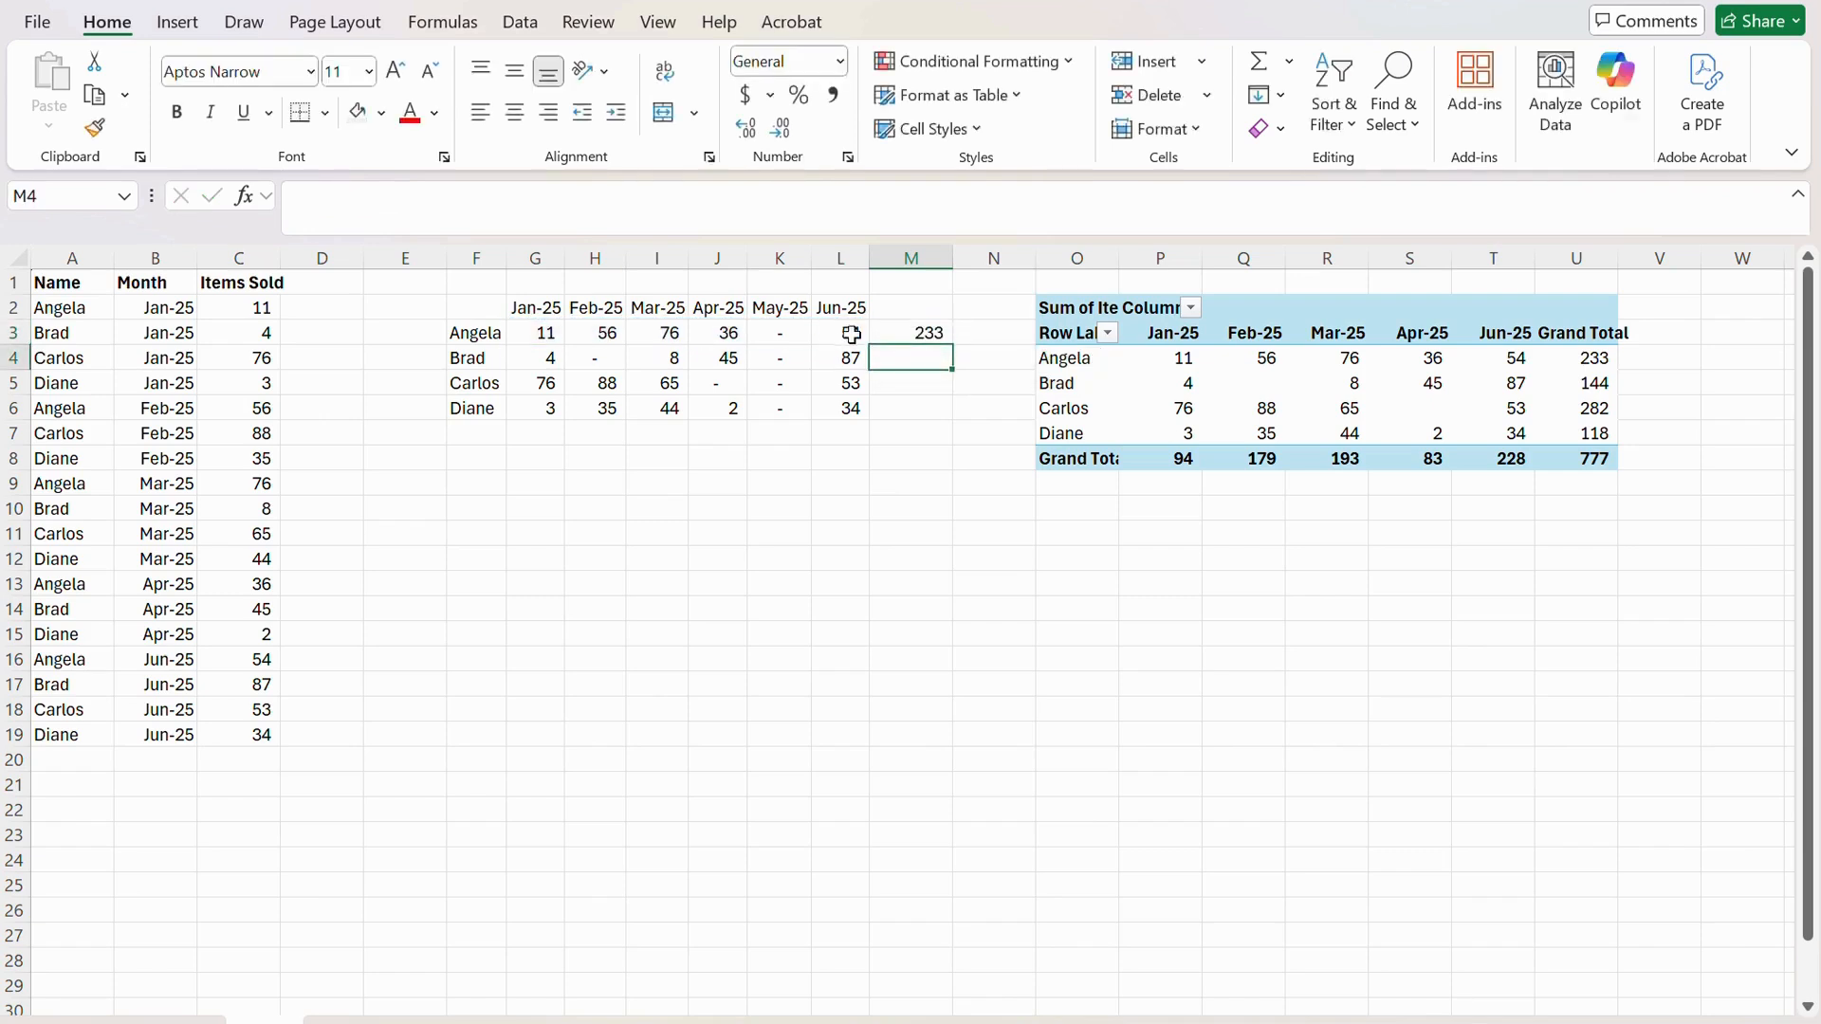
left_click(906, 338)
left_click_drag(951, 345, 941, 413)
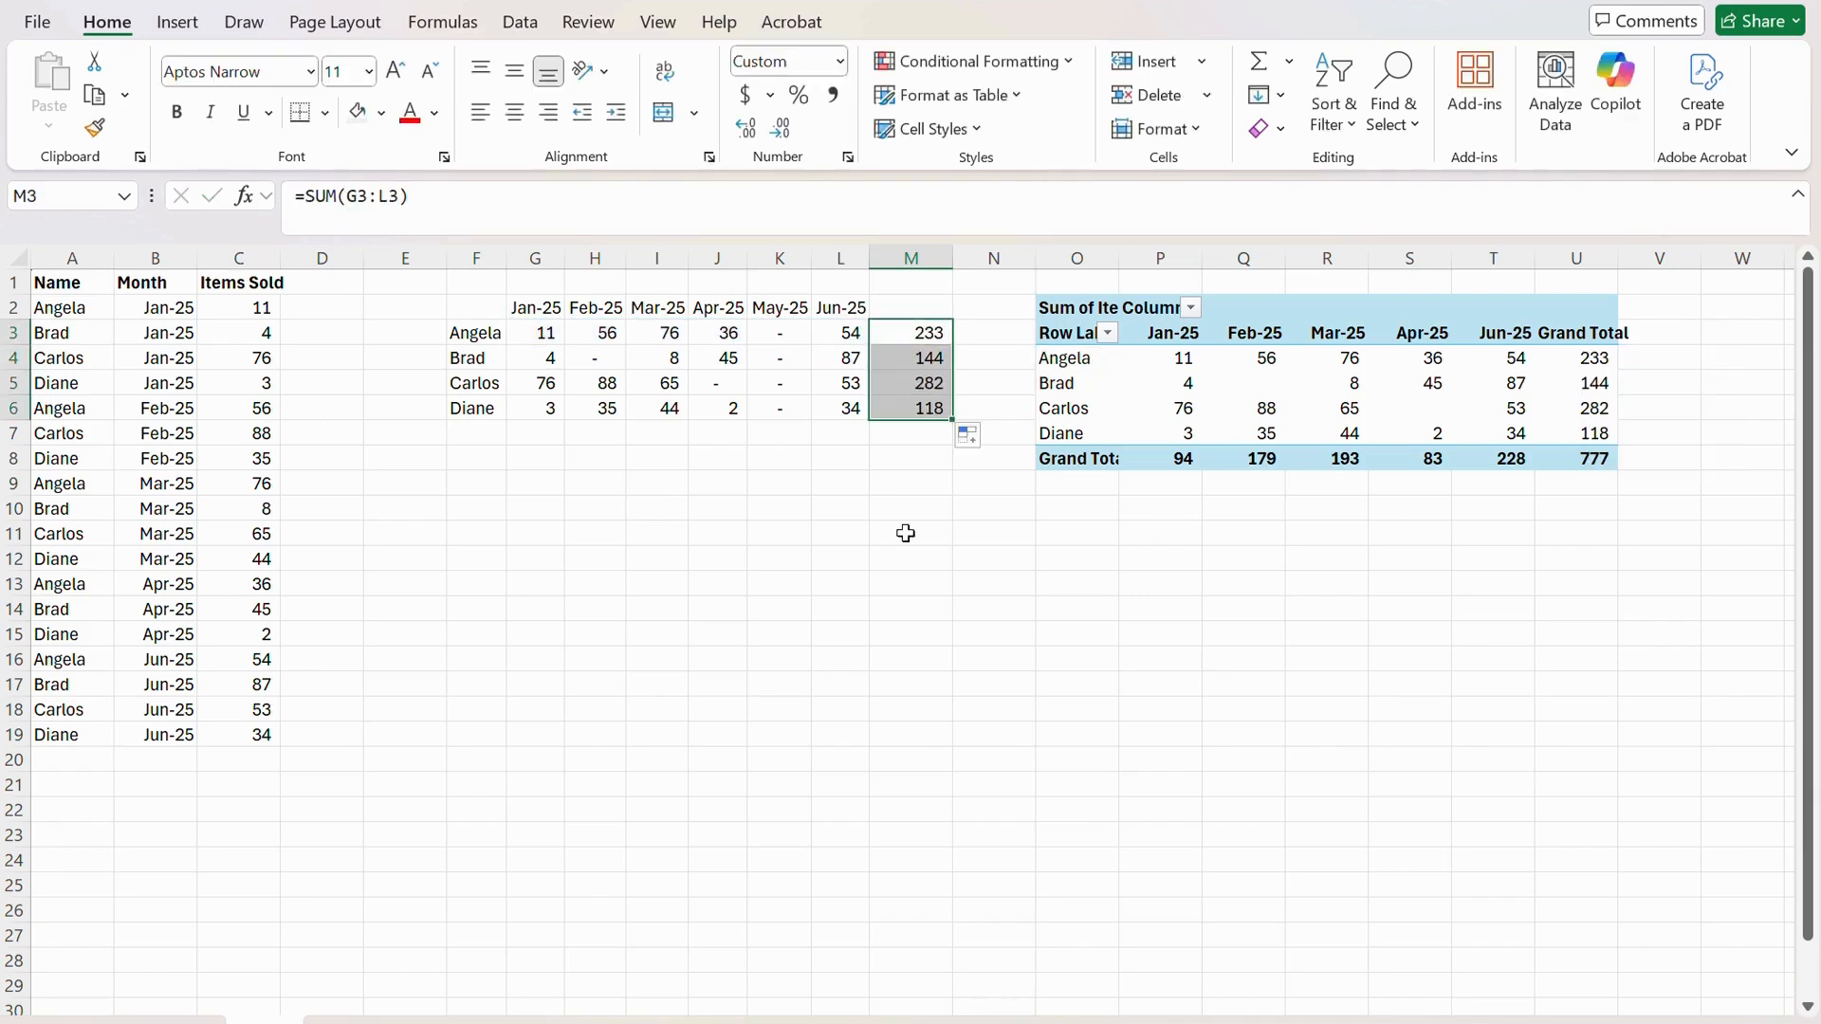
Total each column of the summary grid in row 7 by filling =SUM(G3:G6) from G7 across to M7
left_click(533, 433)
type("=")
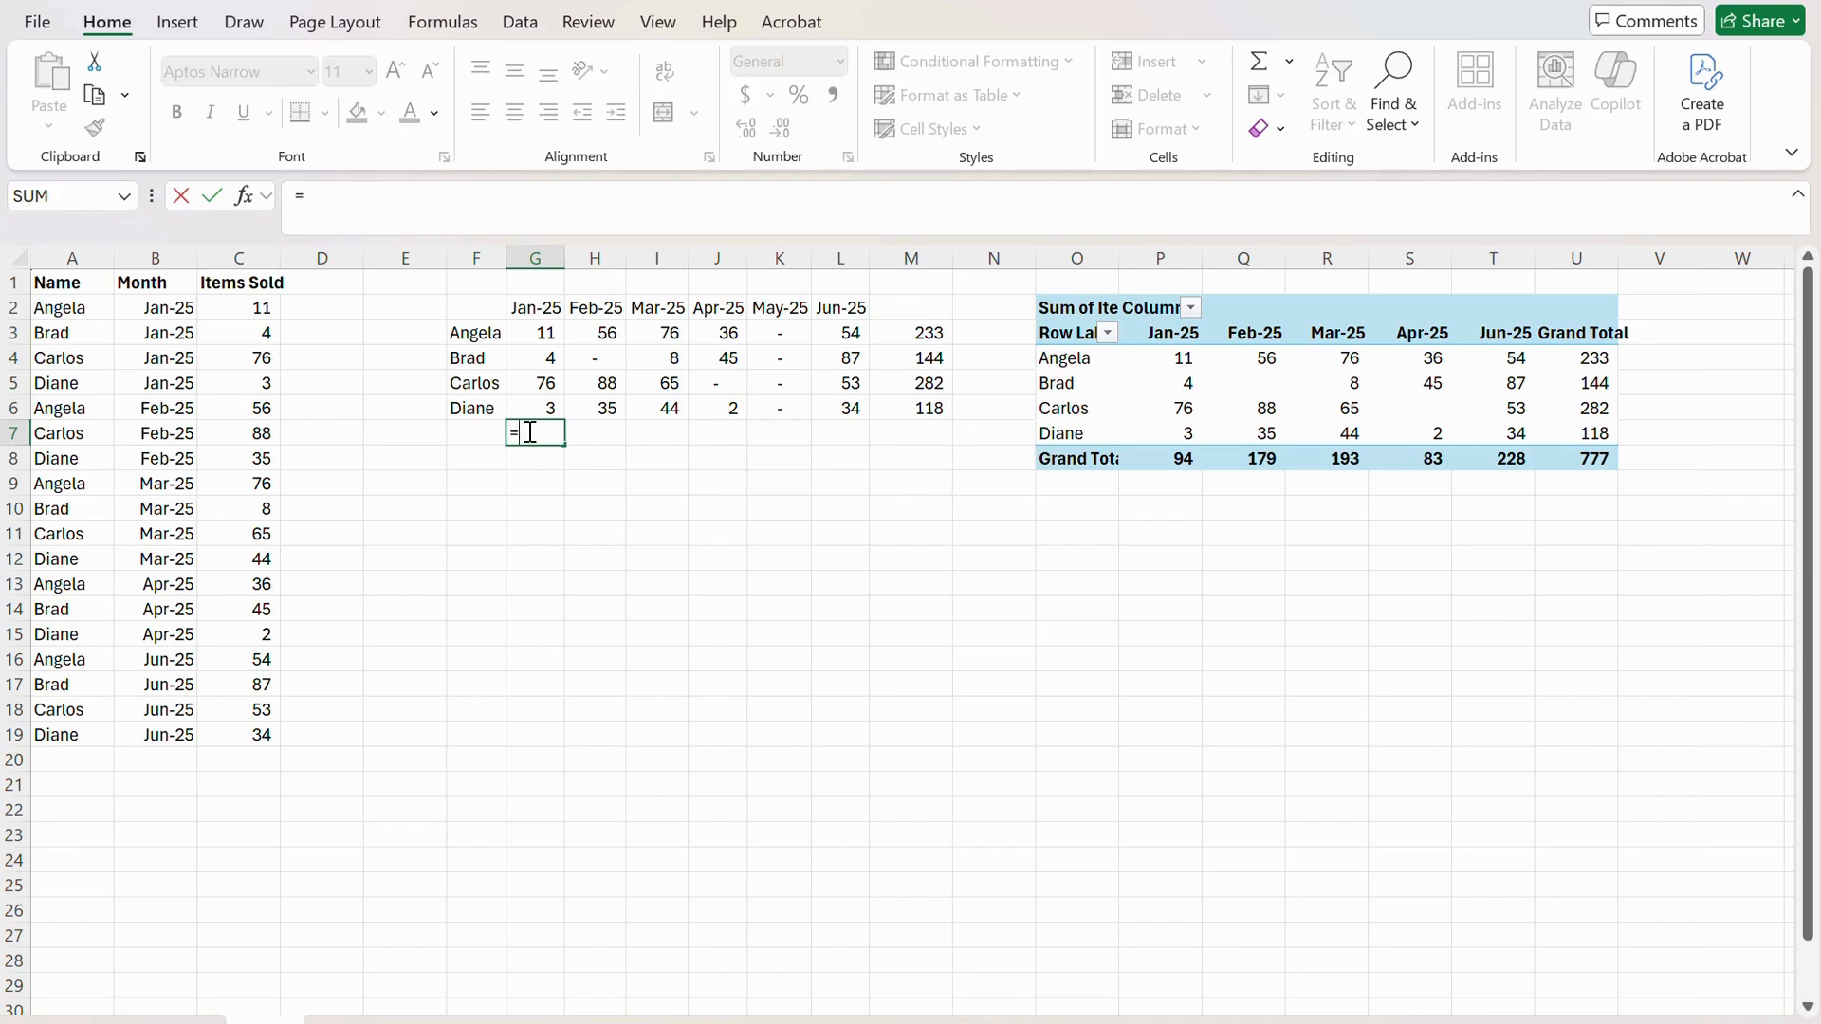
type("sum(")
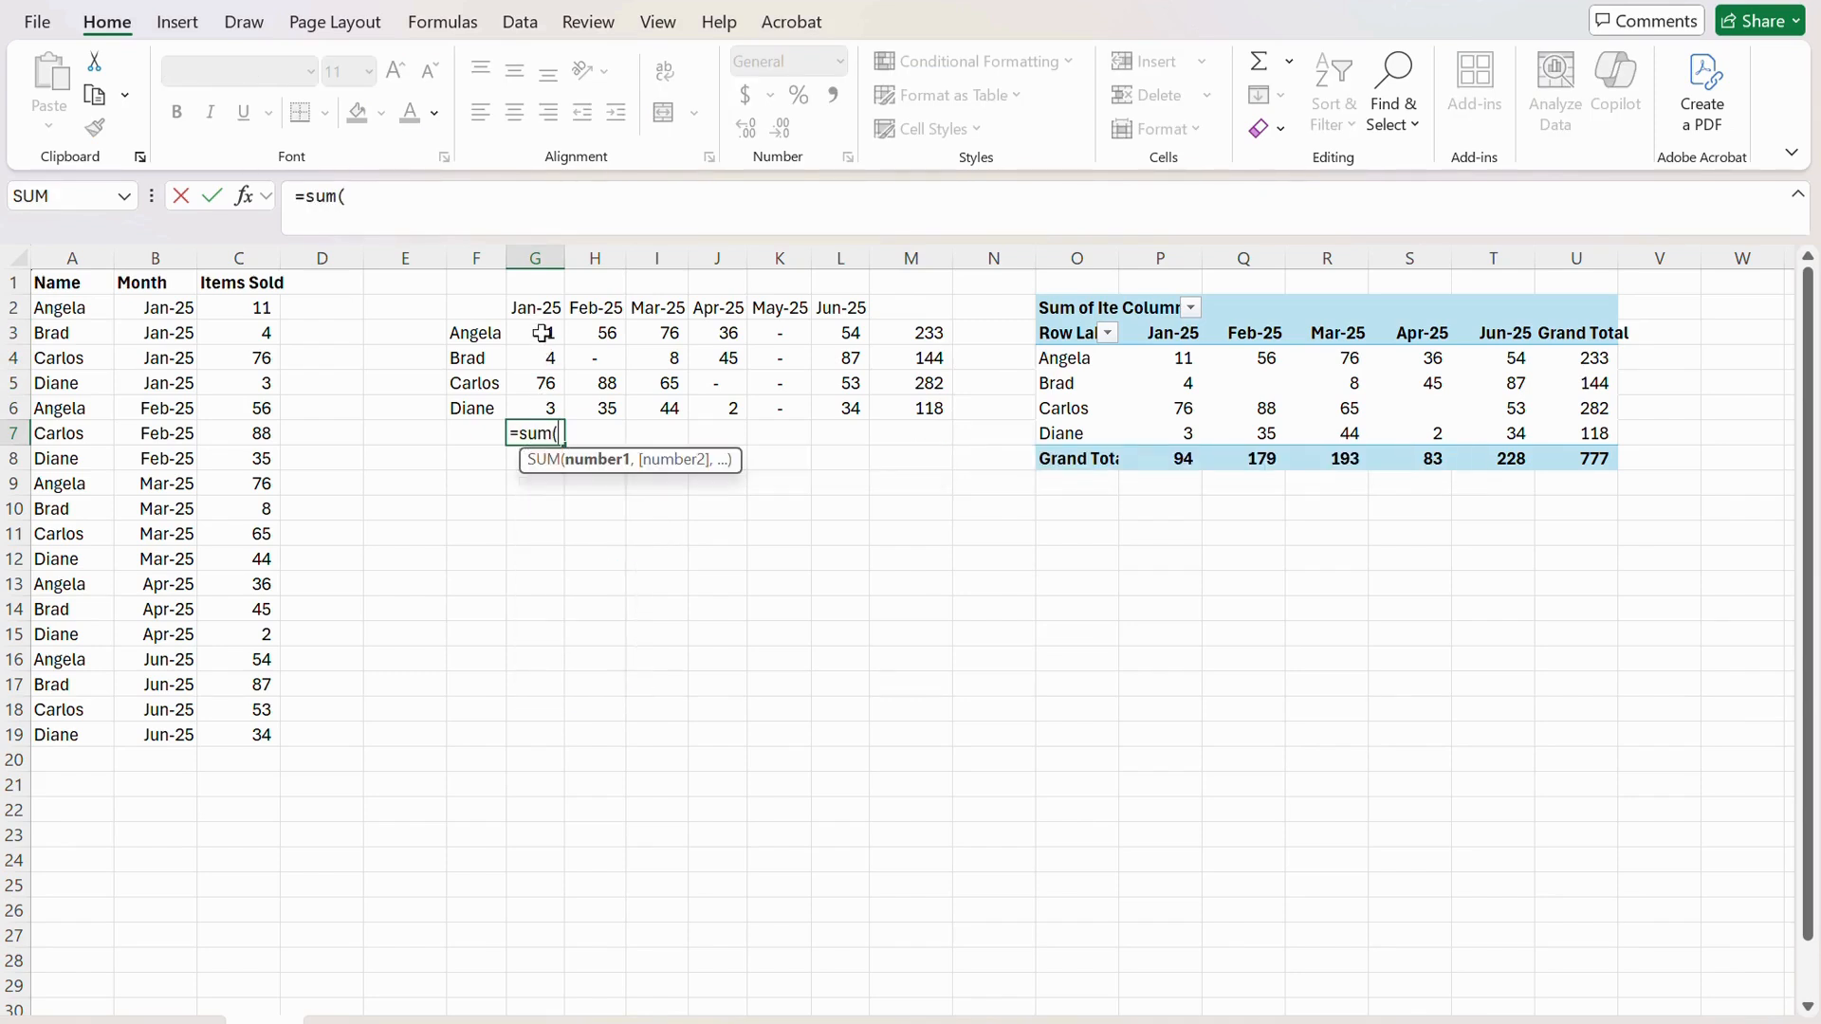
left_click_drag(541, 334, 541, 407)
key("Return")
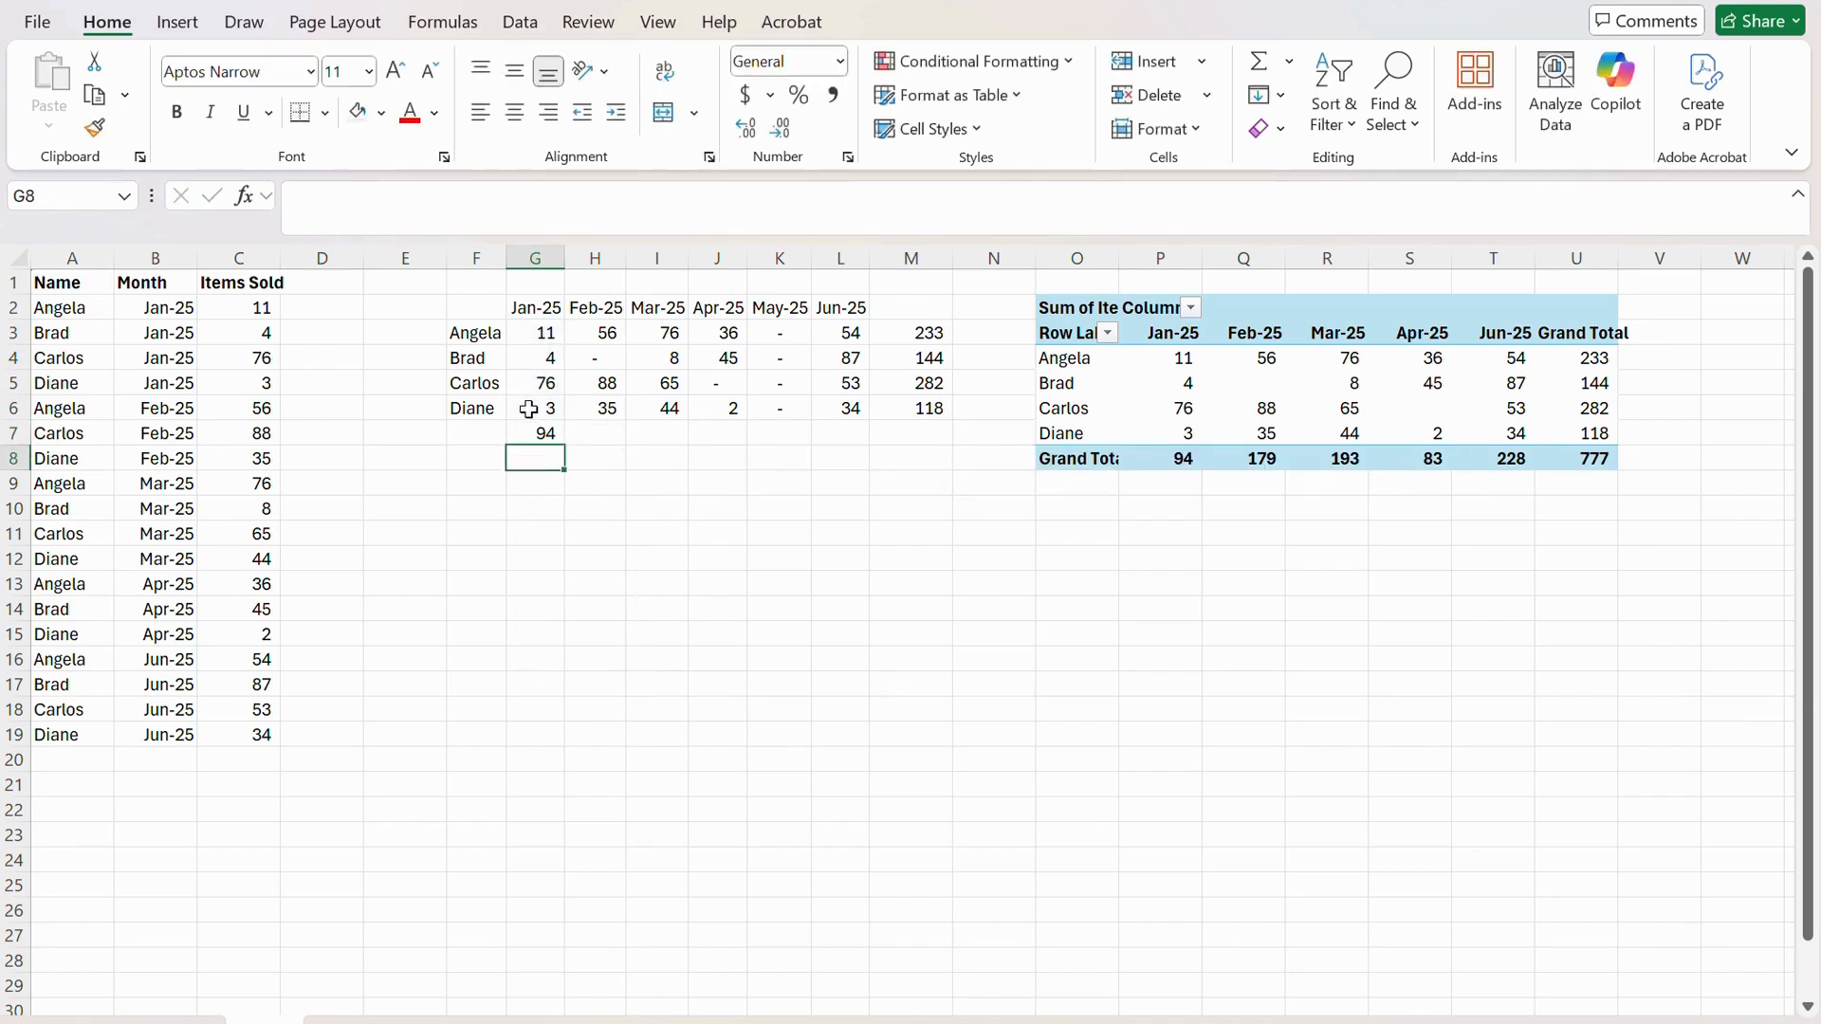
left_click(539, 435)
left_click_drag(565, 449, 927, 437)
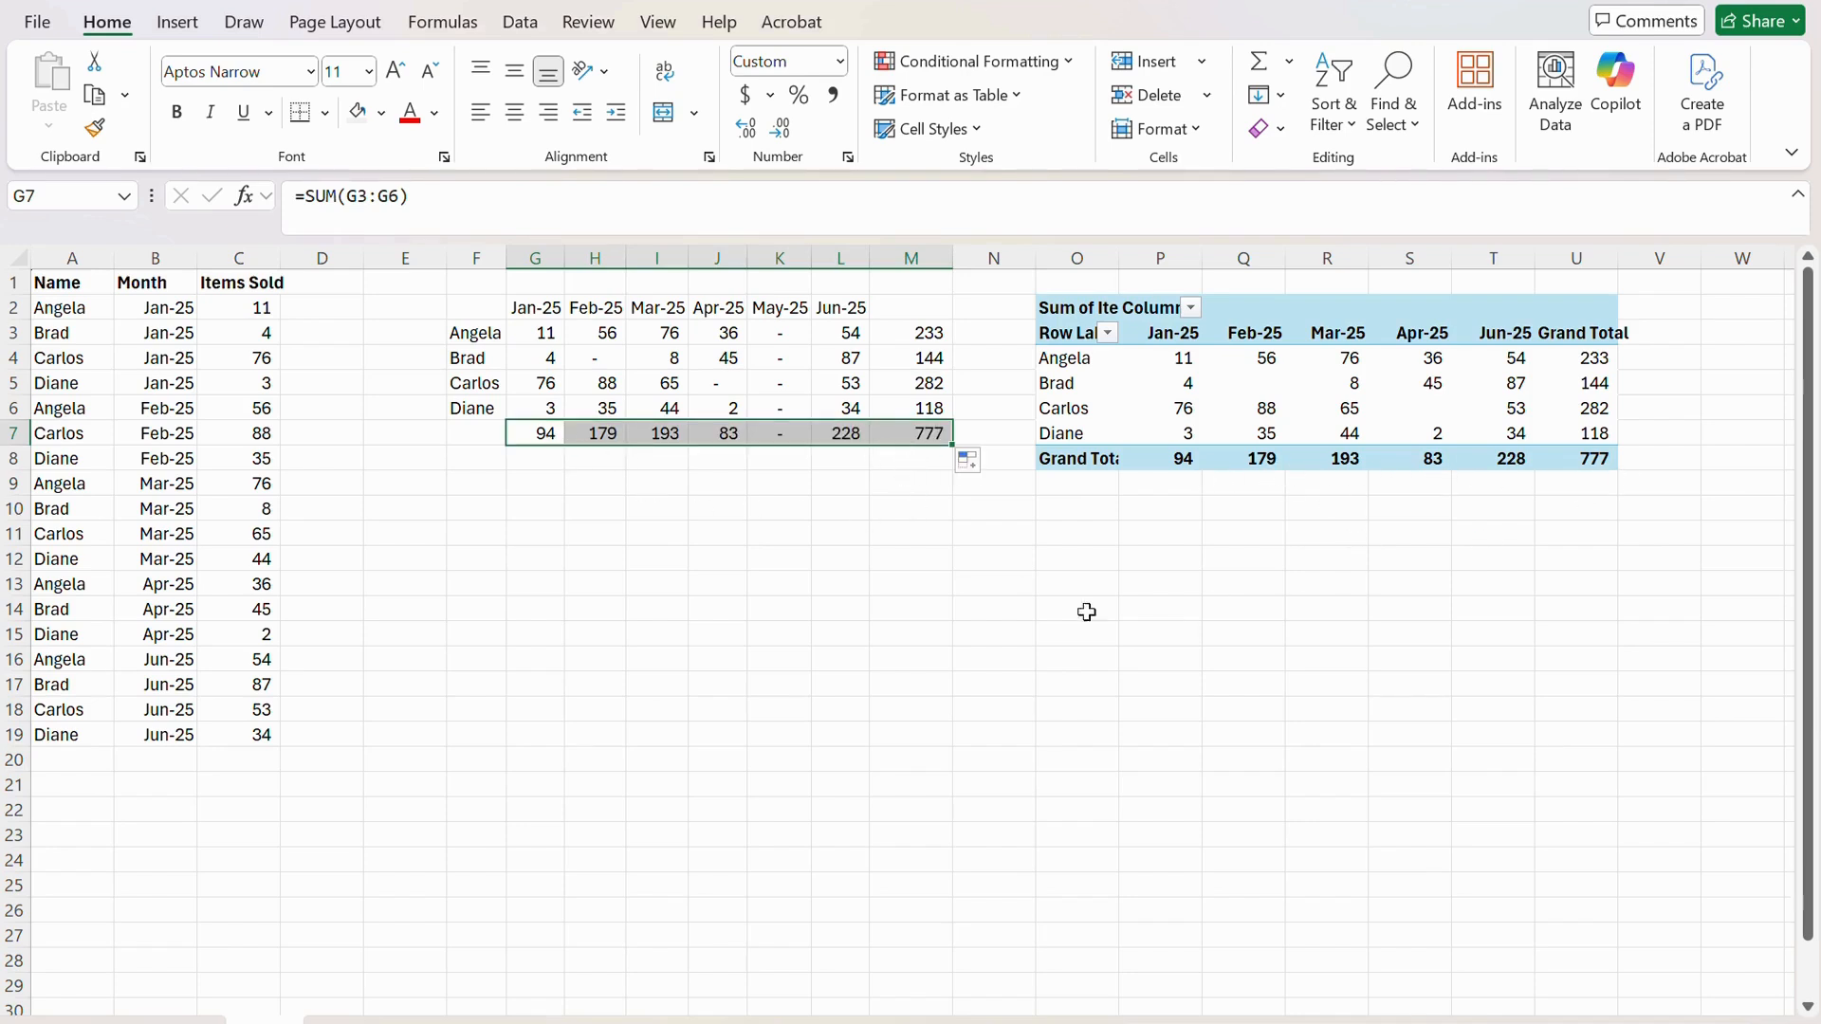
left_click(932, 581)
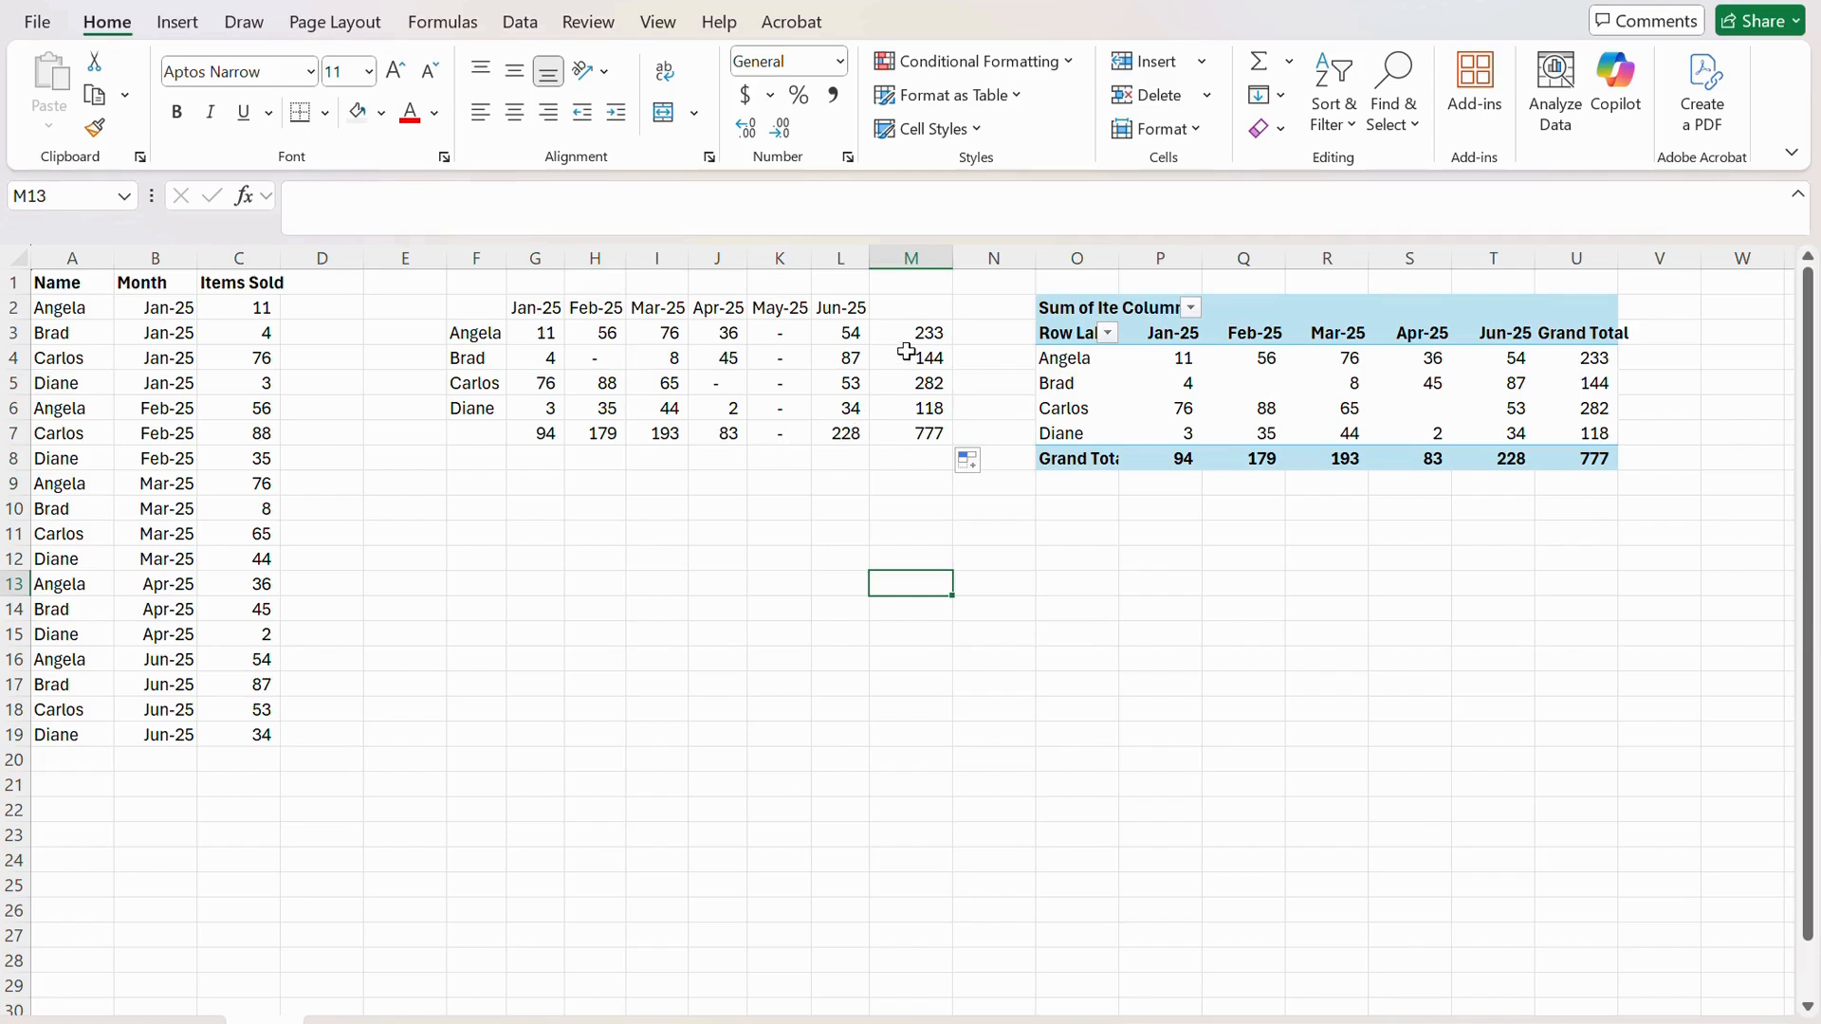
Label the total row "Total" in F7 and copy that label to M2 as the total column's header
left_click(468, 431)
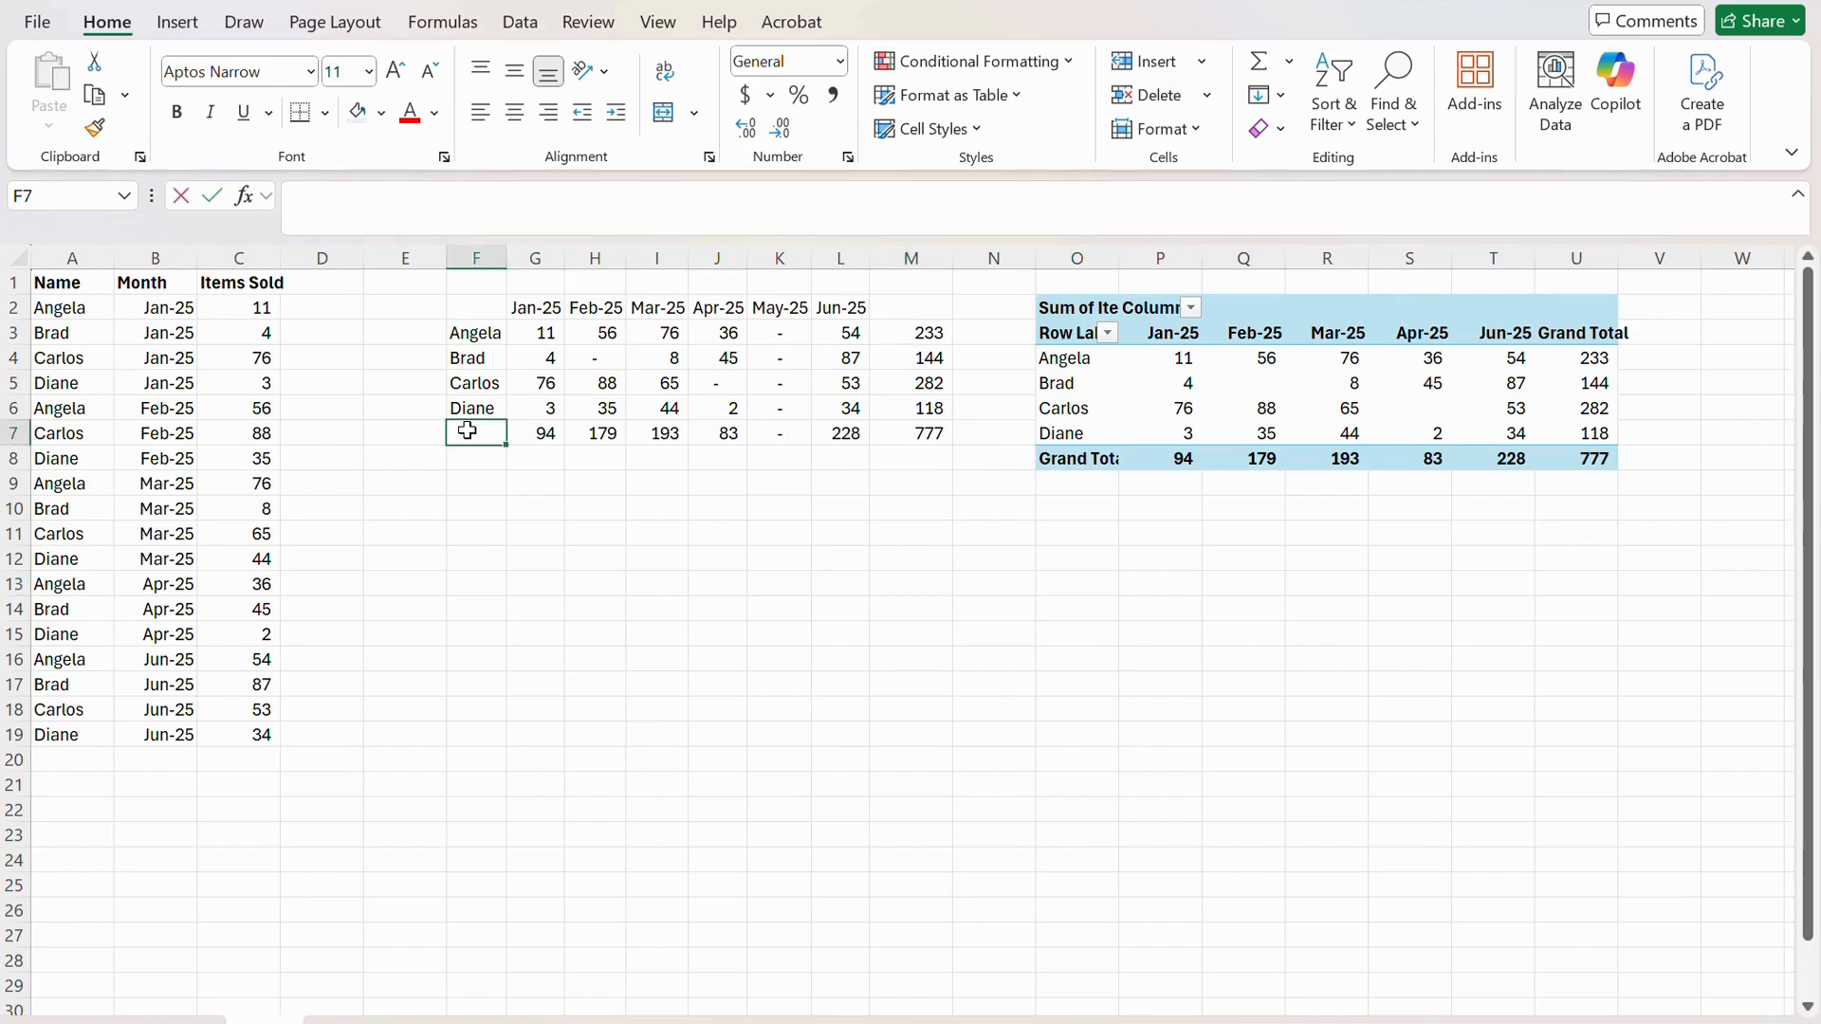
type("Total")
key("Return")
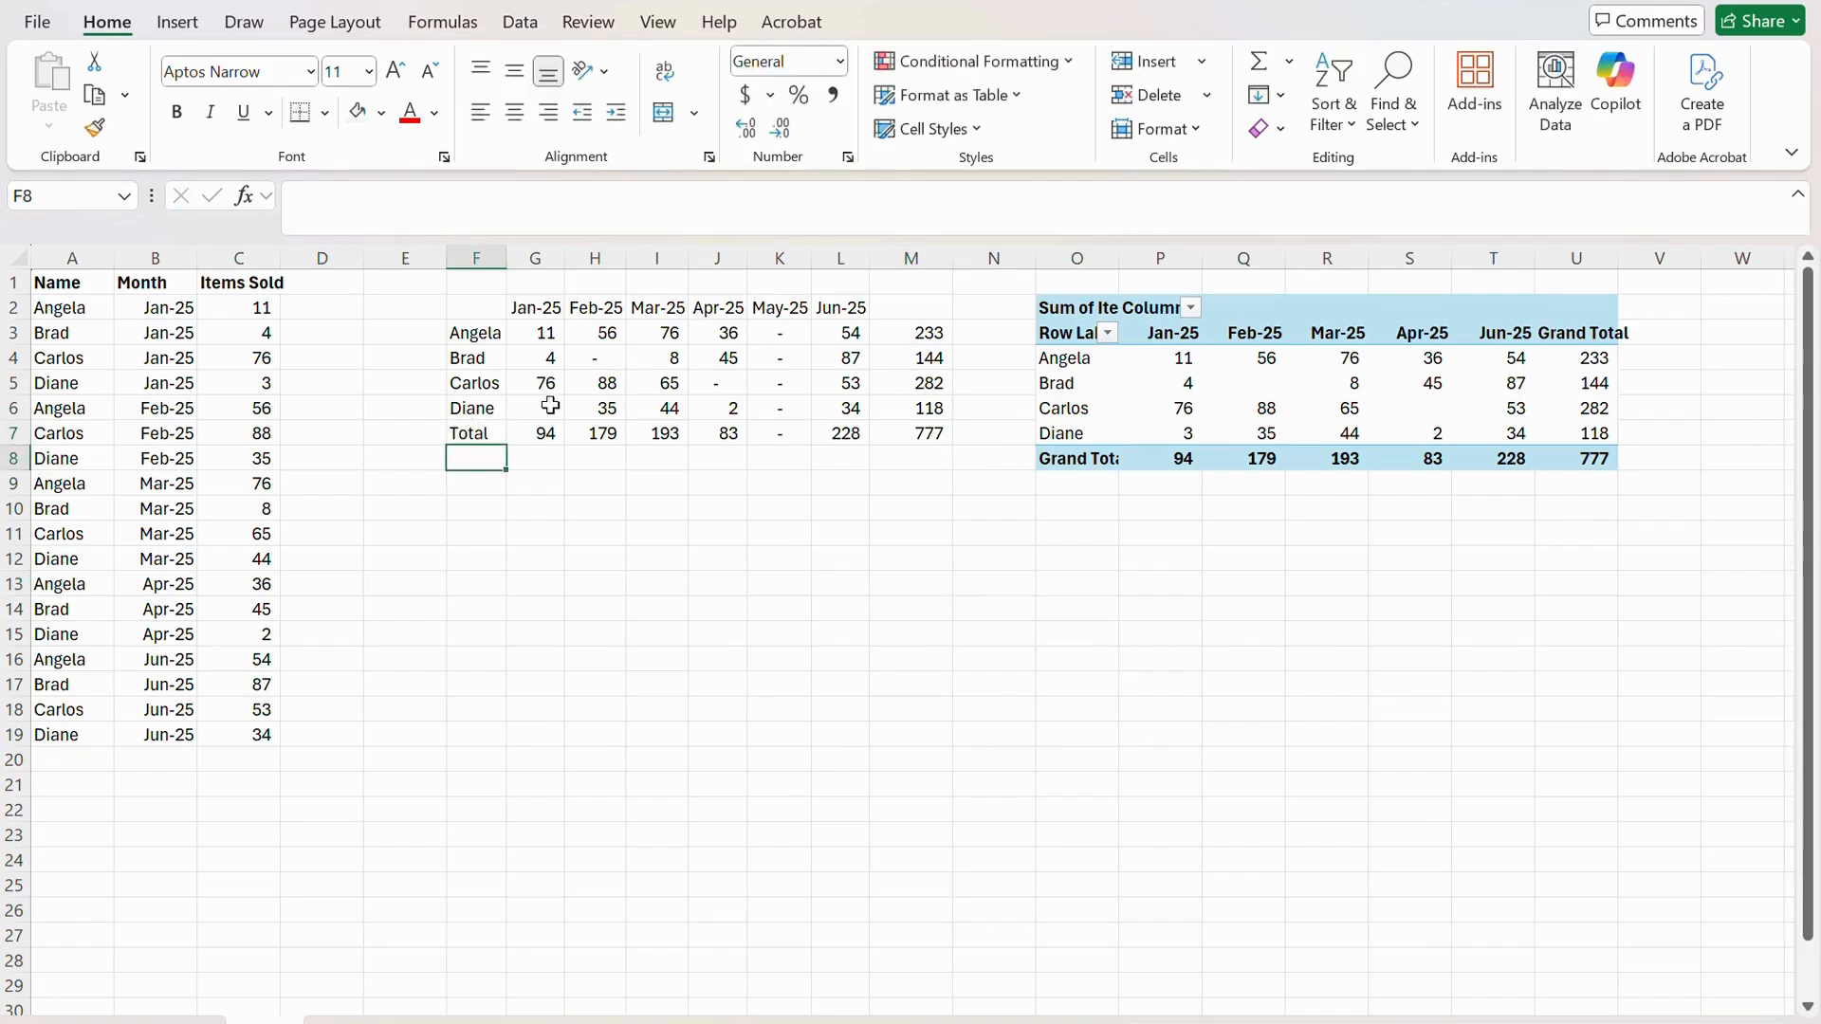
left_click(482, 431)
key("ctrl+c")
left_click(928, 307)
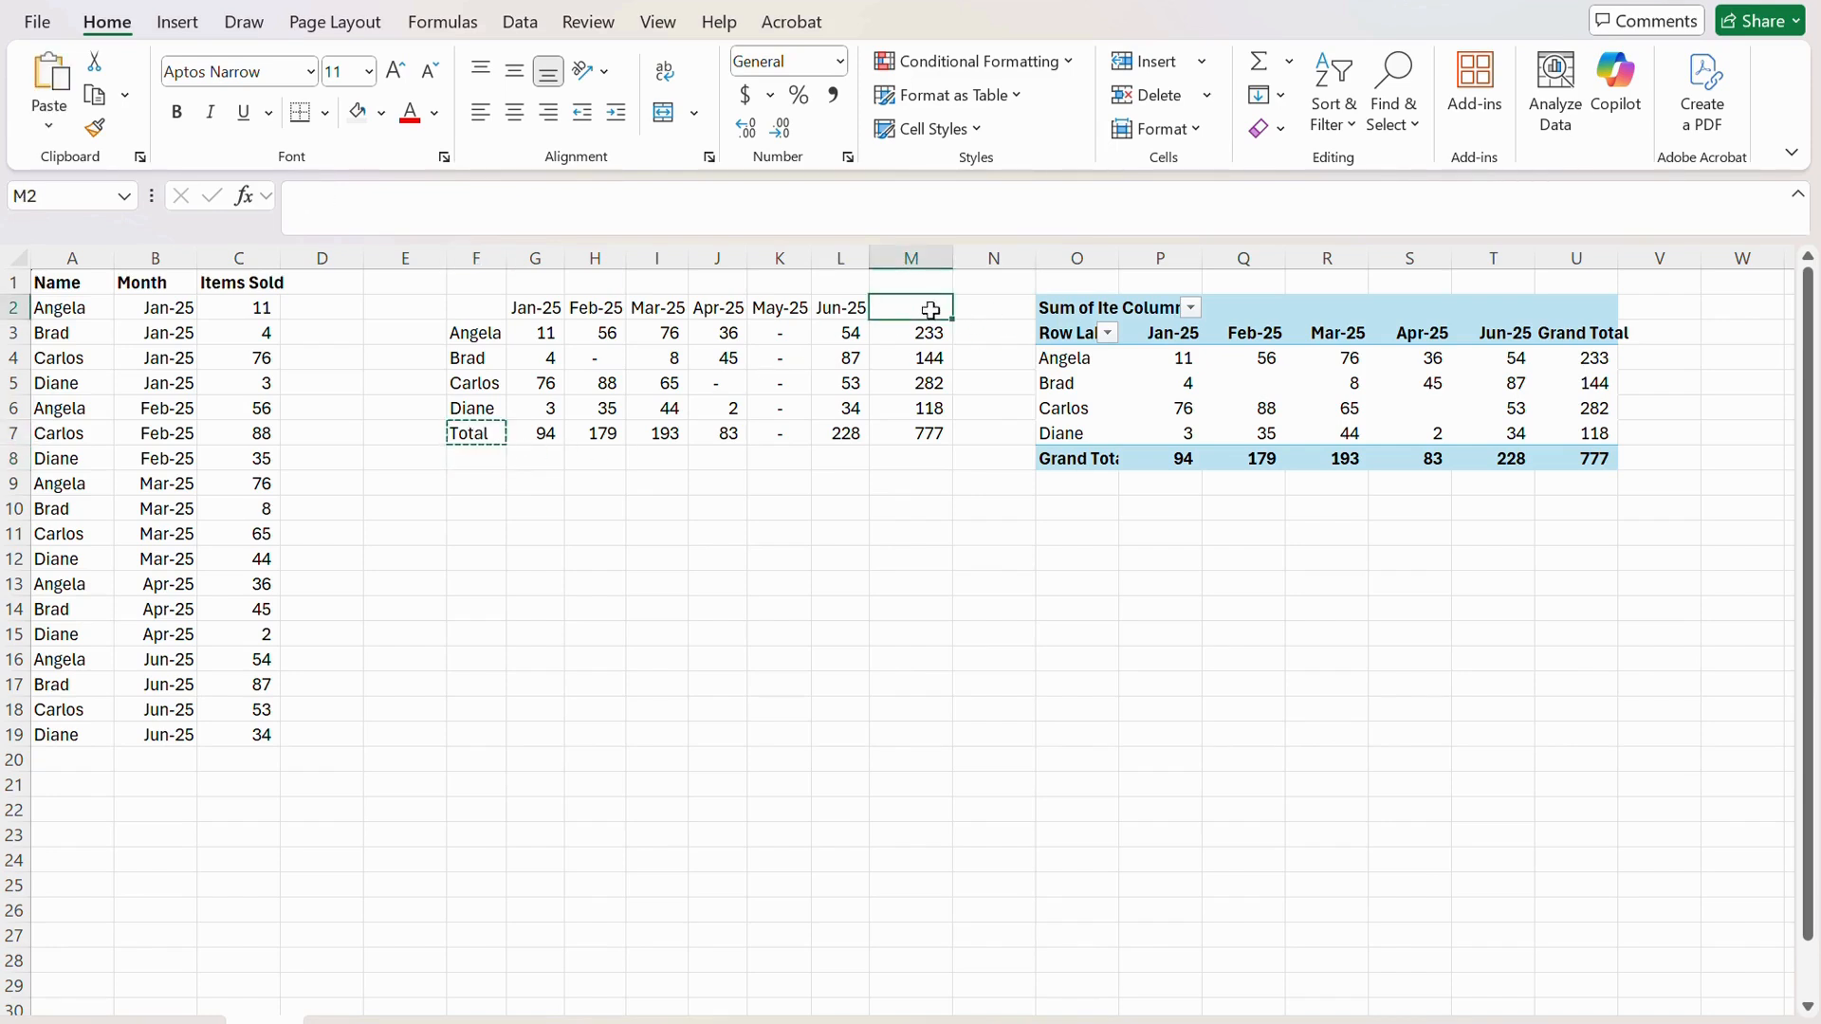
key("ctrl+v")
left_click(901, 607)
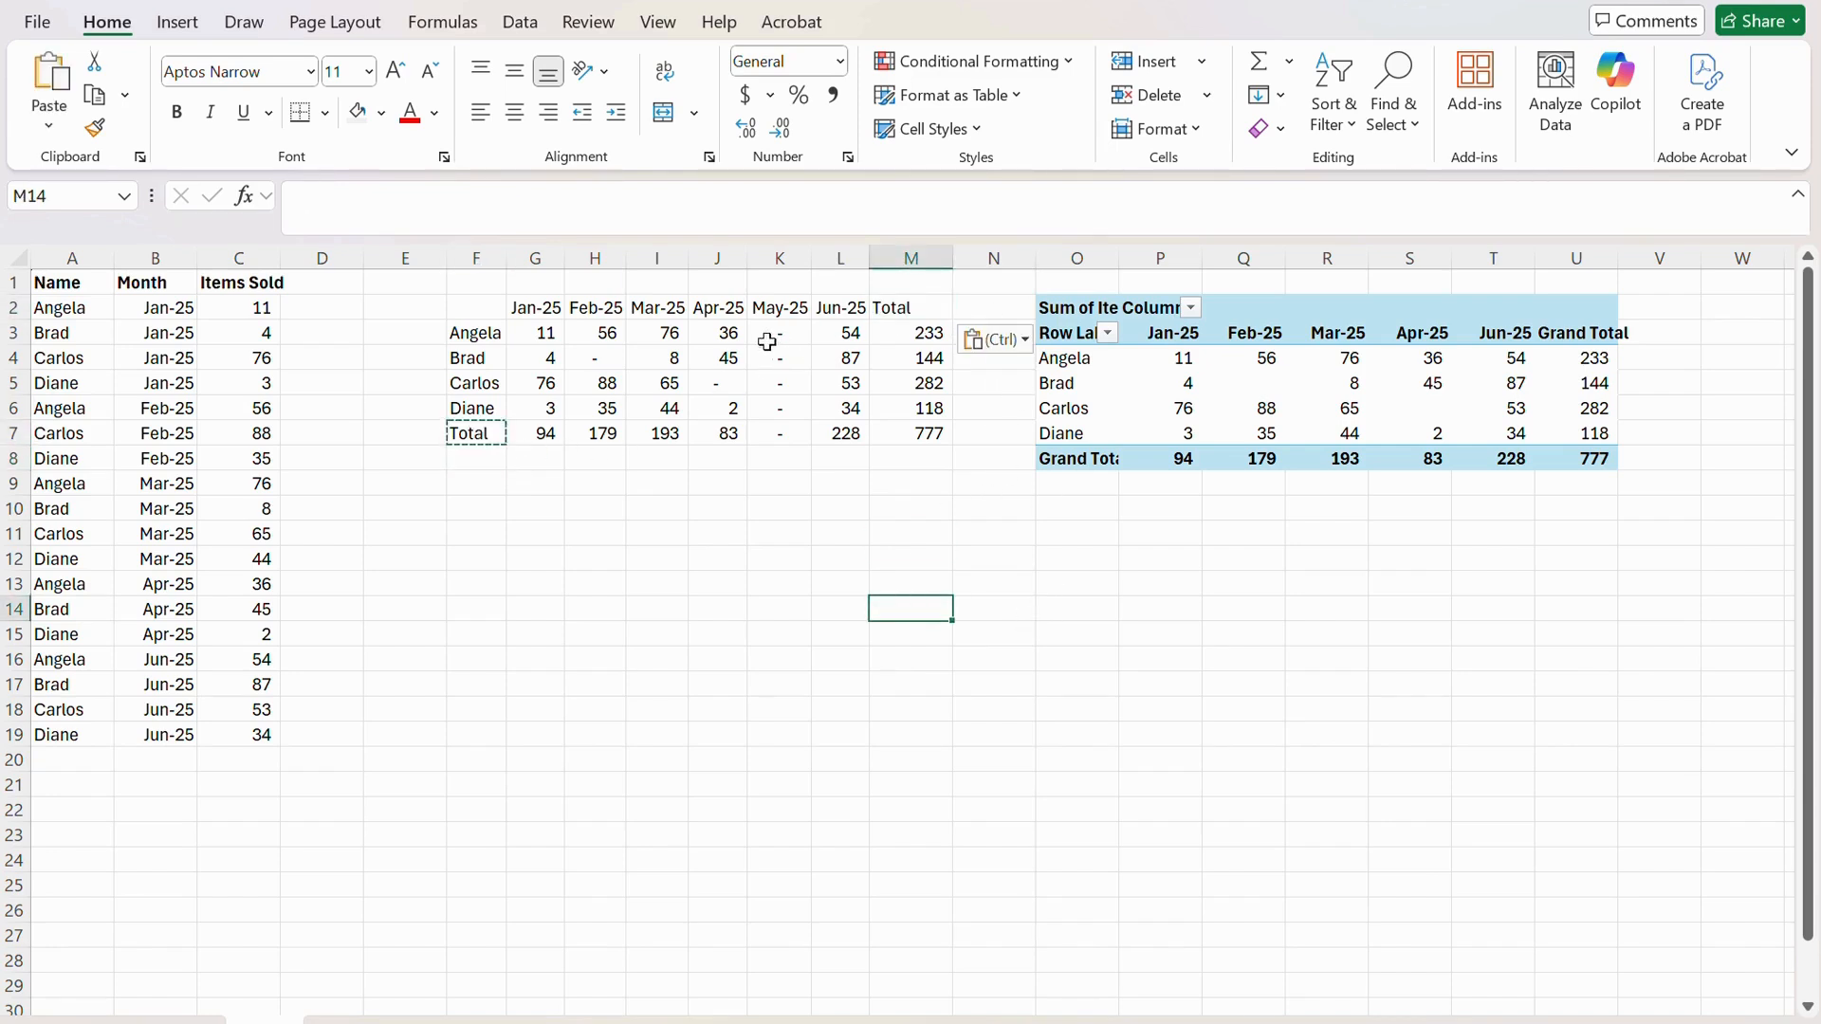
left_click(770, 304)
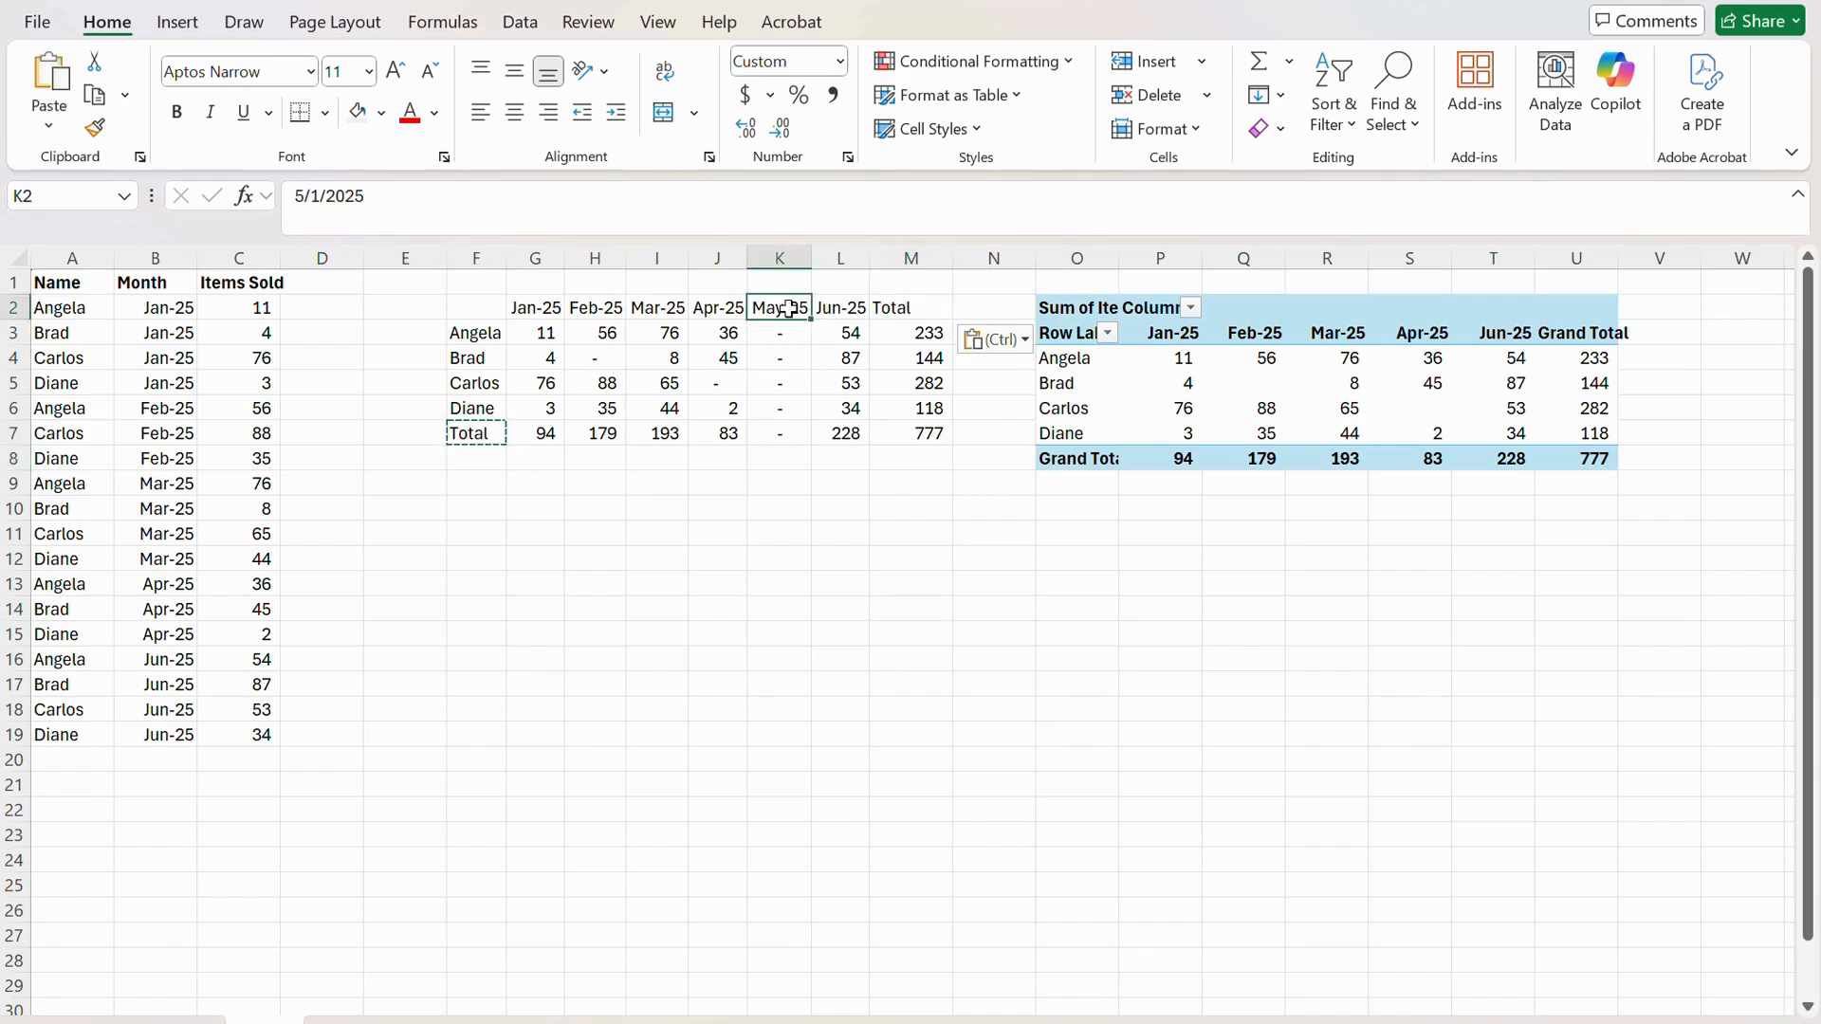
left_click_drag(537, 313, 891, 307)
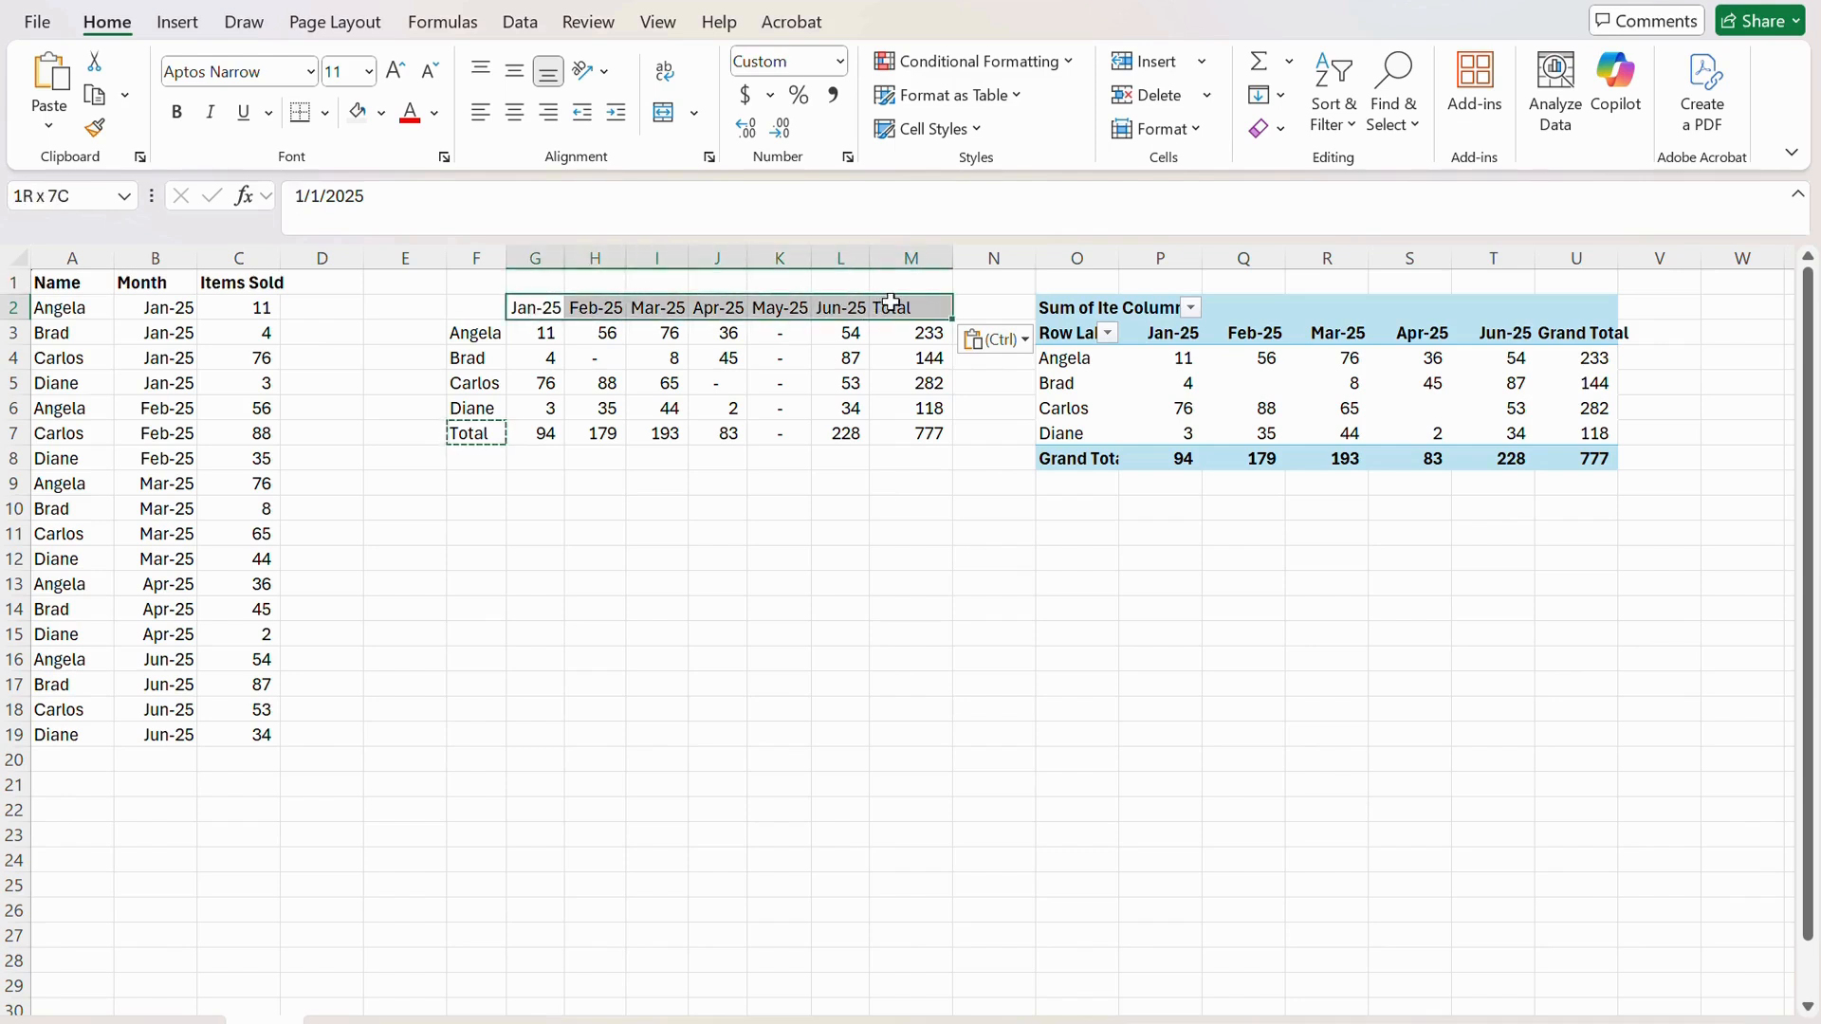
left_click(951, 524)
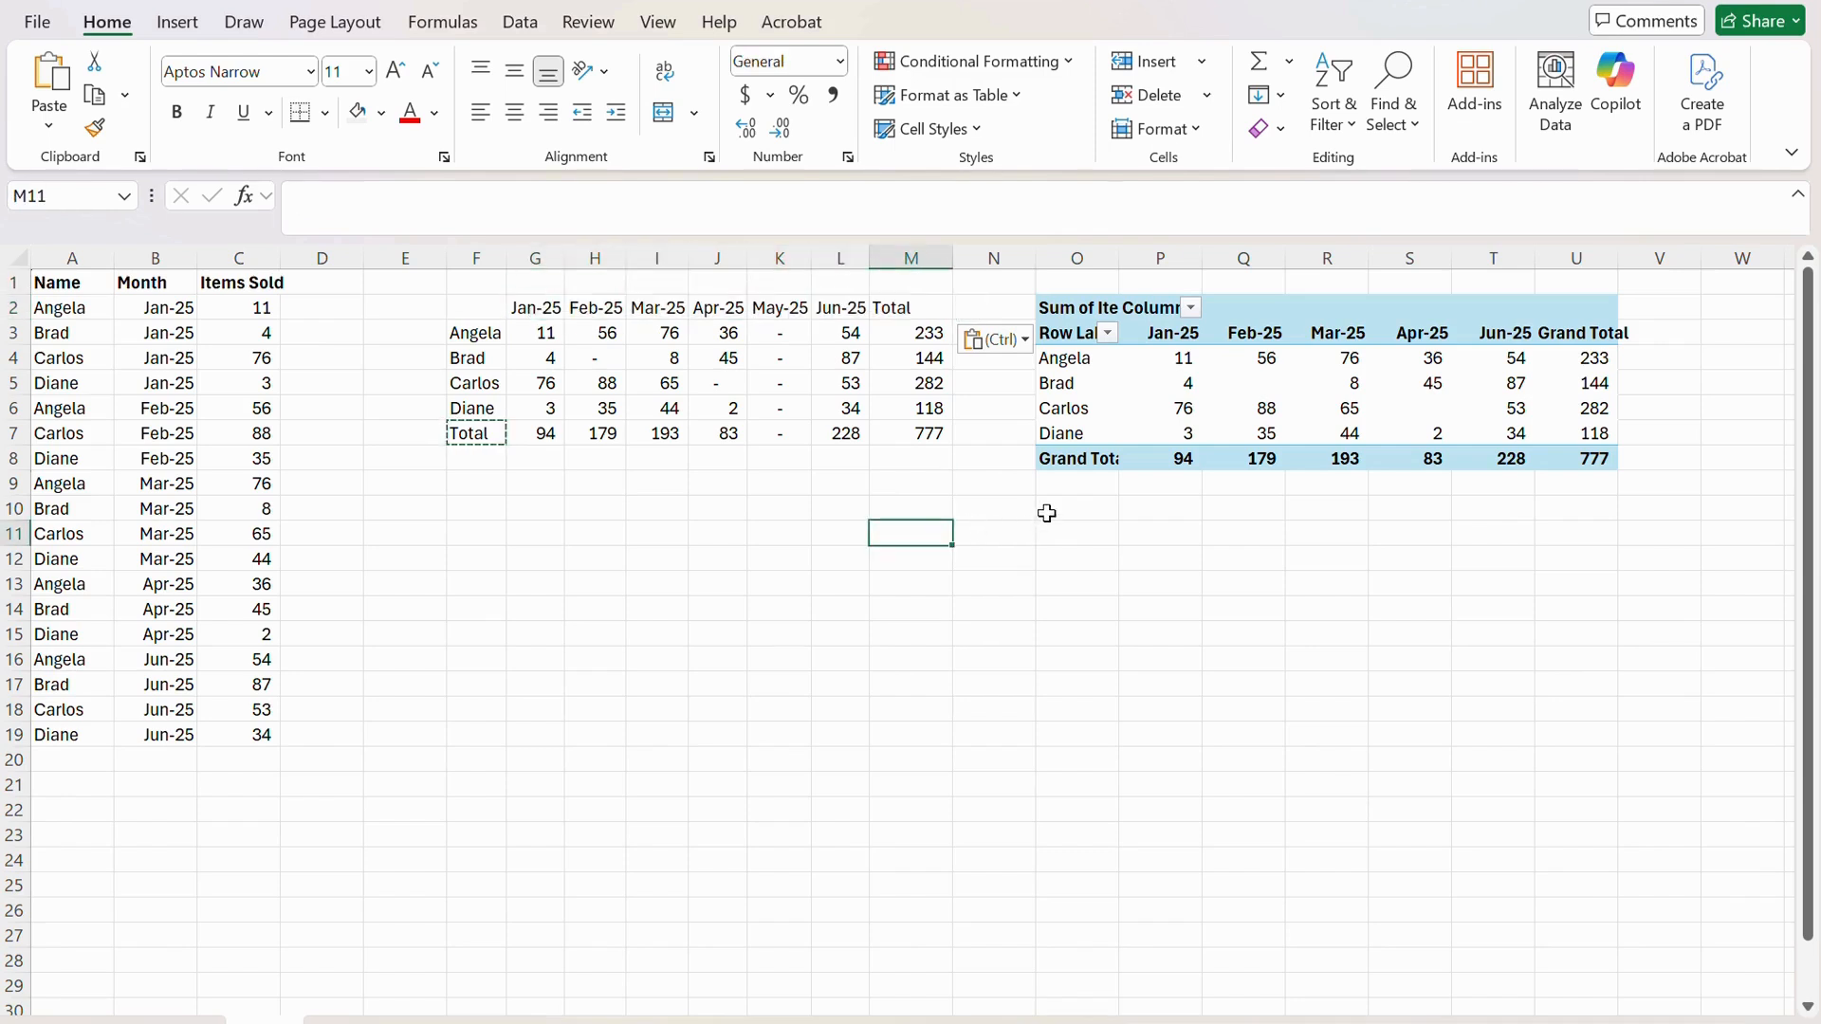